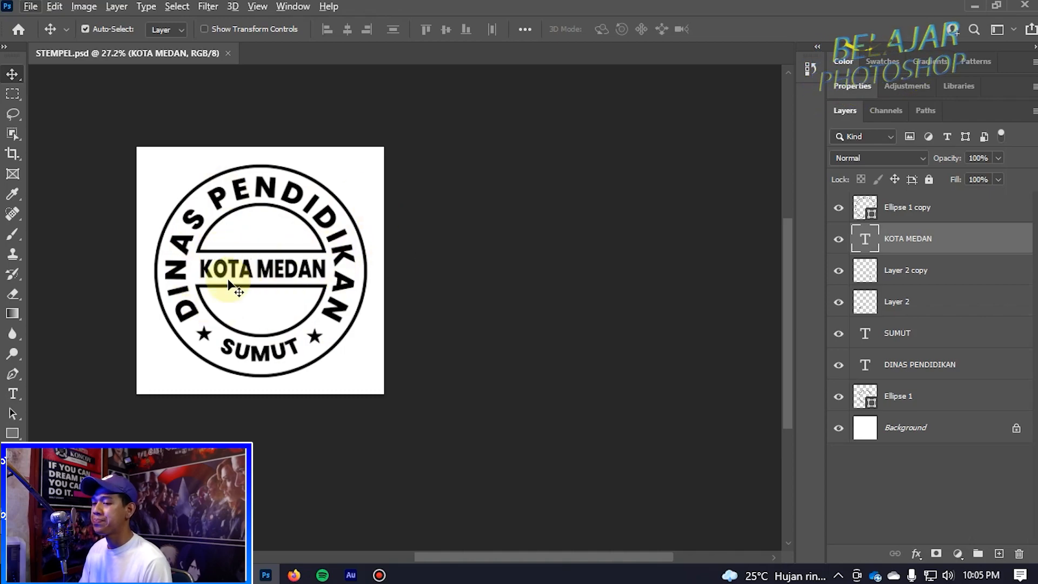
- Create a new document 6 cm wide and 6 cm high at a resolution of 500 pixels/inch
scroll(346, 302, down, 2)
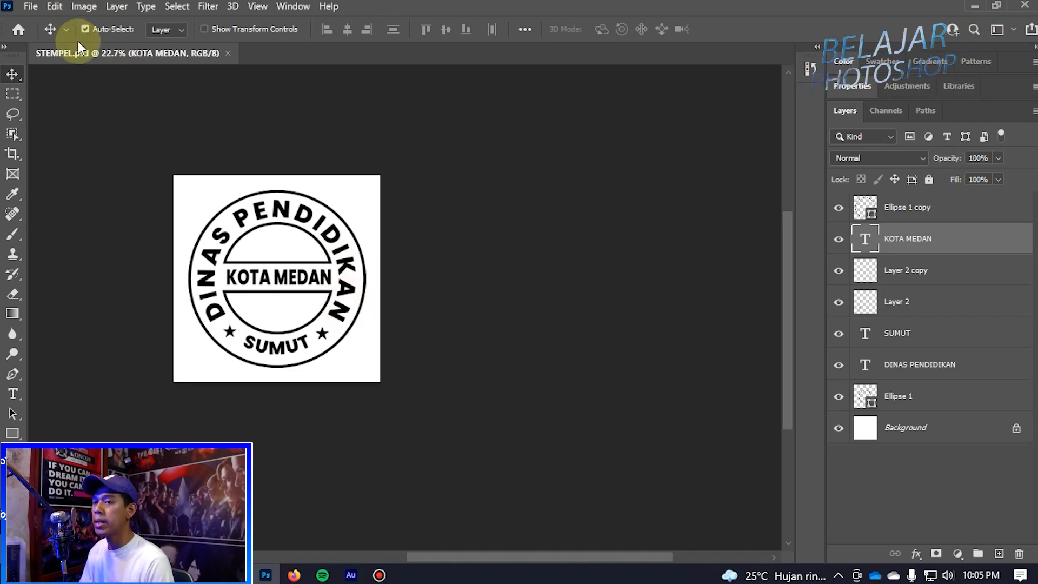
click(19, 31)
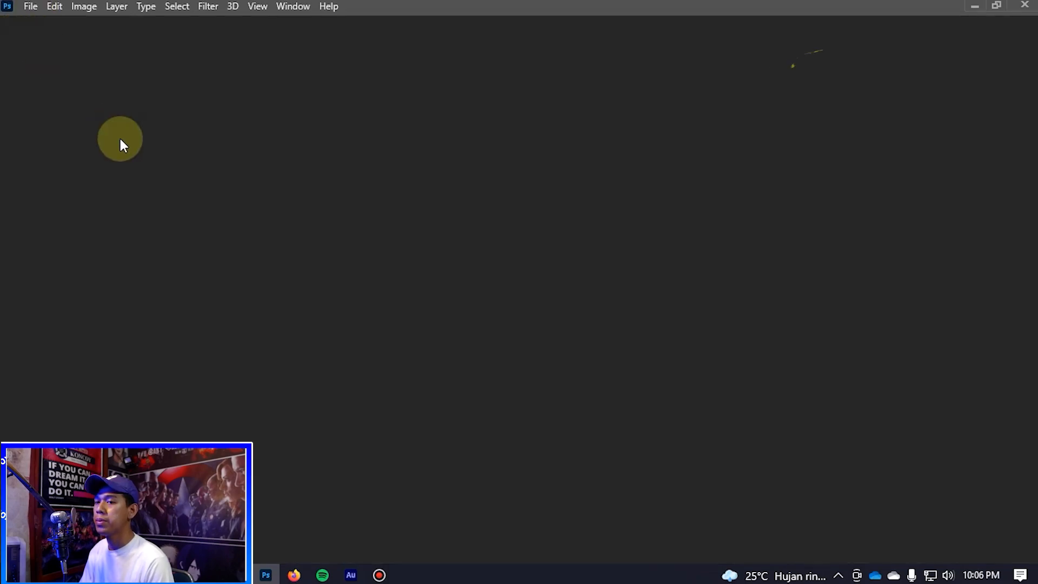
click(66, 164)
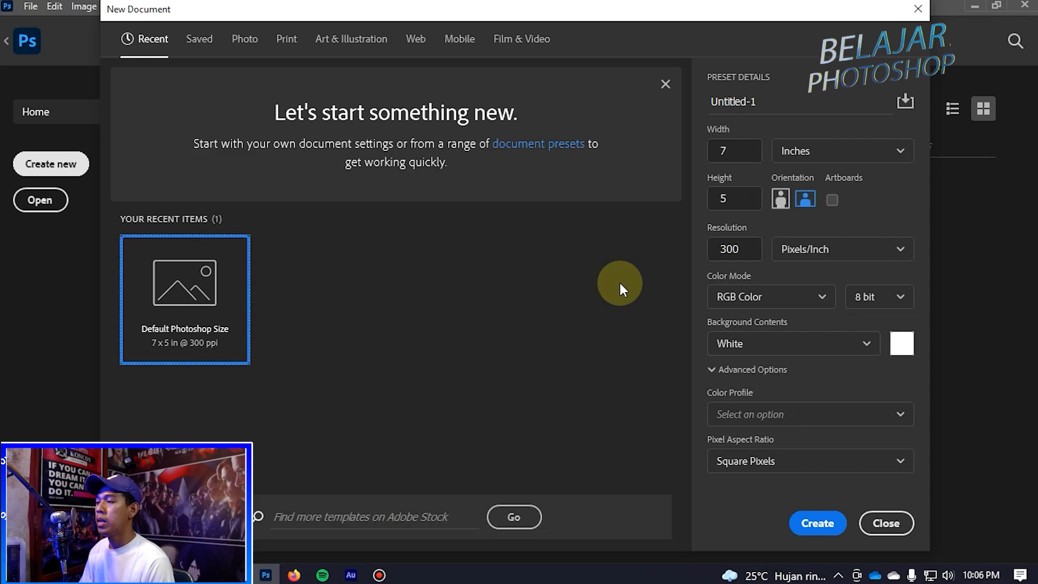
click(827, 150)
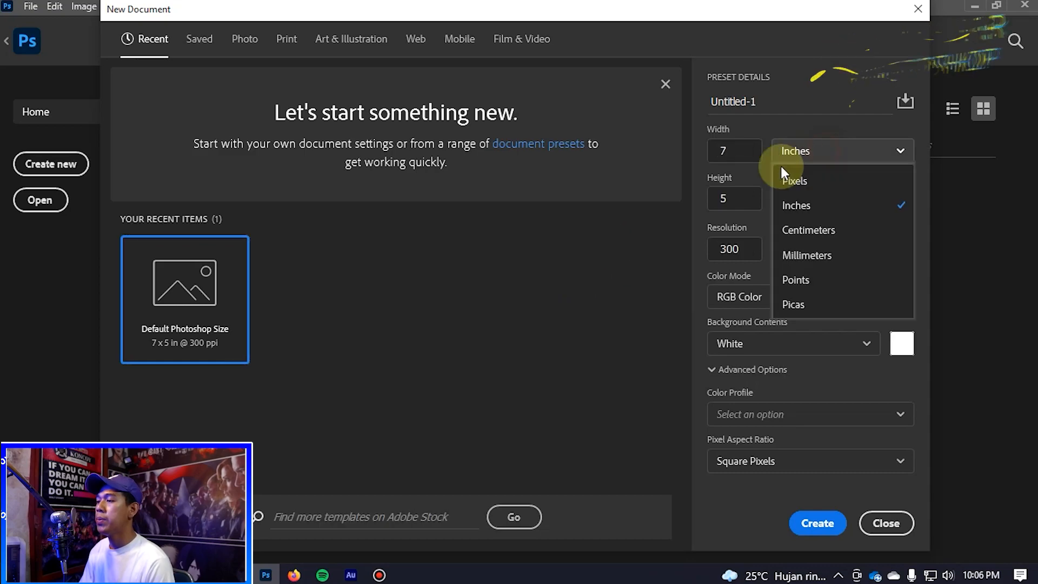
click(810, 230)
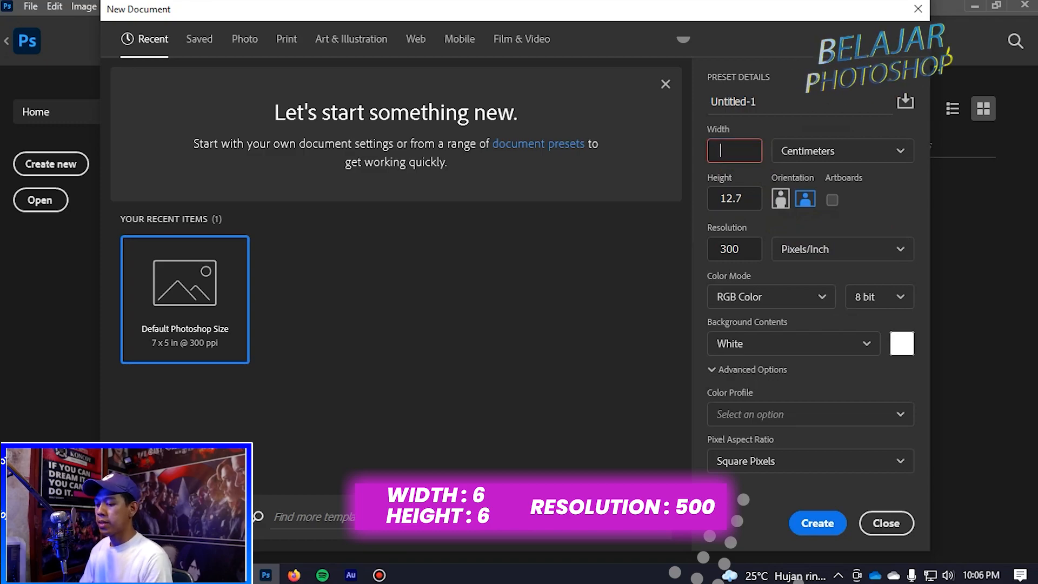
click(754, 199)
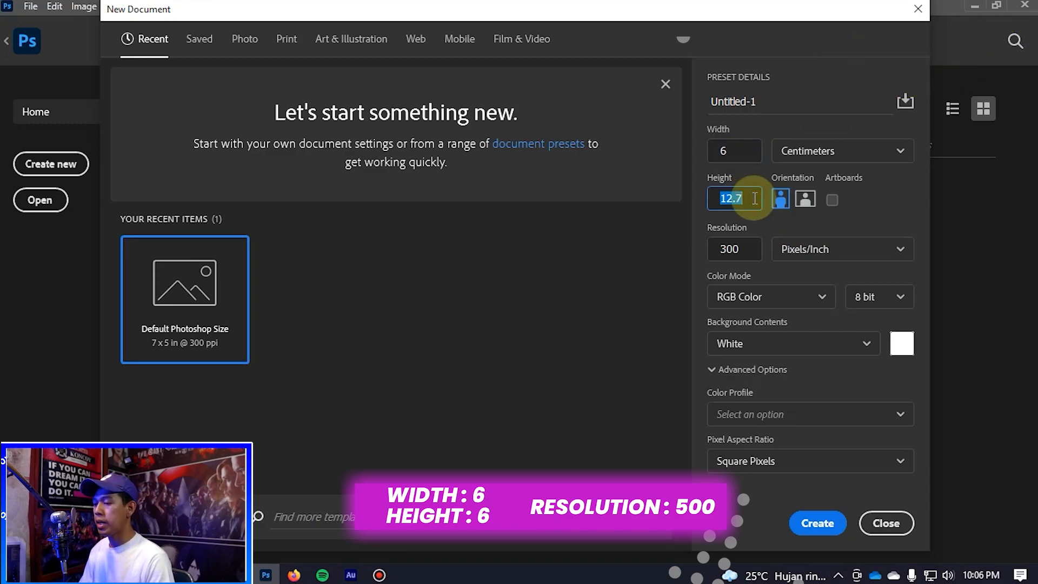
text(6)
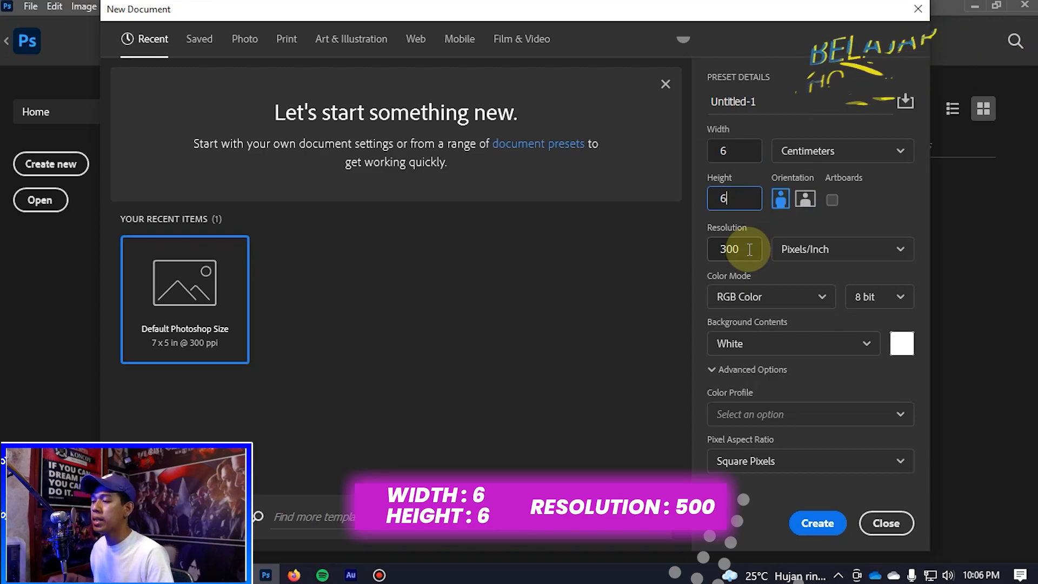
double_click(748, 249)
text(500)
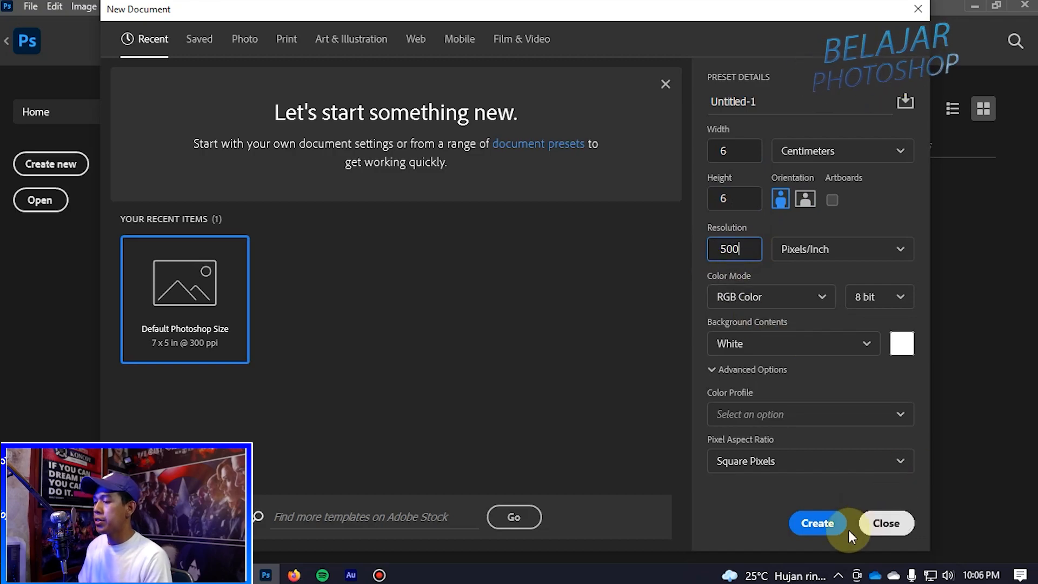
click(812, 523)
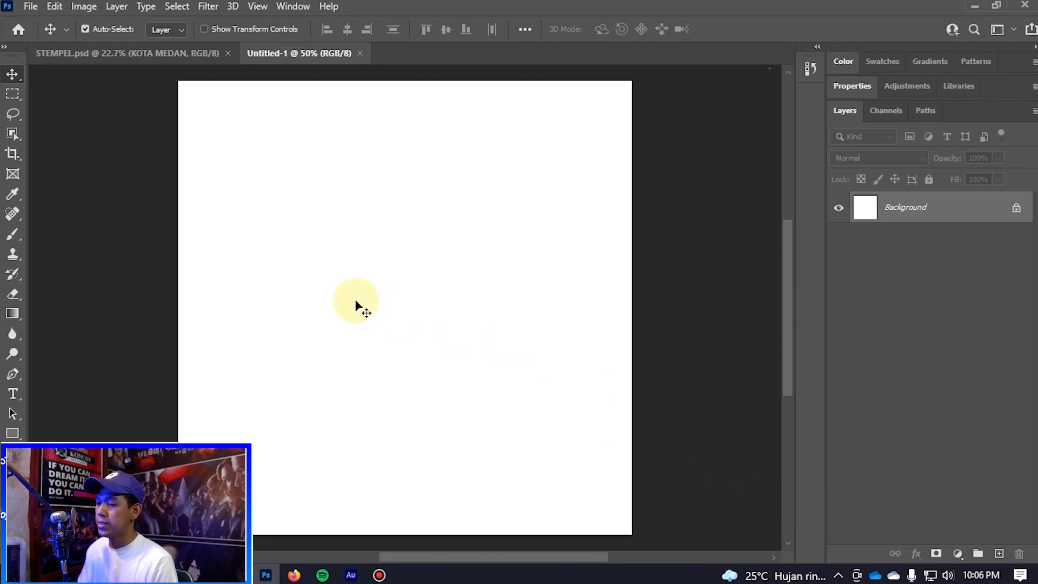
- Draw a circle about 1050 px in diameter on the blank canvas with the Ellipse tool
scroll(426, 262, down, 4)
scroll(426, 261, up, 3)
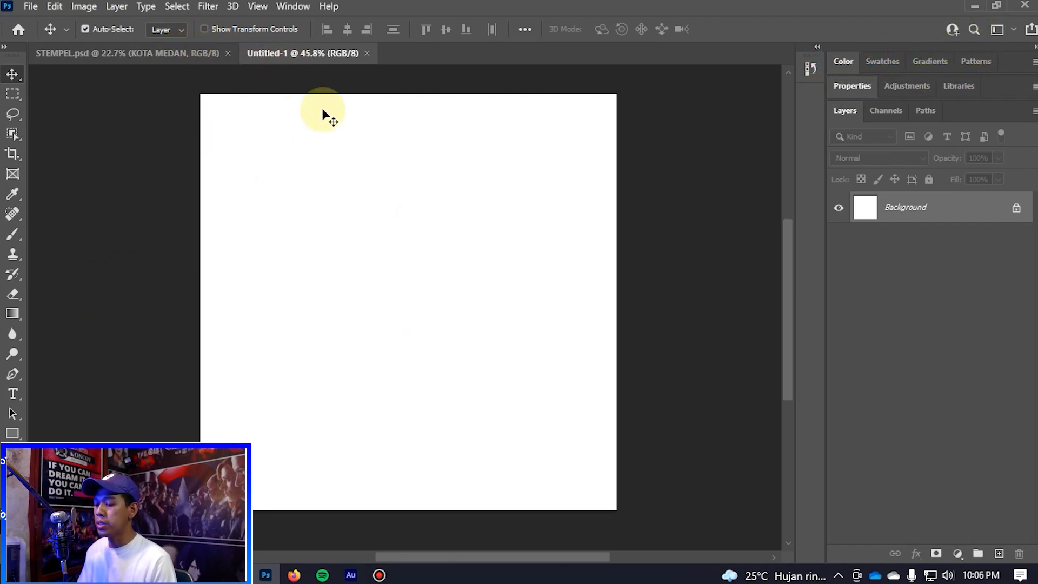
key(u)
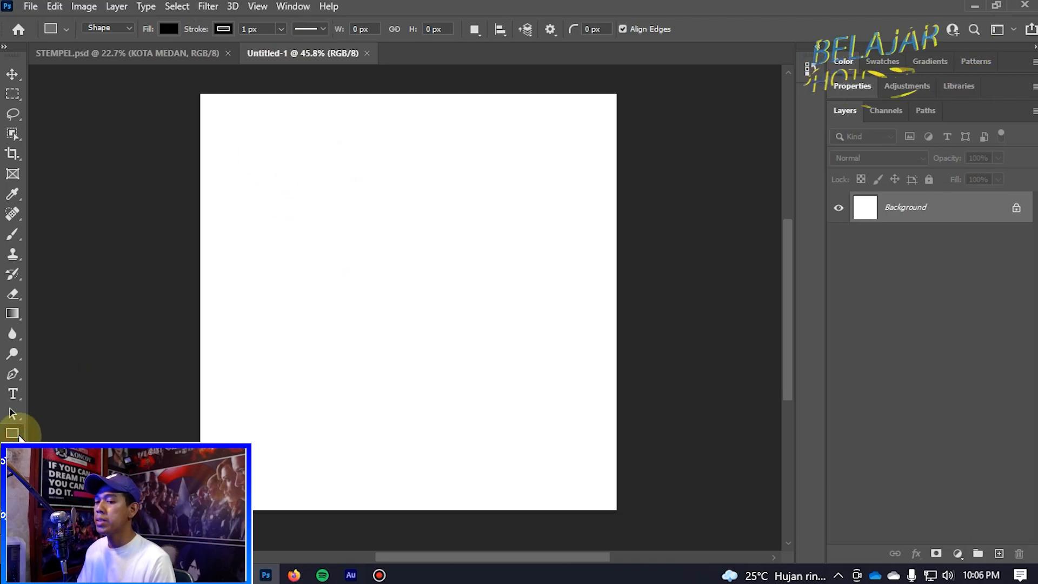
right_click(20, 436)
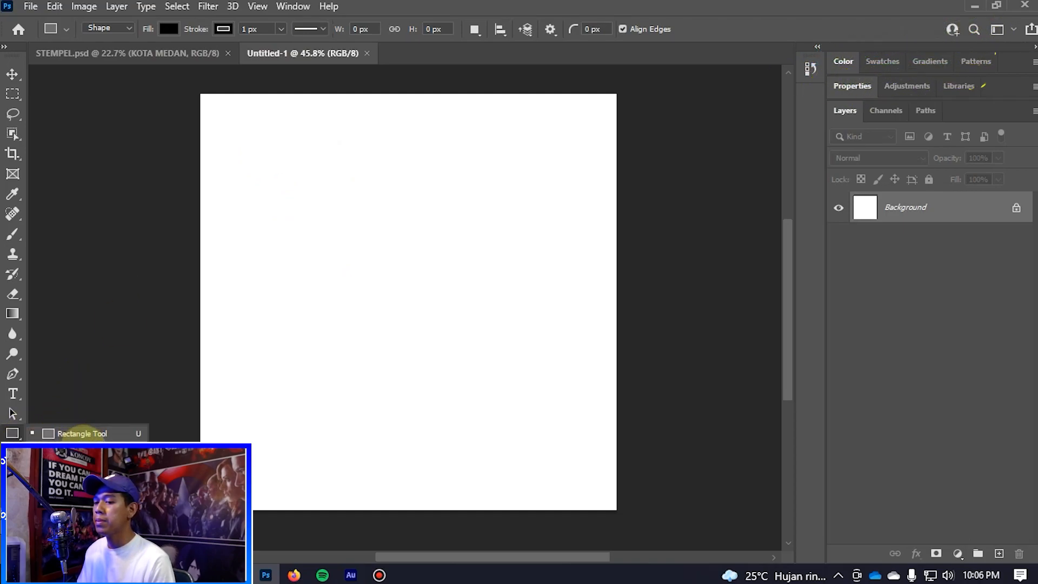
click(81, 433)
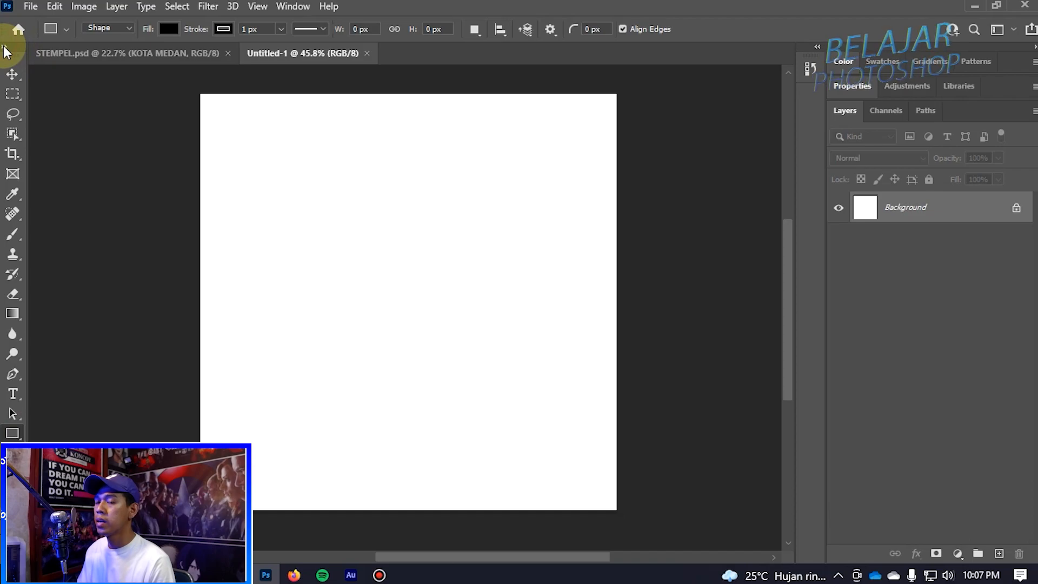
click(4, 49)
key(shift+u)
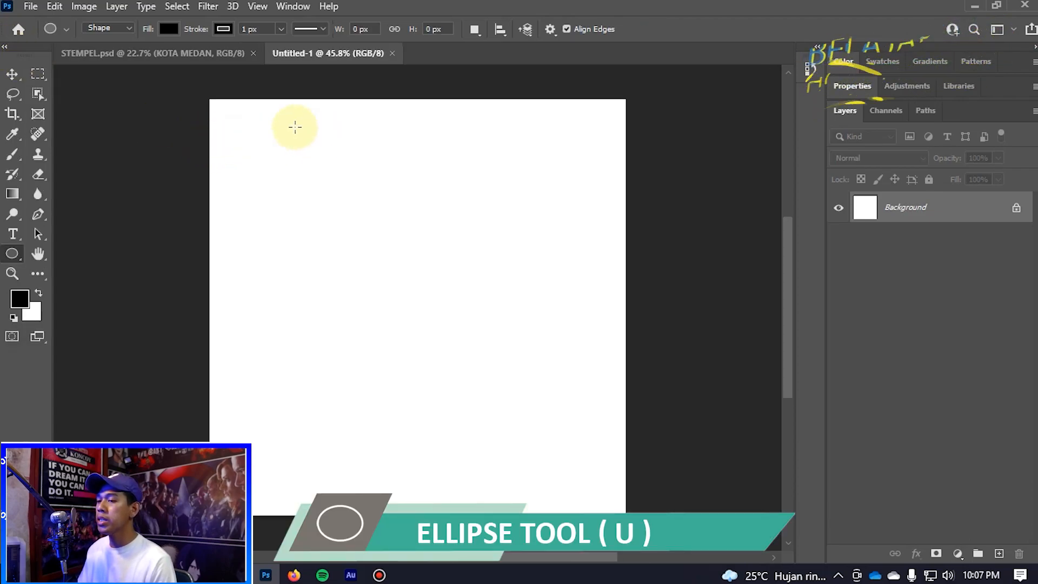
drag(242, 114, 660, 477)
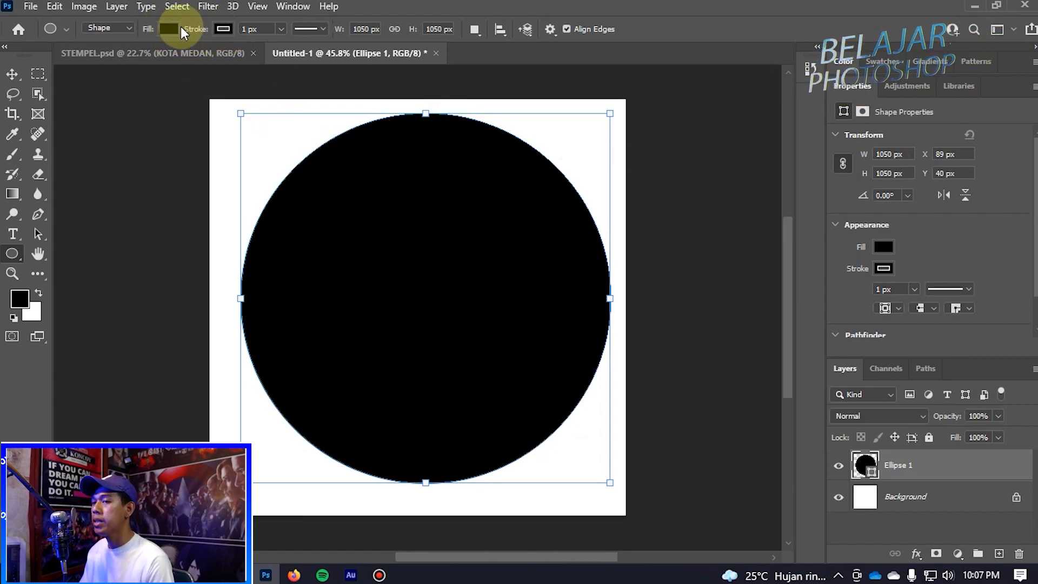
- Remove the circle's fill and set its stroke width to 5 px
click(169, 29)
click(79, 58)
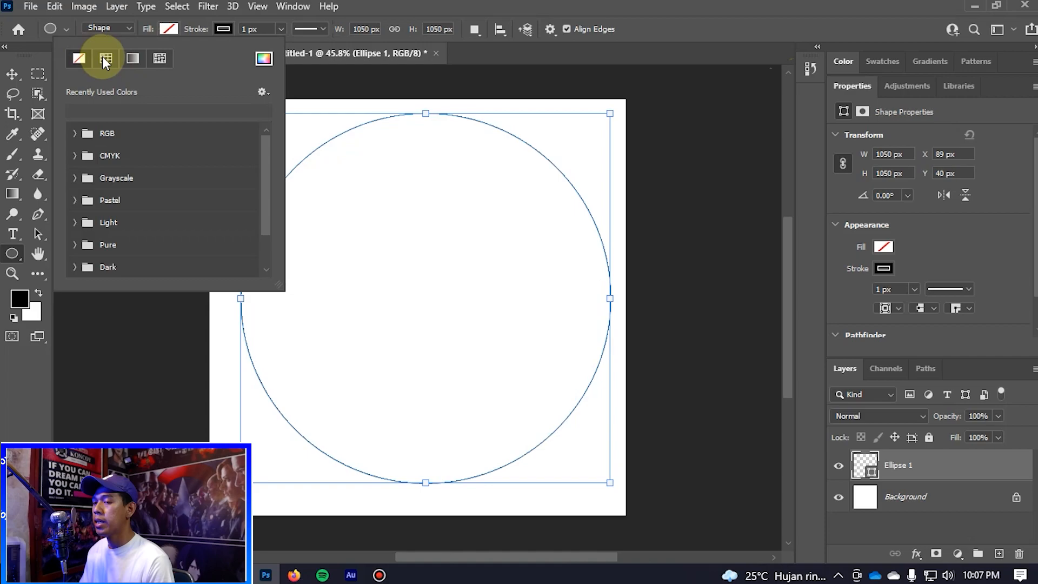
click(246, 29)
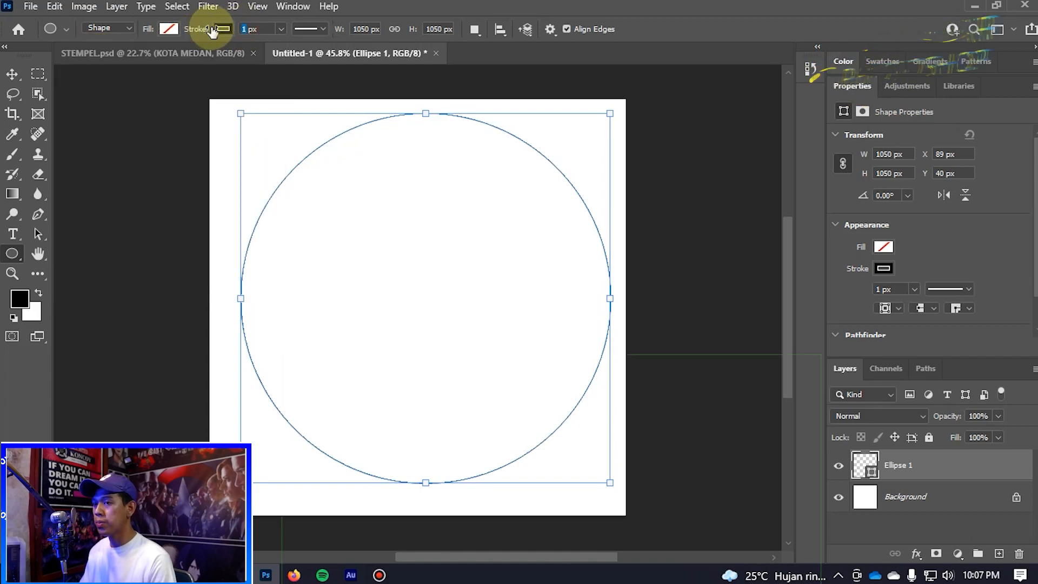
drag(206, 29, 232, 29)
text(5)
key(Return)
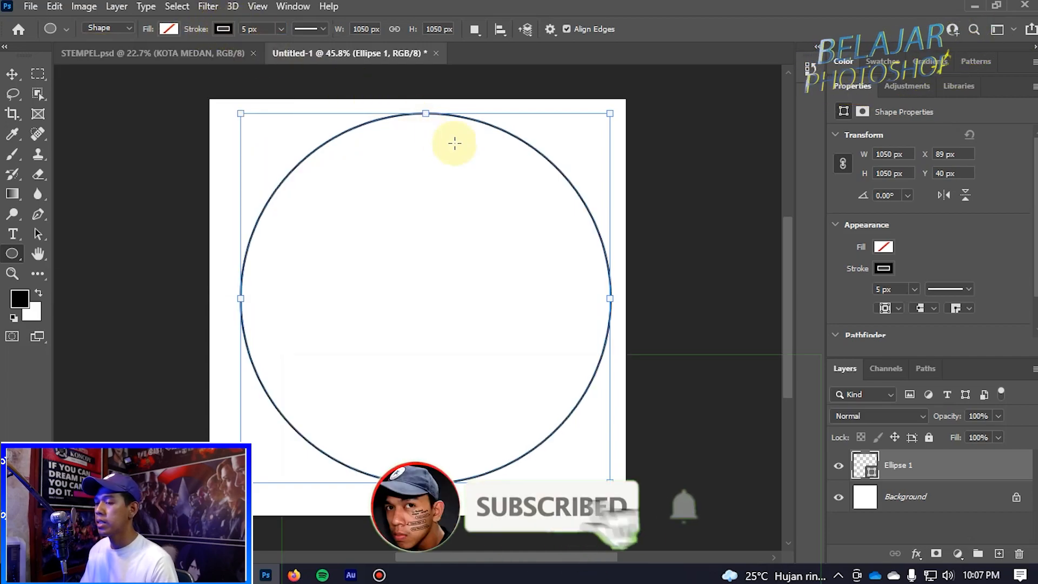
- Turn off Auto-Select for the Move tool, try moving the circle, and undo that trial move
key(v)
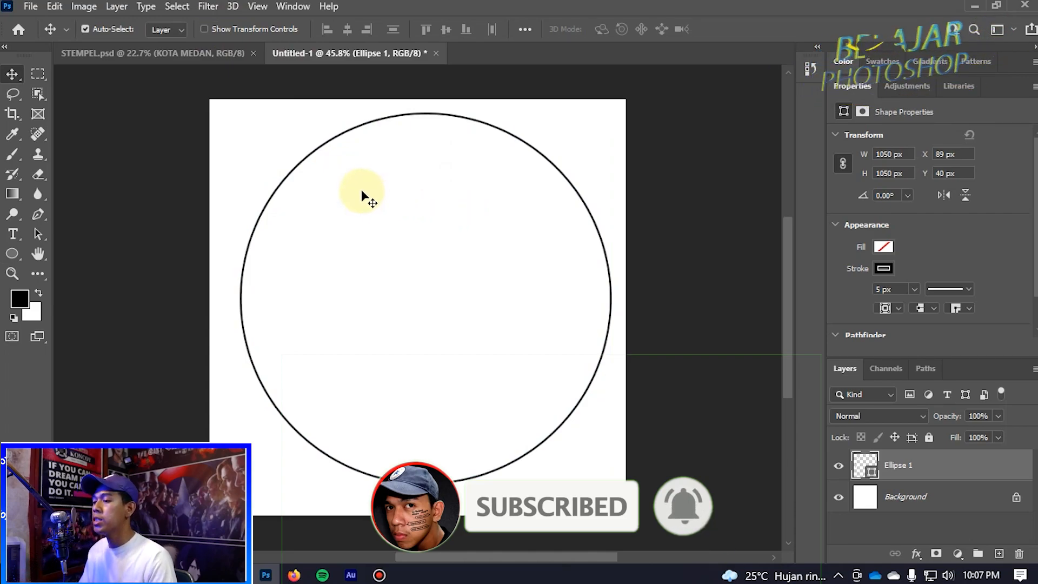
drag(406, 180, 404, 180)
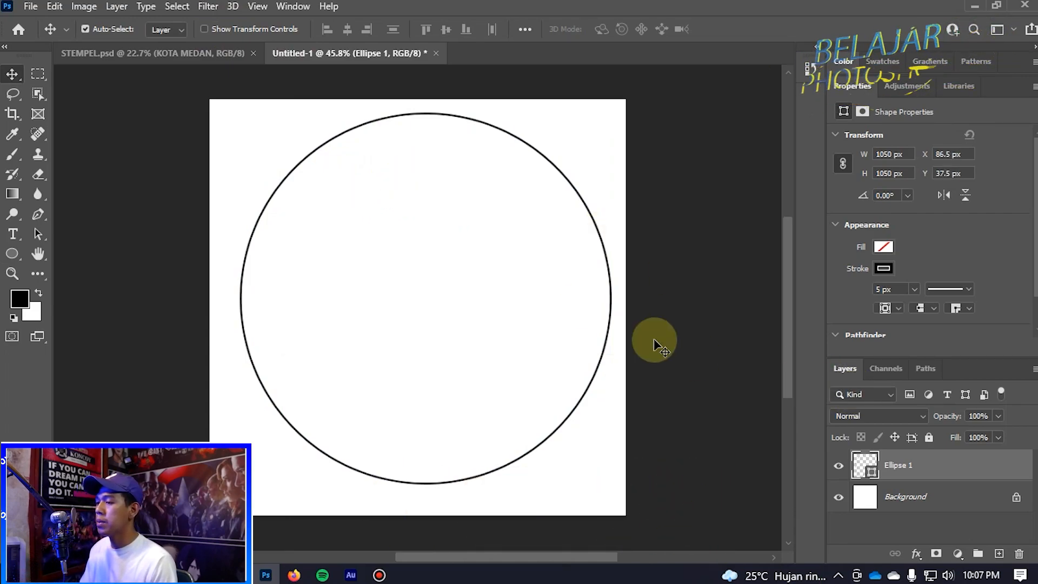
mouse_move(506, 231)
mouse_down()
mouse_move(487, 245)
mouse_move(495, 233)
mouse_up()
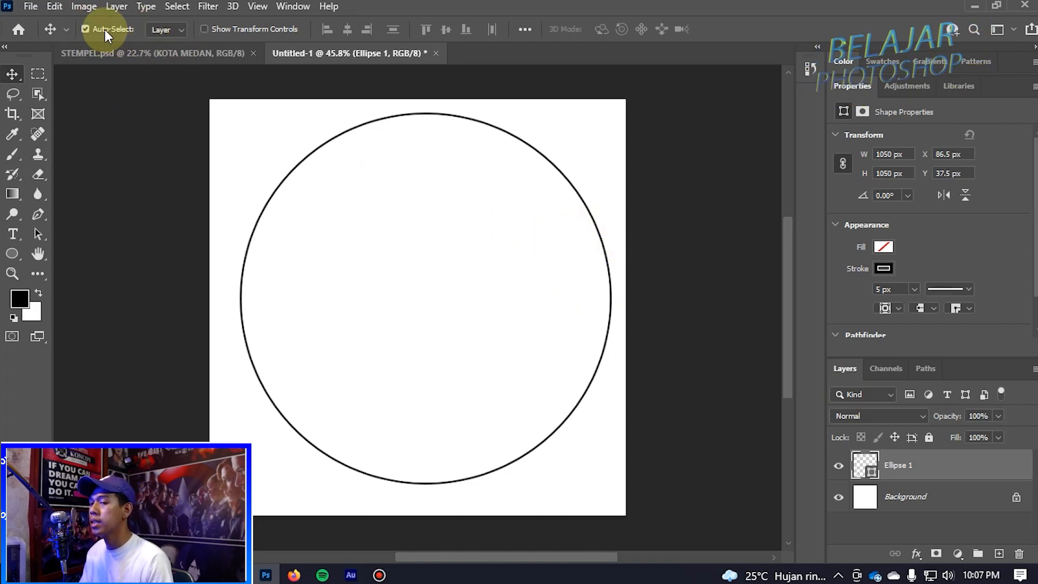
click(86, 28)
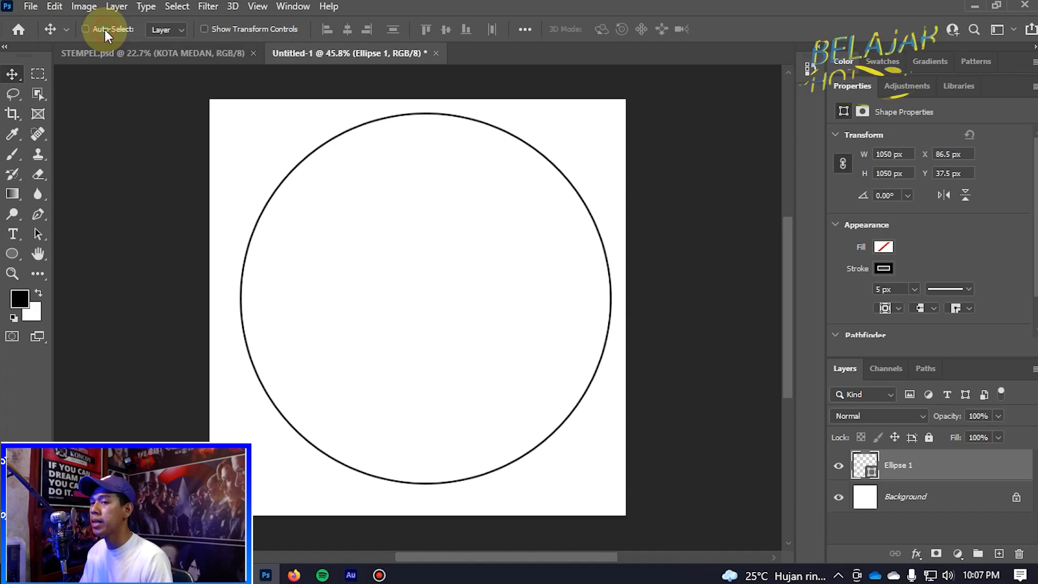
drag(485, 144, 697, 100)
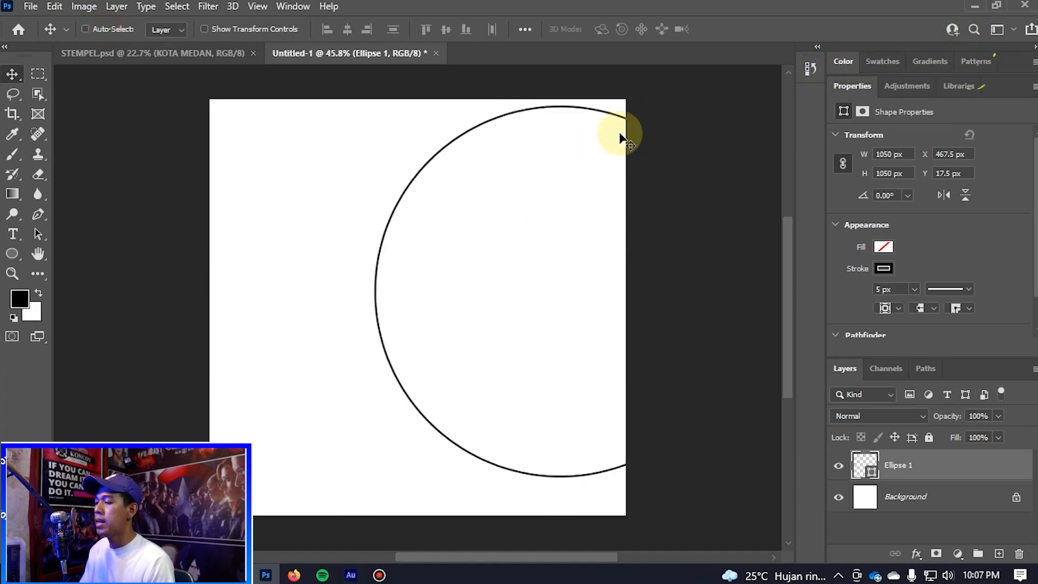
key(ctrl+z)
- Shift the circle slightly down and enlarge it proportionally to about 1072 px in diameter
click(461, 246)
drag(461, 246, 463, 266)
key(ctrl)
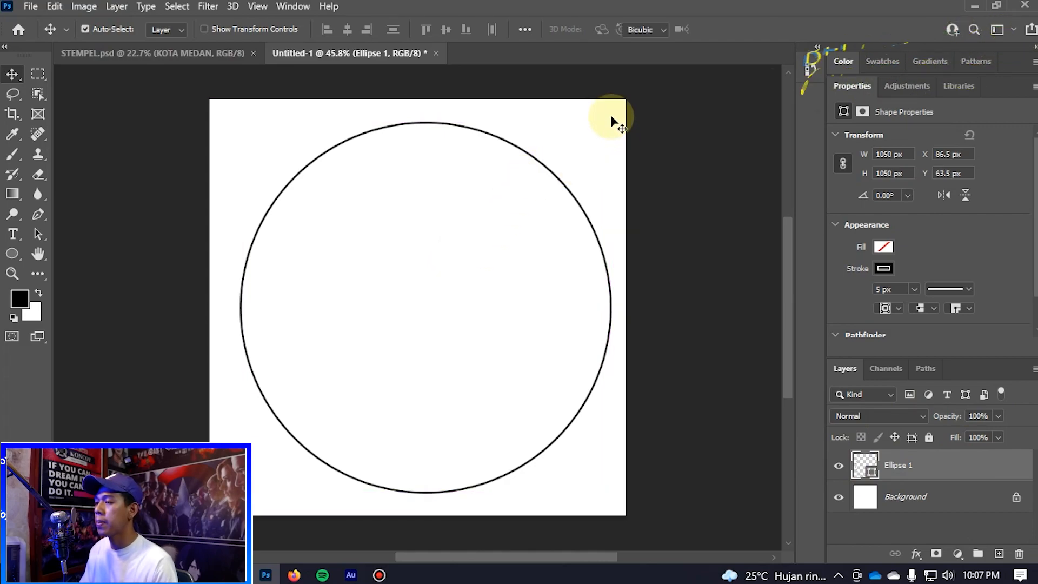
key(ctrl+t)
drag(610, 119, 615, 118)
key(Return)
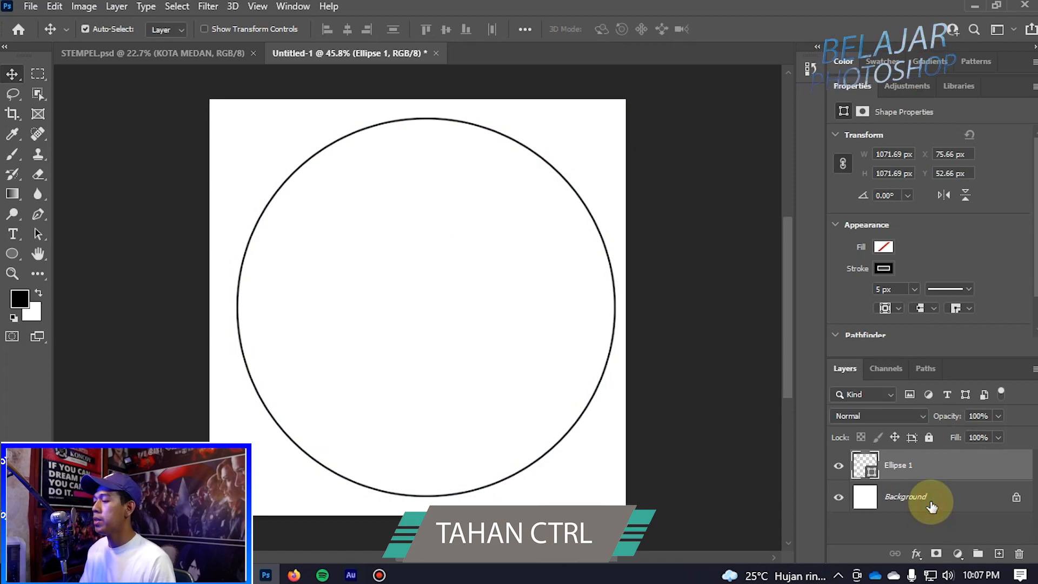
- Align the circle's center with the Background layer so it sits in the middle of the canvas
ctrl+click(930, 506)
click(446, 29)
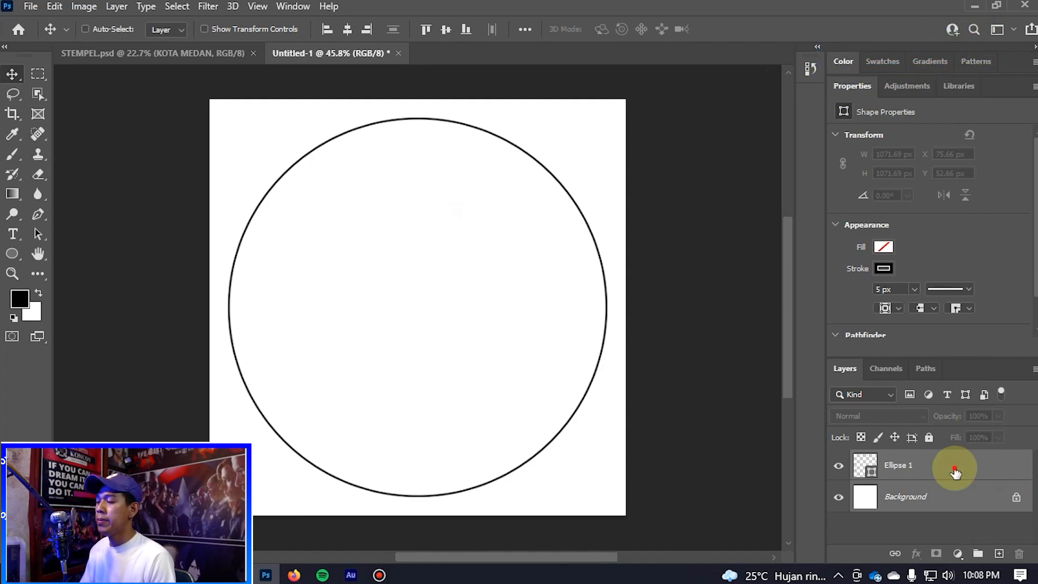
- Duplicate the Ellipse 1 layer and scale the copy from its center to about 65% as an inner circle
click(953, 466)
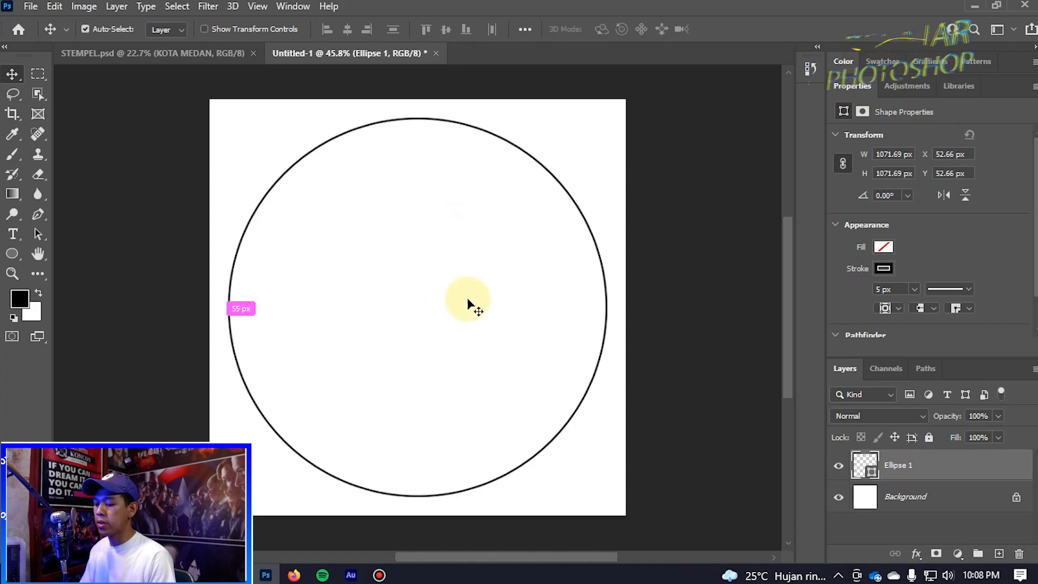
key(ctrl+j)
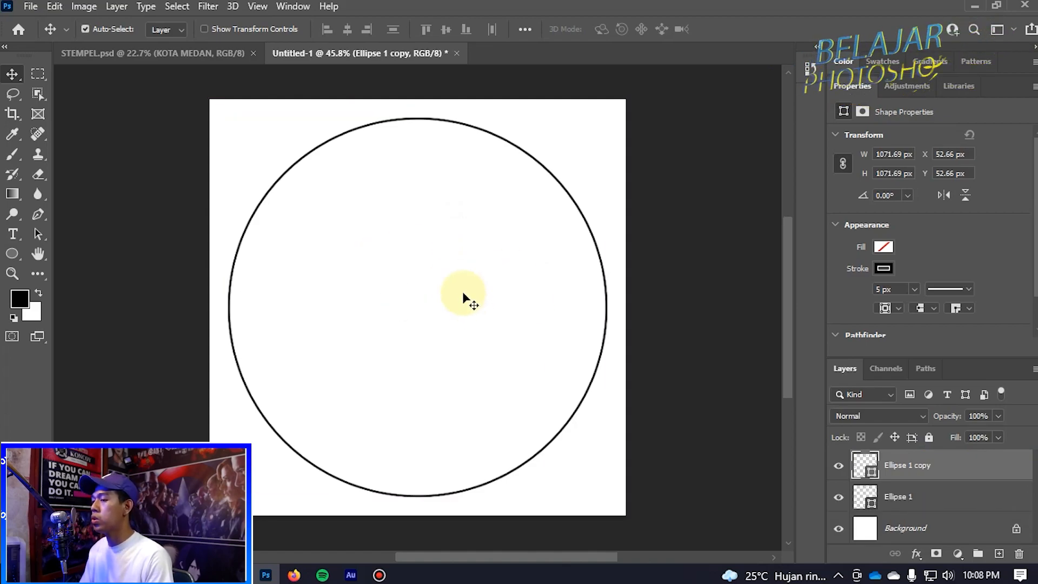
key(ctrl+t)
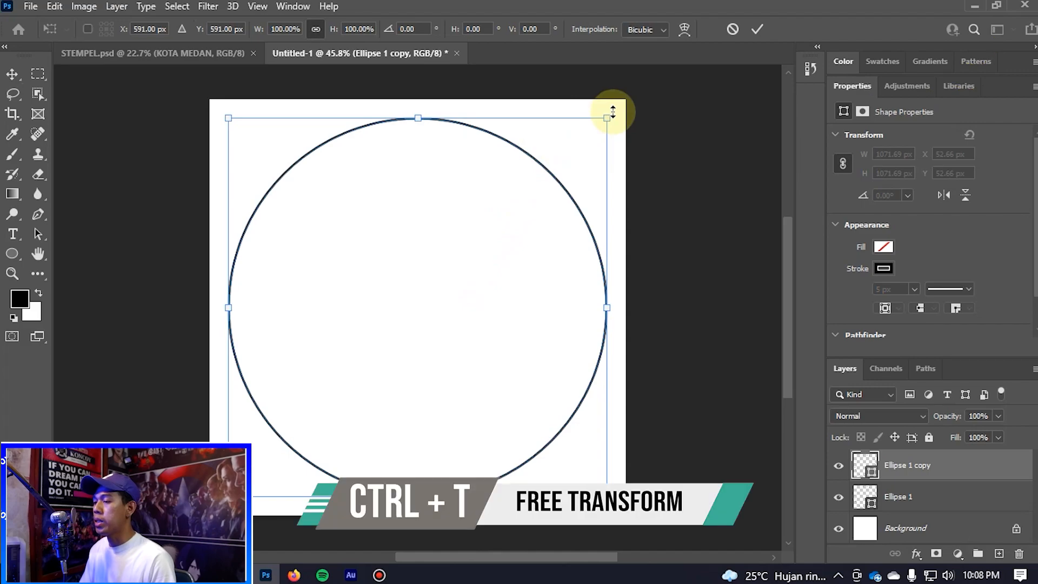
drag(607, 116, 541, 178)
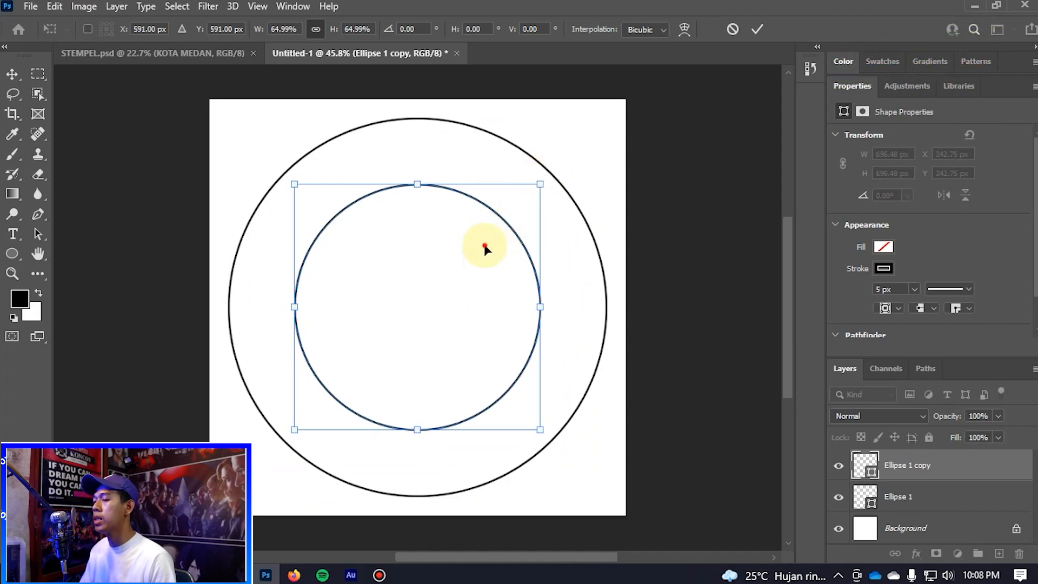
double_click(484, 248)
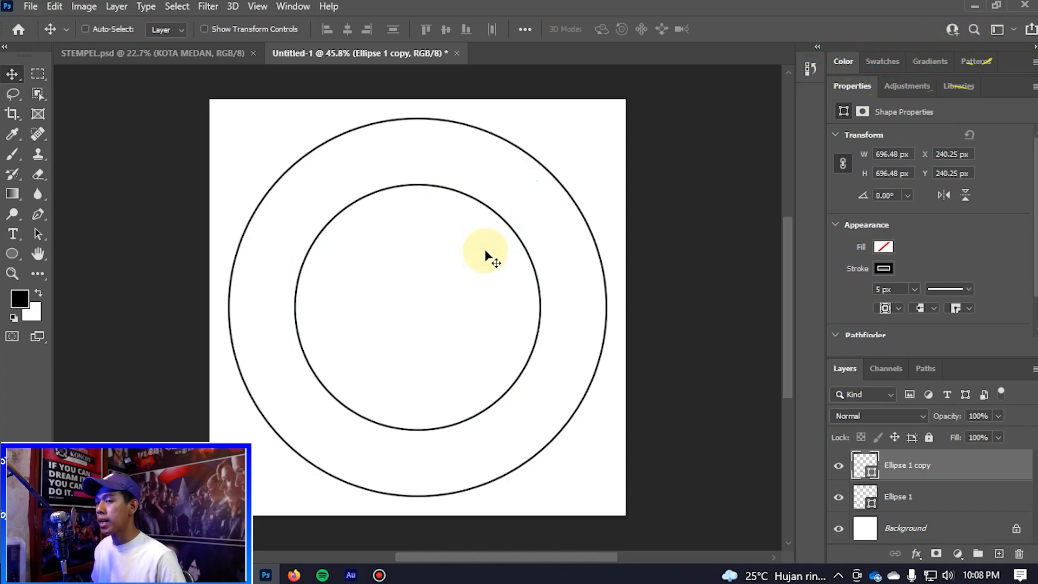
- Examine the finished stamp in STEMPEL.psd as a reference for the rings, and return to the new document
click(216, 54)
scroll(456, 349, up, 3)
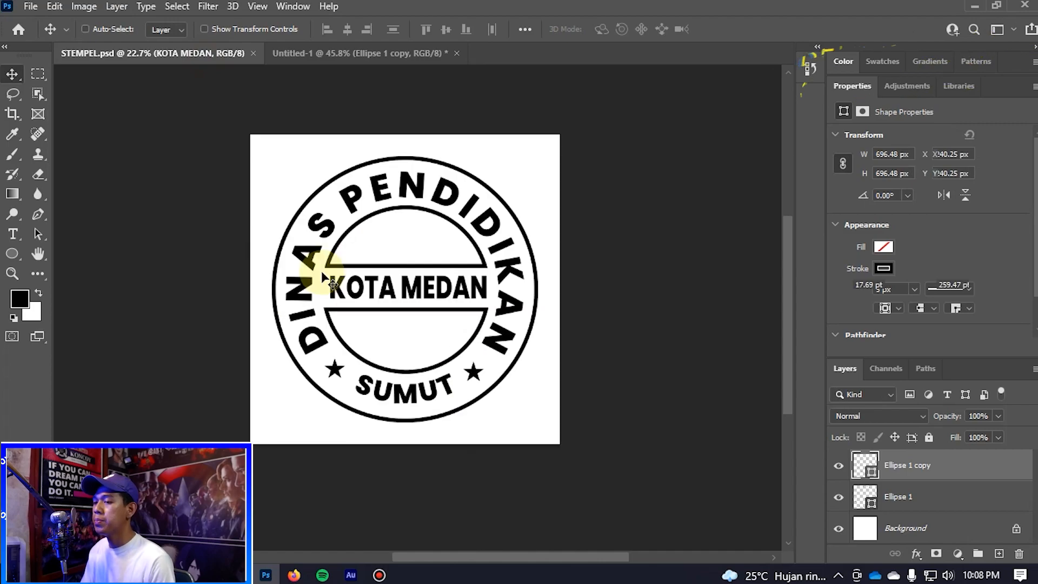
click(354, 54)
scroll(518, 340, up, 2)
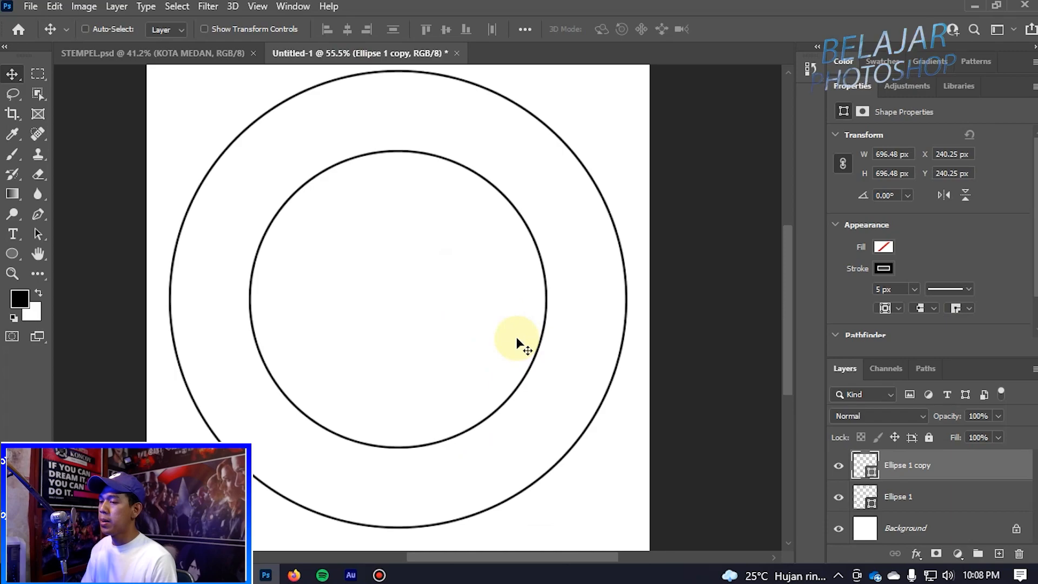
- Select both ellipse layers and set their stroke width to 15 px
key(ctrl)
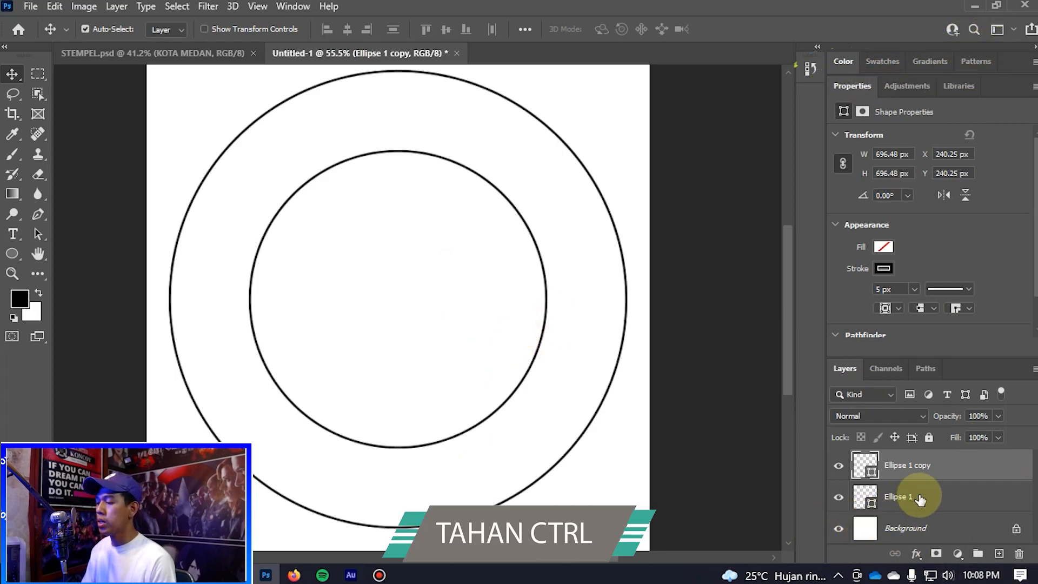
ctrl+click(919, 498)
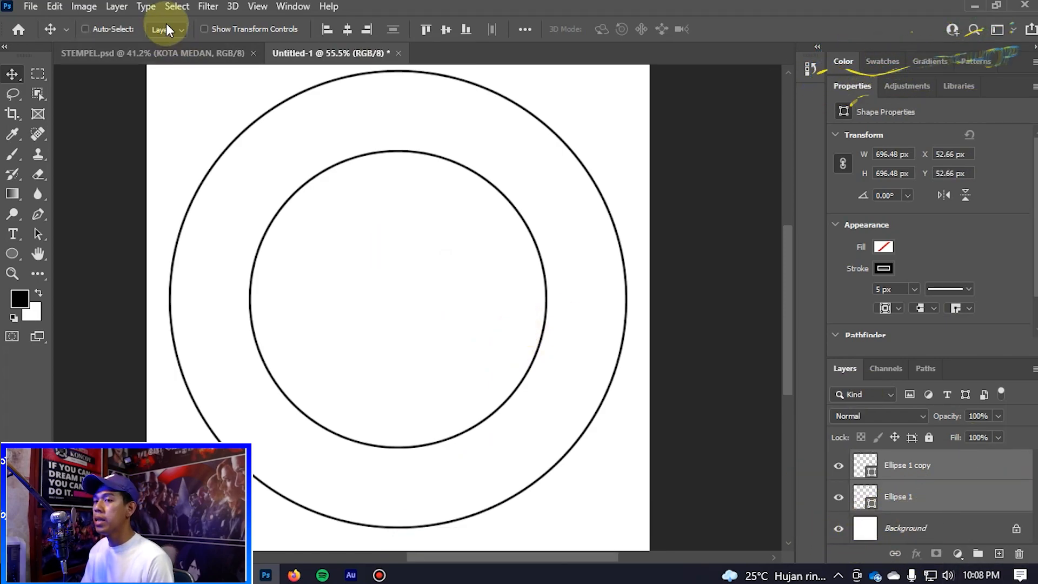
key(u)
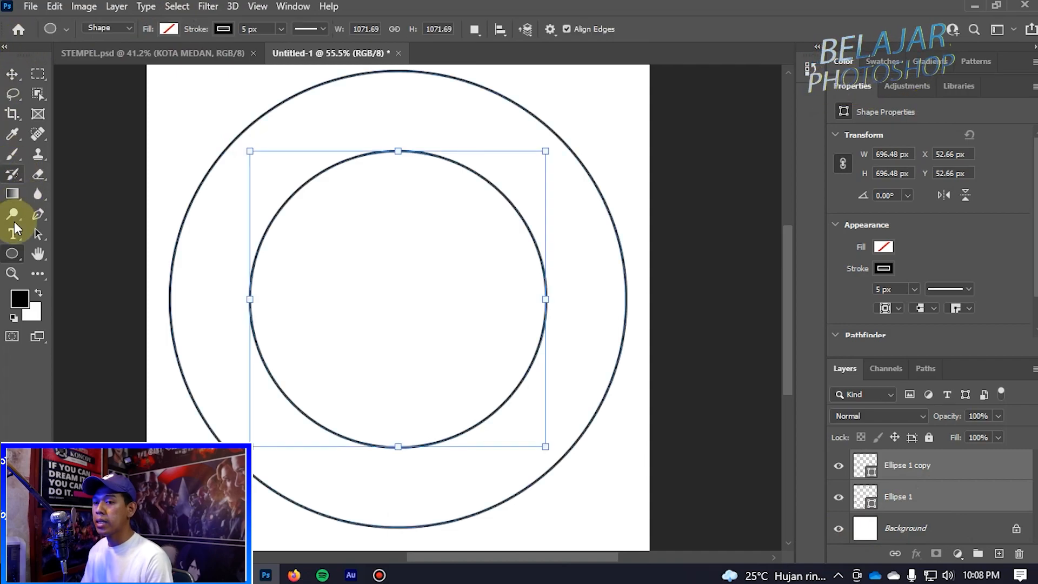
right_click(12, 253)
click(65, 268)
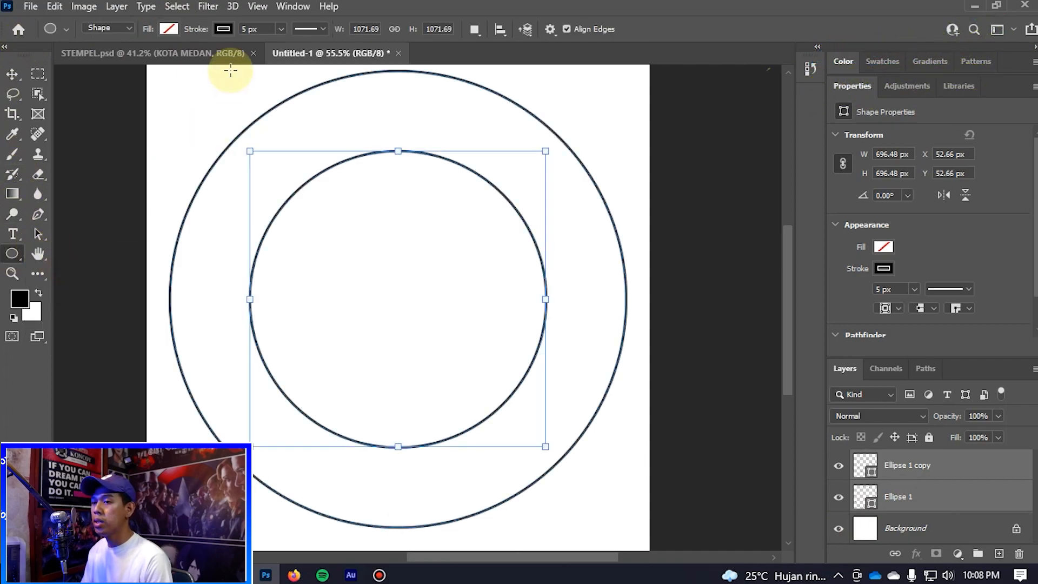
click(248, 27)
text(10)
key(Return)
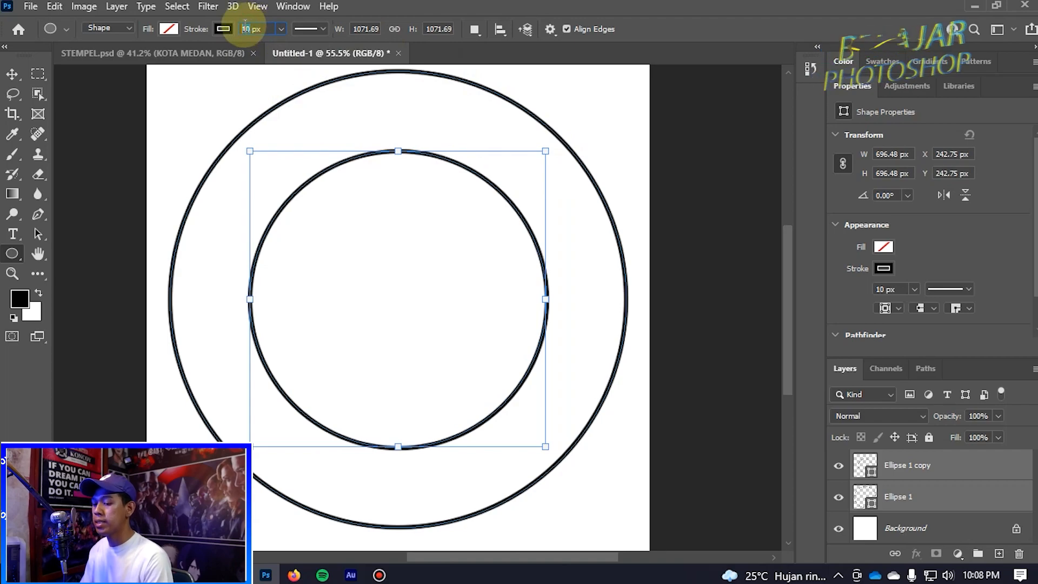
text(15)
key(Return)
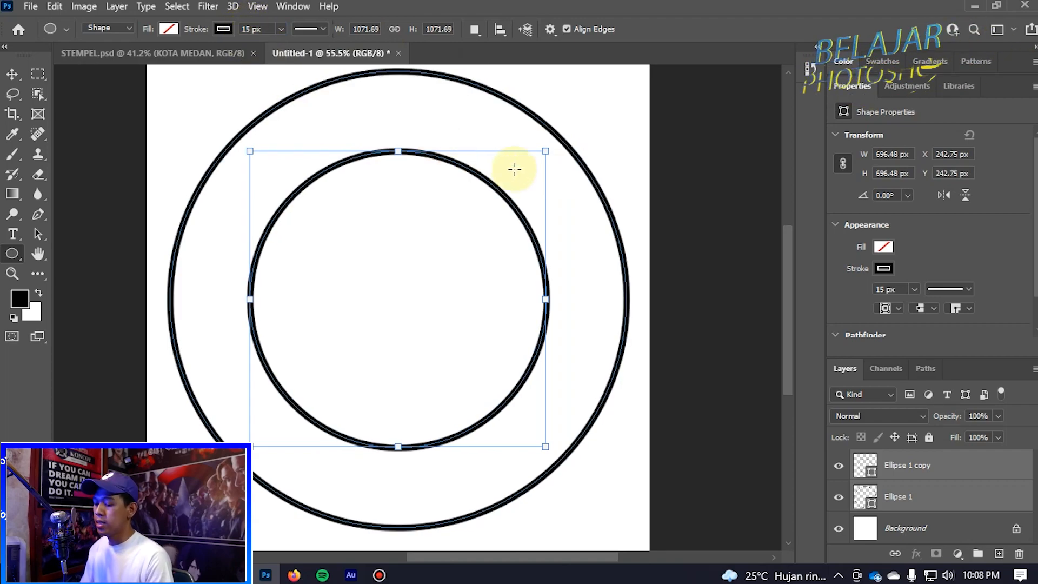
key(v)
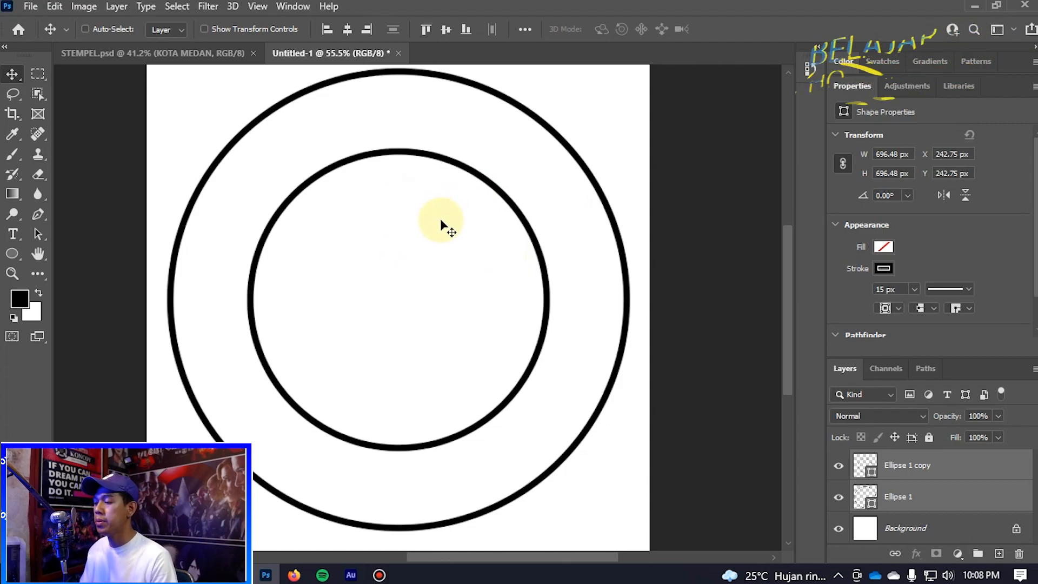
- Rename the Ellipse 1 copy layer of the inner circle to "lingkaran dalam"
scroll(497, 308, down, 1)
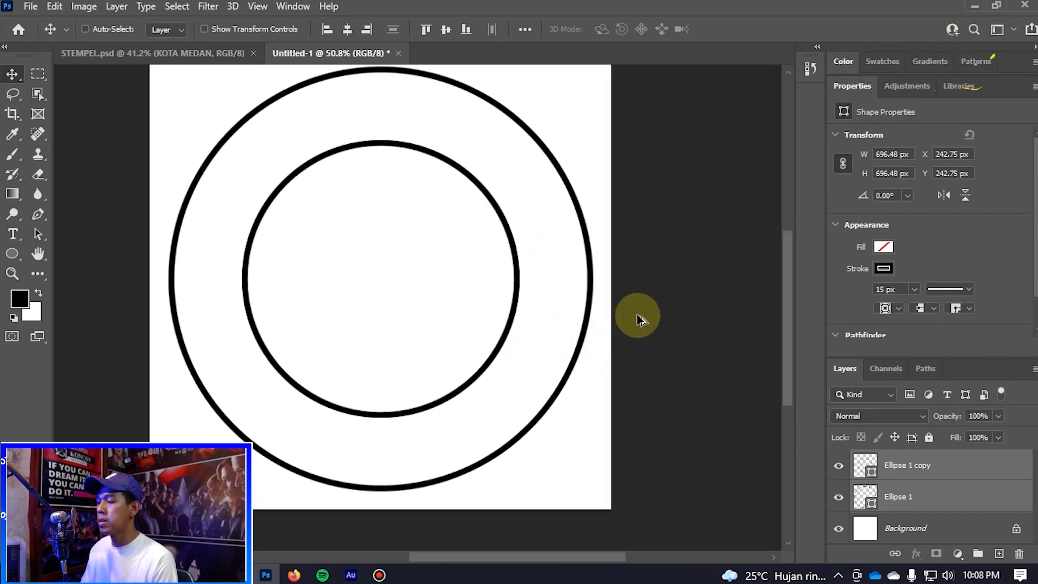
scroll(638, 319, down, 2)
click(931, 466)
drag(545, 332, 489, 366)
click(913, 465)
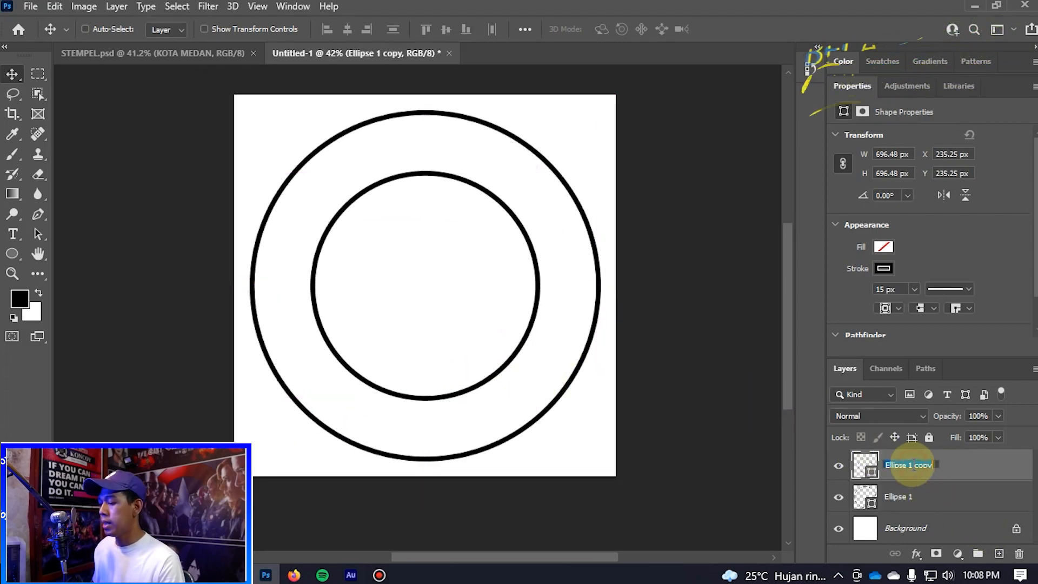
text(lingkaran dala)
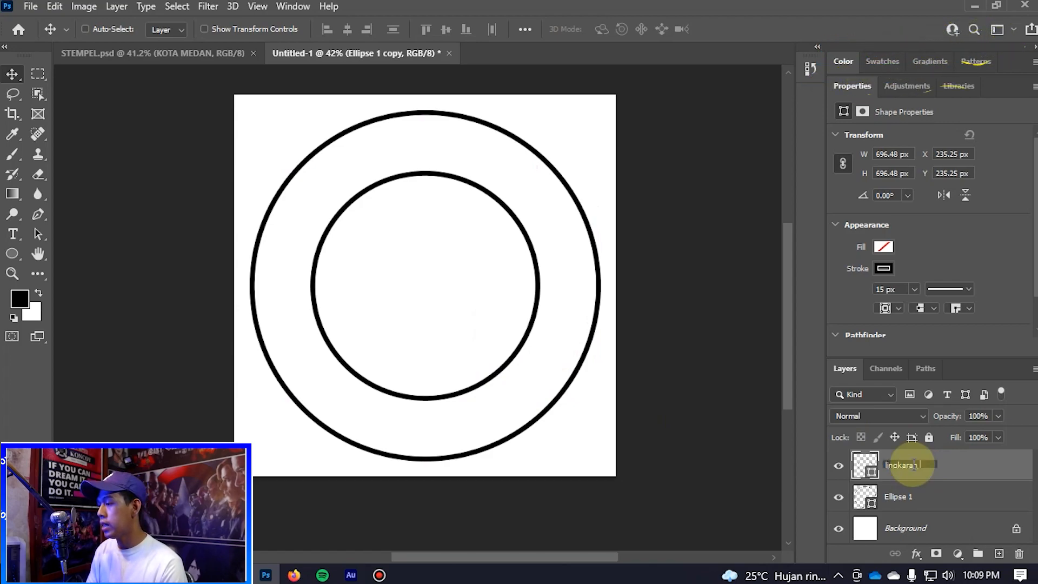
- Rename the Ellipse 1 layer of the outer circle to "lingkaran luar"
click(887, 496)
drag(368, 319, 357, 343)
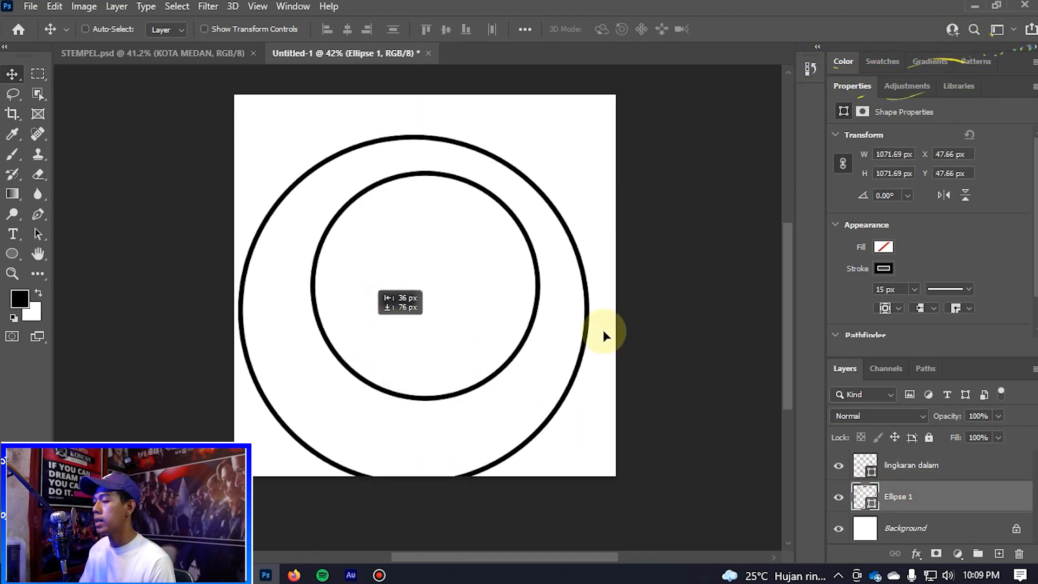
double_click(897, 497)
text(lingkaran luar)
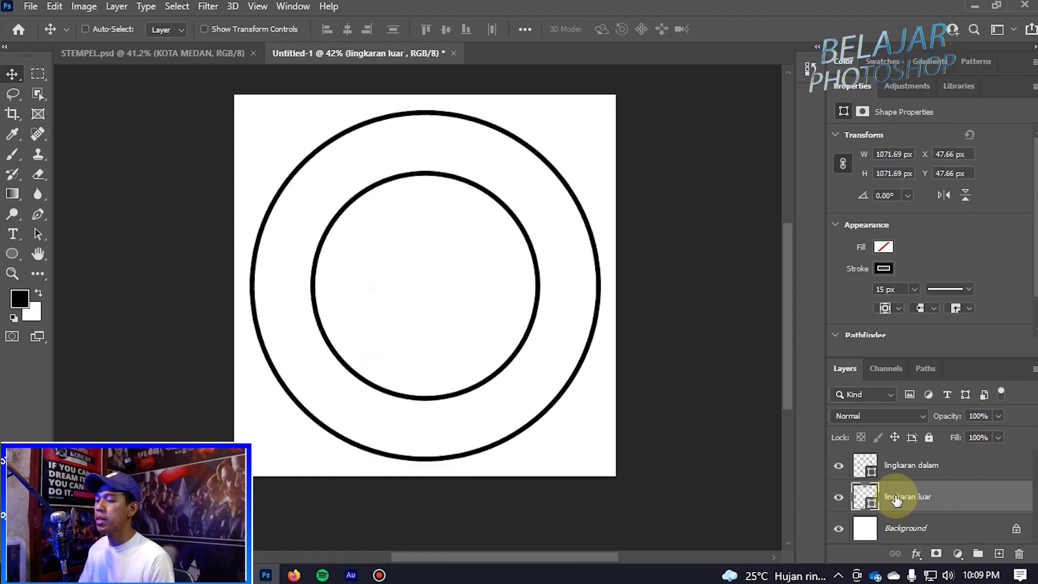
- Draw a third circle about 859 px in diameter between the inner and outer rings and center it on the canvas
scroll(598, 334, down, 3)
scroll(602, 316, up, 3)
scroll(637, 307, down, 3)
scroll(637, 306, up, 4)
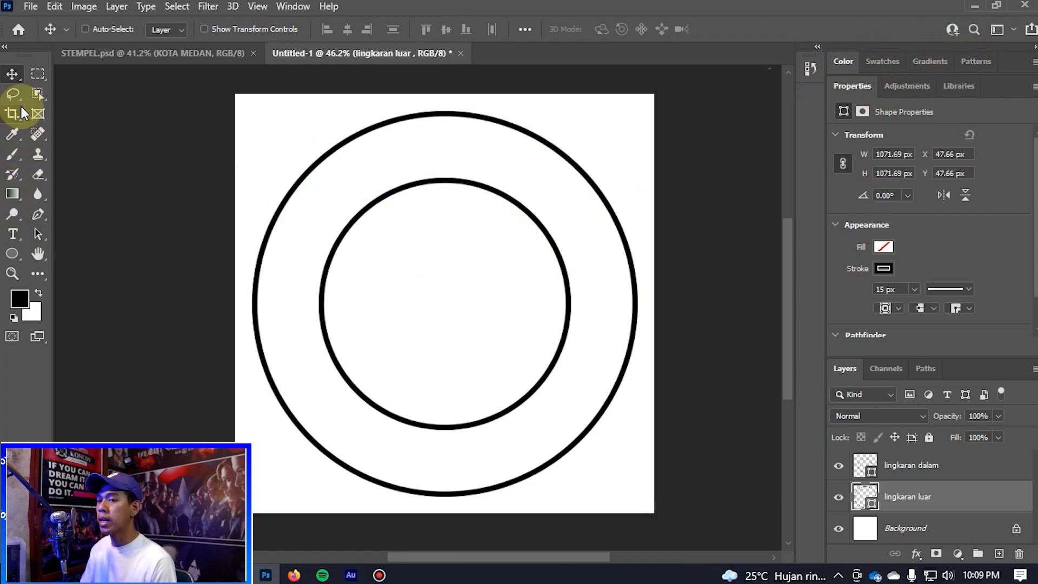
click(38, 74)
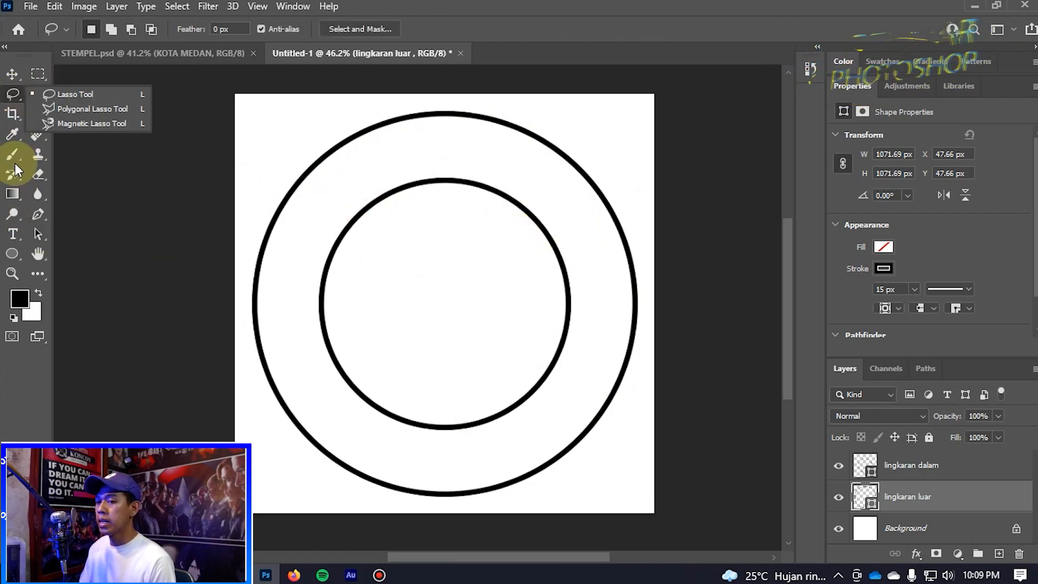
click(12, 253)
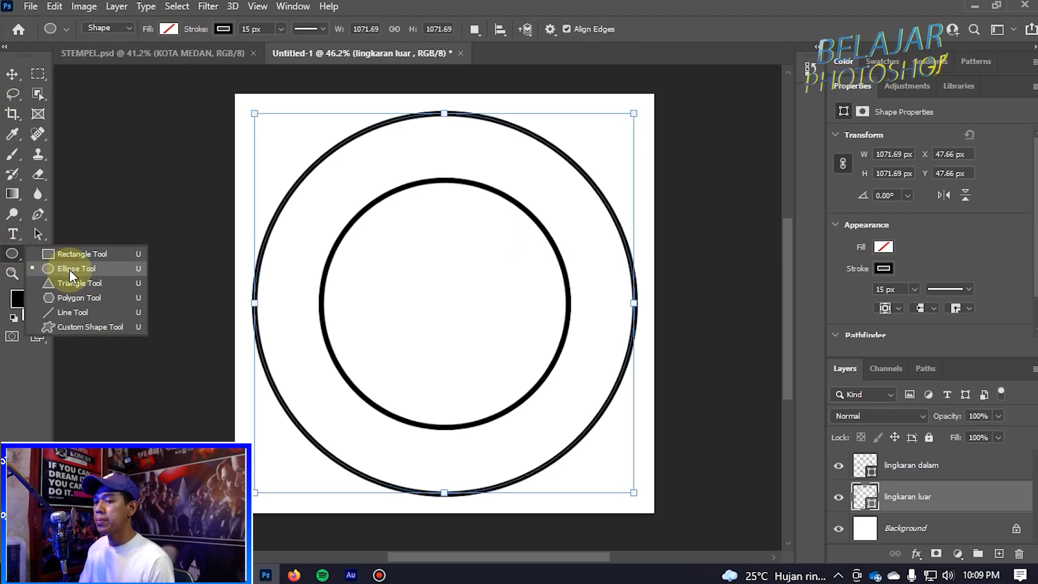
click(70, 271)
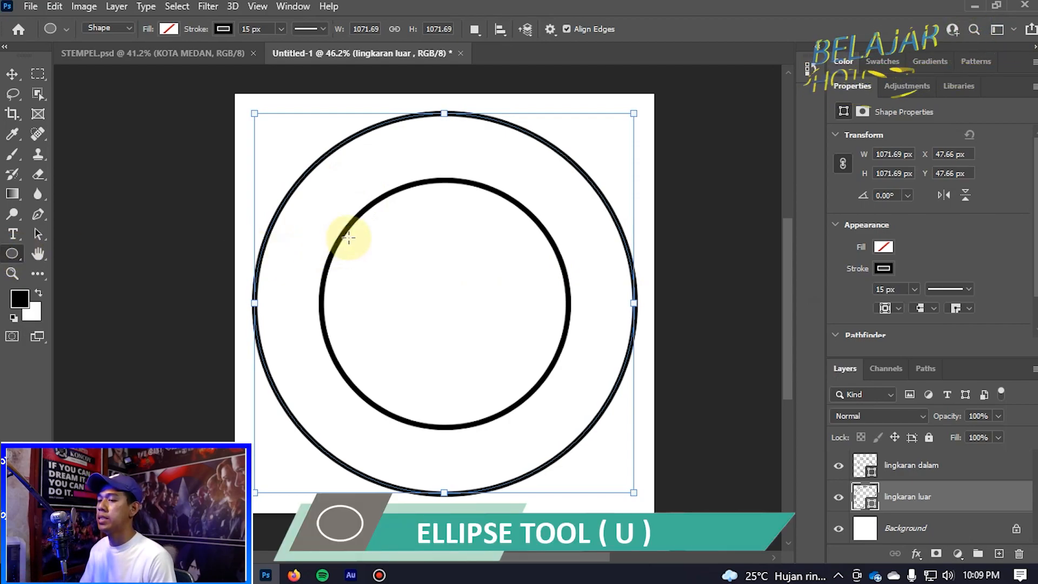
drag(293, 159, 599, 466)
key(v)
drag(486, 417, 485, 408)
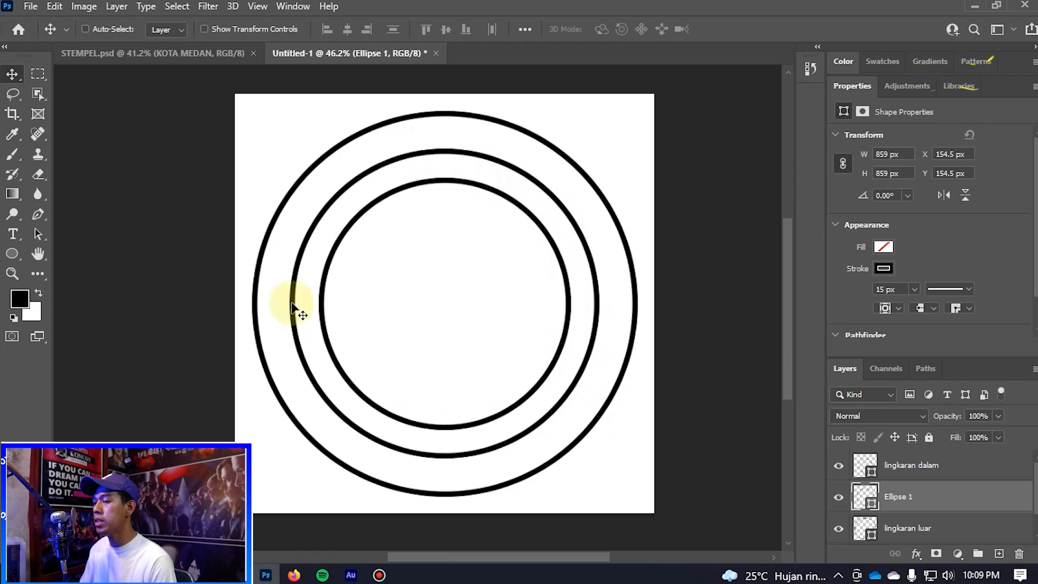
- Scale the middle circle down proportionally from its center to about 821 px in diameter
key(ctrl+t)
drag(599, 146, 592, 154)
key(Return)
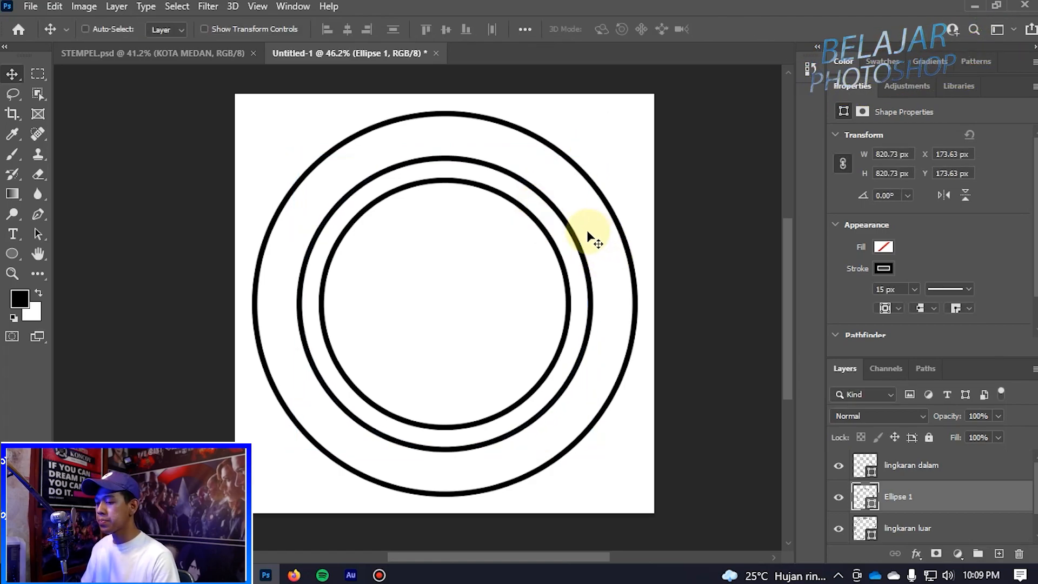
- Start a horizontal text on the path of the middle circle, near its top
key(y)
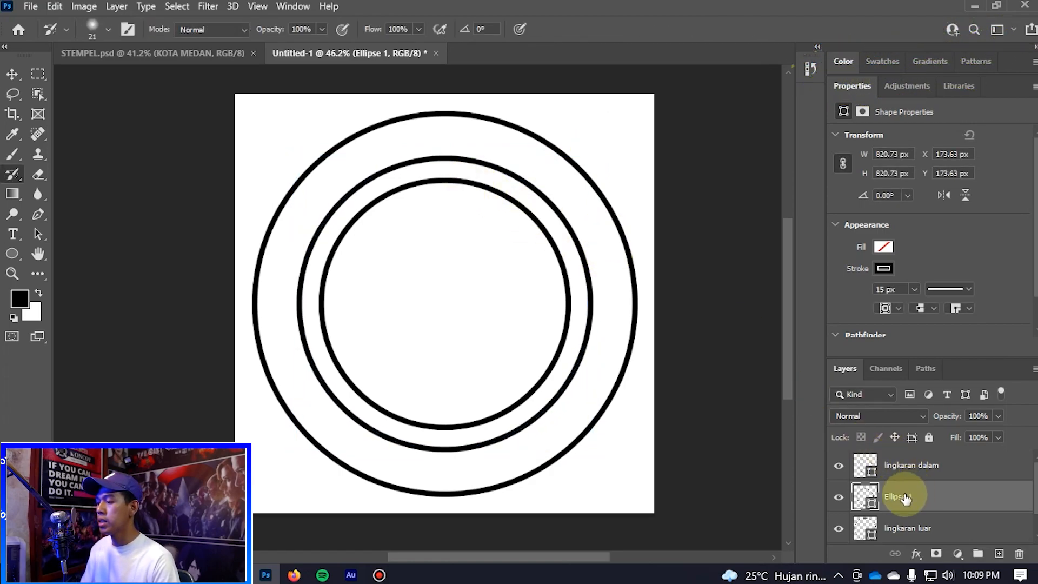
click(14, 234)
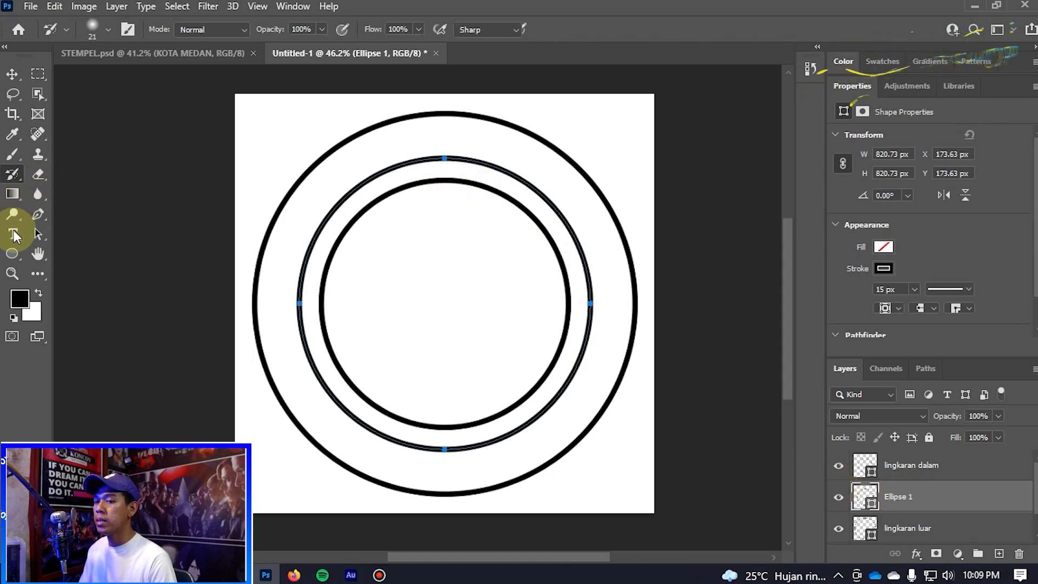
right_click(14, 235)
click(75, 233)
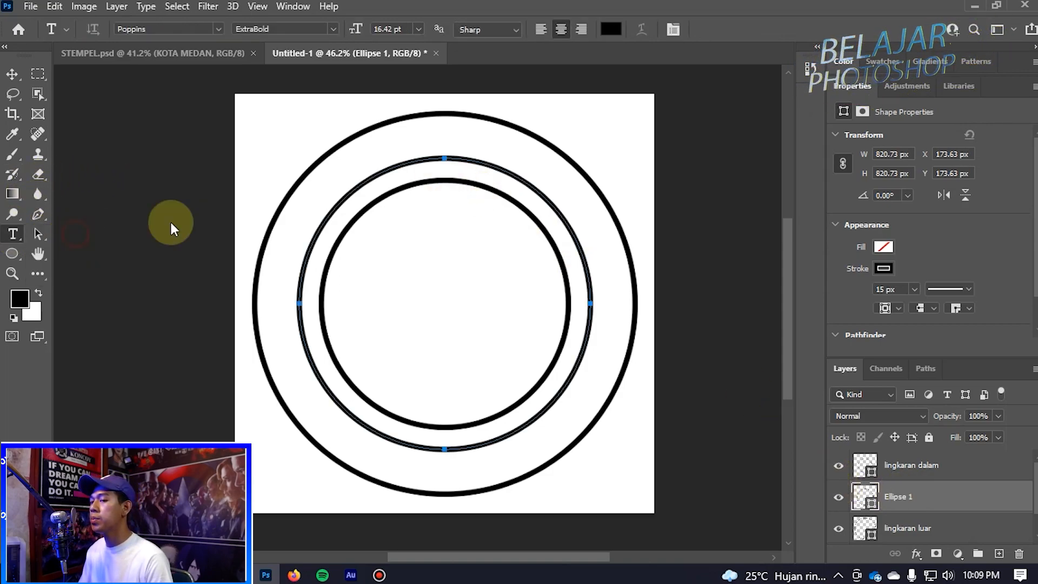
click(408, 159)
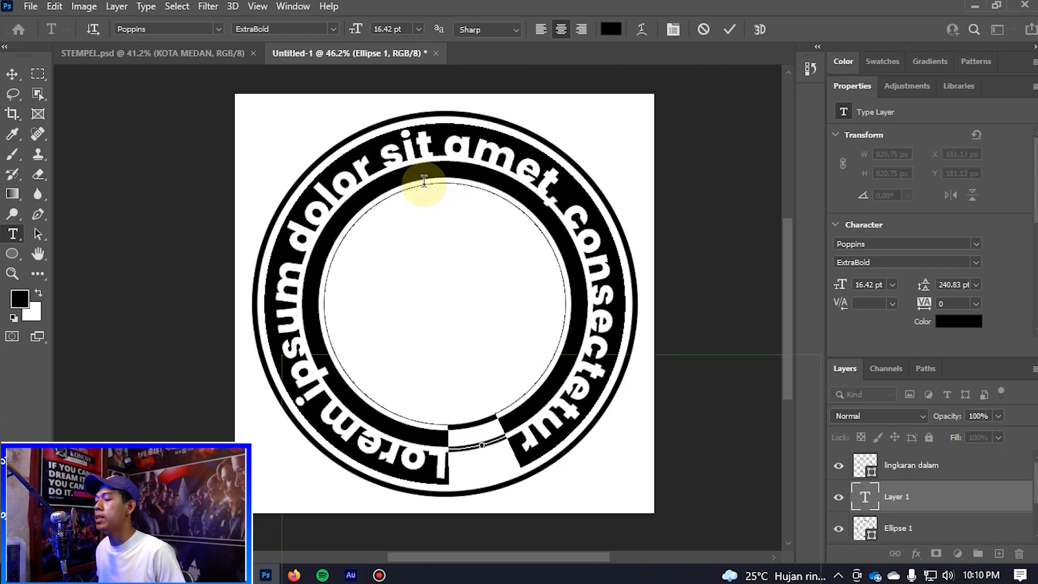
- Replace all of the placeholder text on the circular path with "DINAS PENDIDIKAN" and commit it
double_click(443, 156)
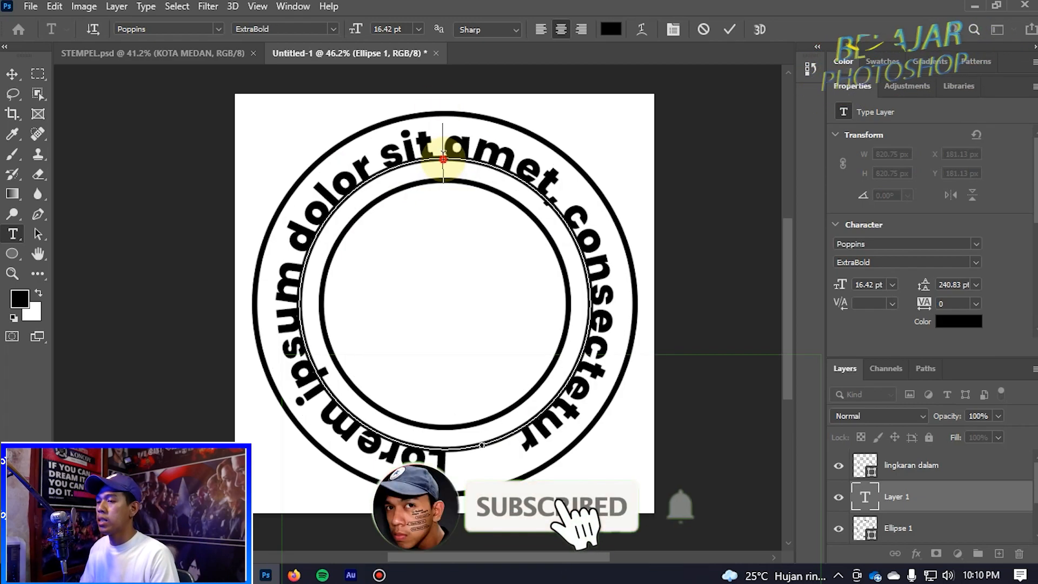
triple_click(443, 157)
key(BackSpace)
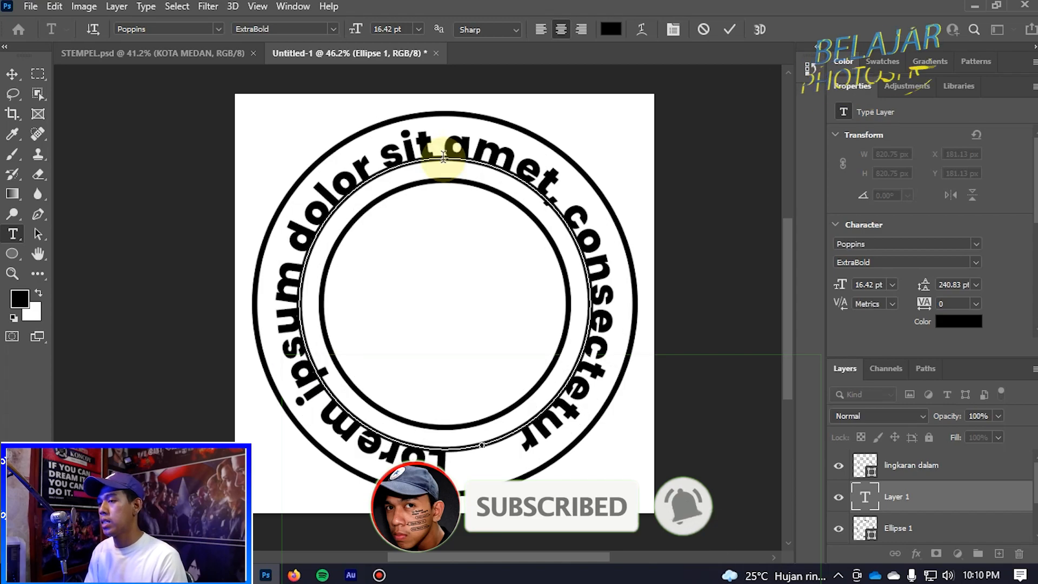
key(ctrl+a)
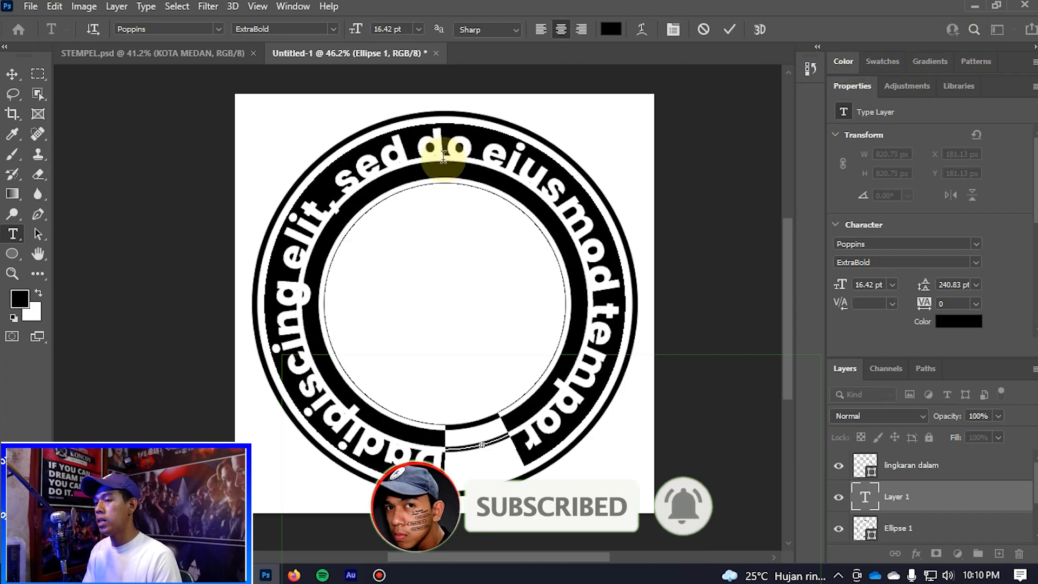
text(DINAS PENDIDIKAN)
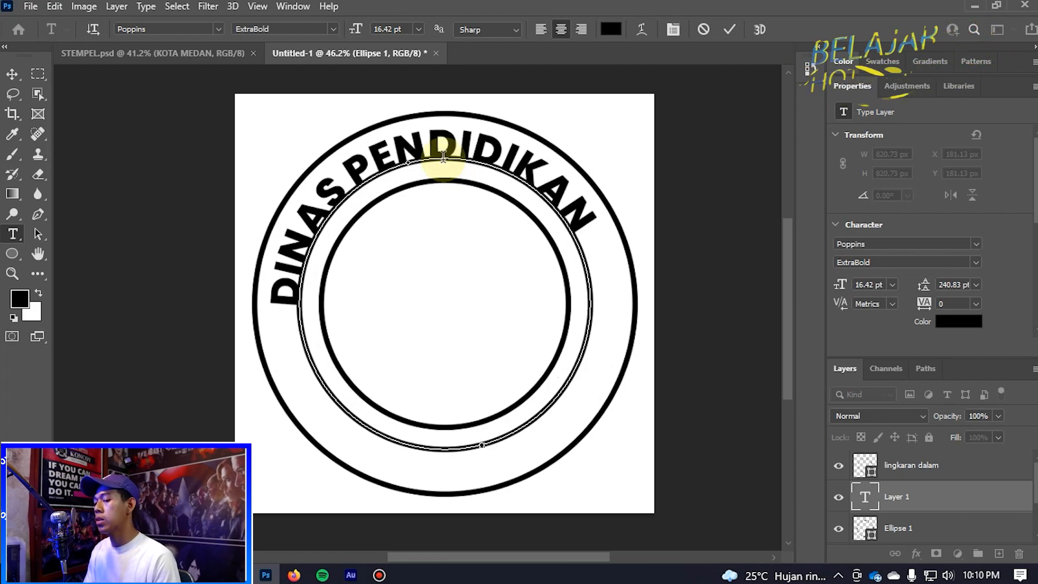
key(ctrl+Return)
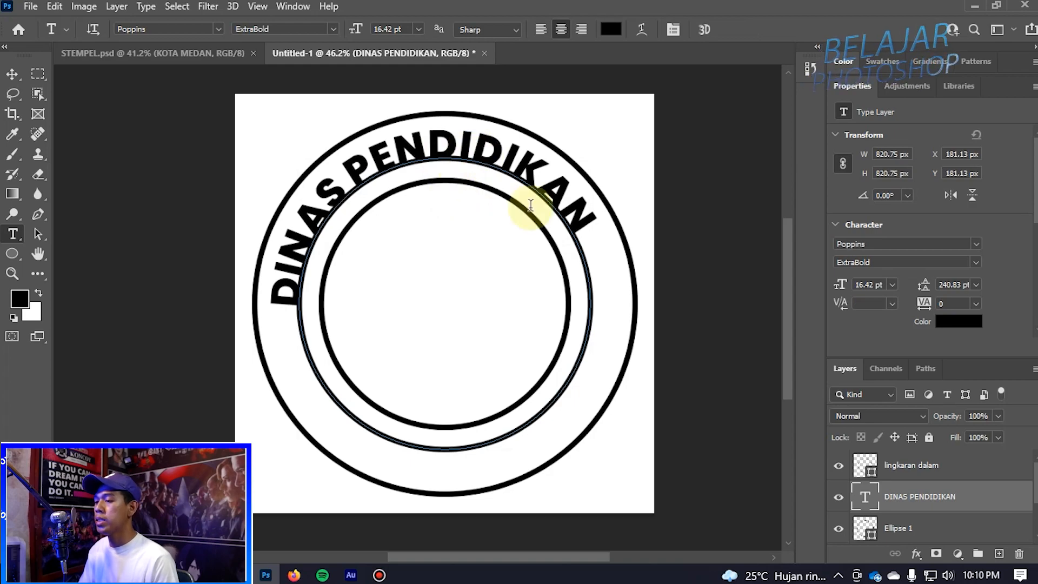
- Select the whole DINAS PENDIDIKAN text and set its font size to 21 pt
click(550, 176)
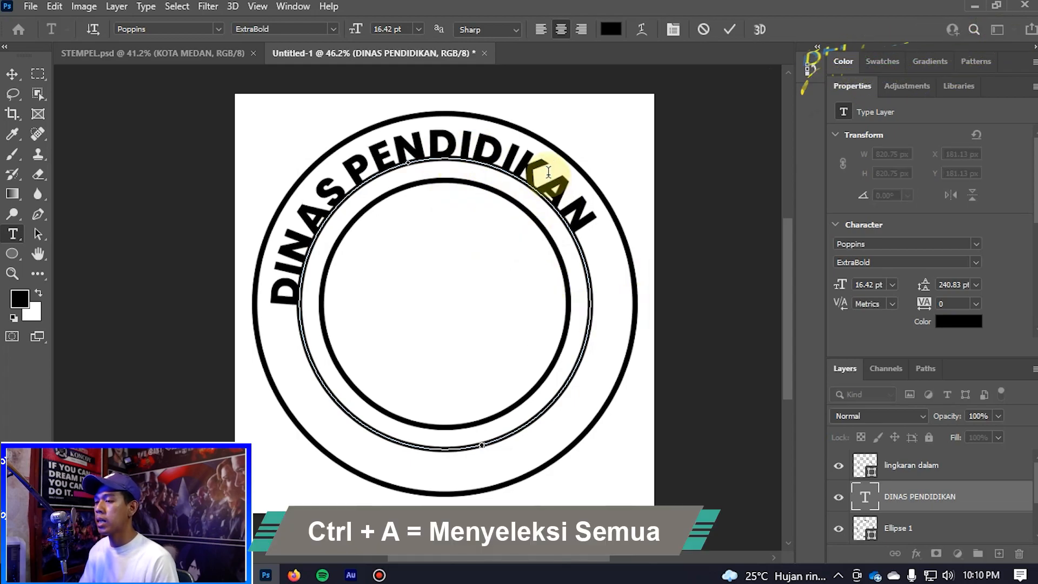
key(ctrl+a)
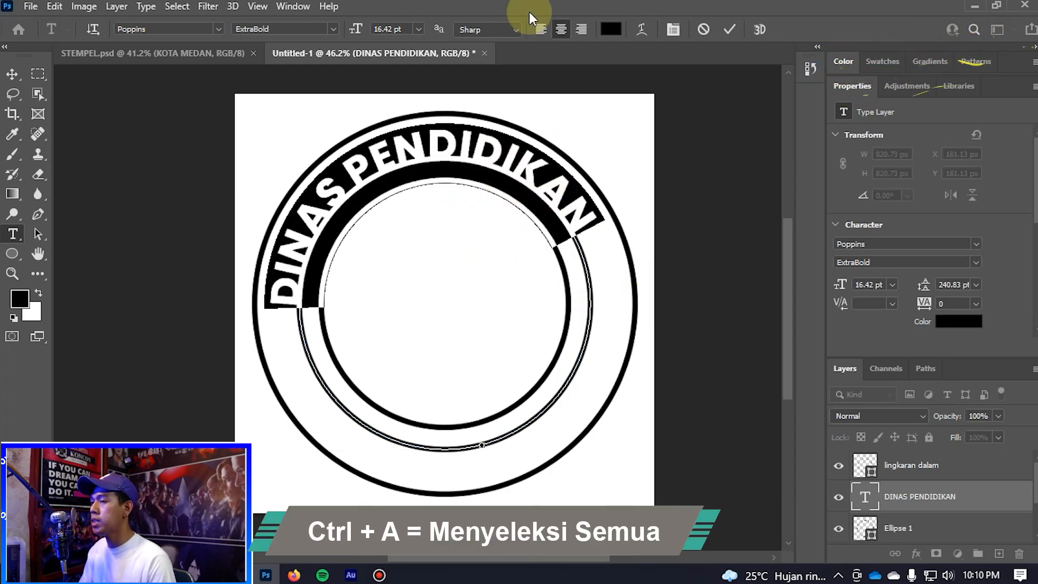
click(392, 28)
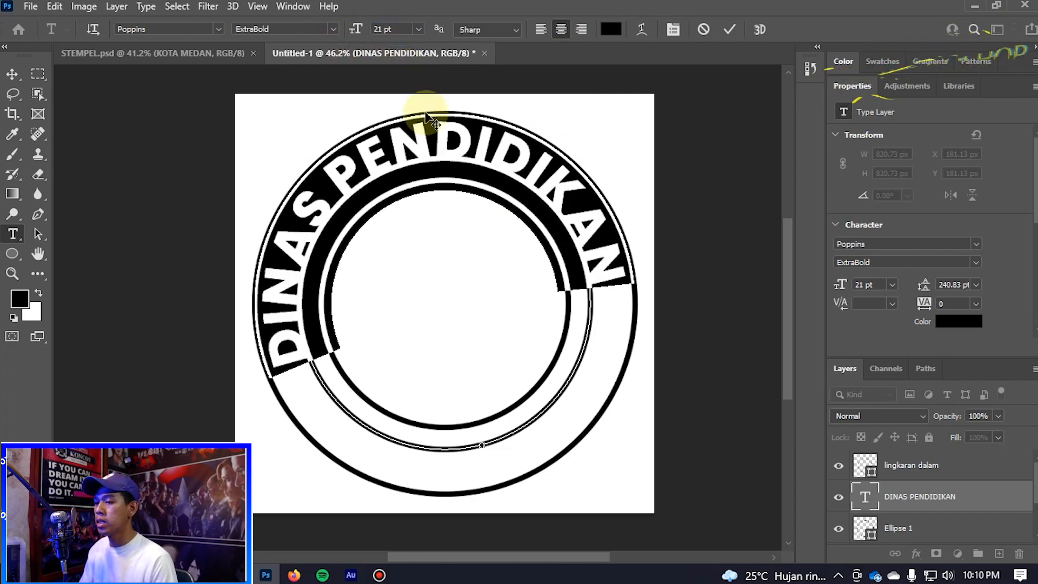
click(479, 168)
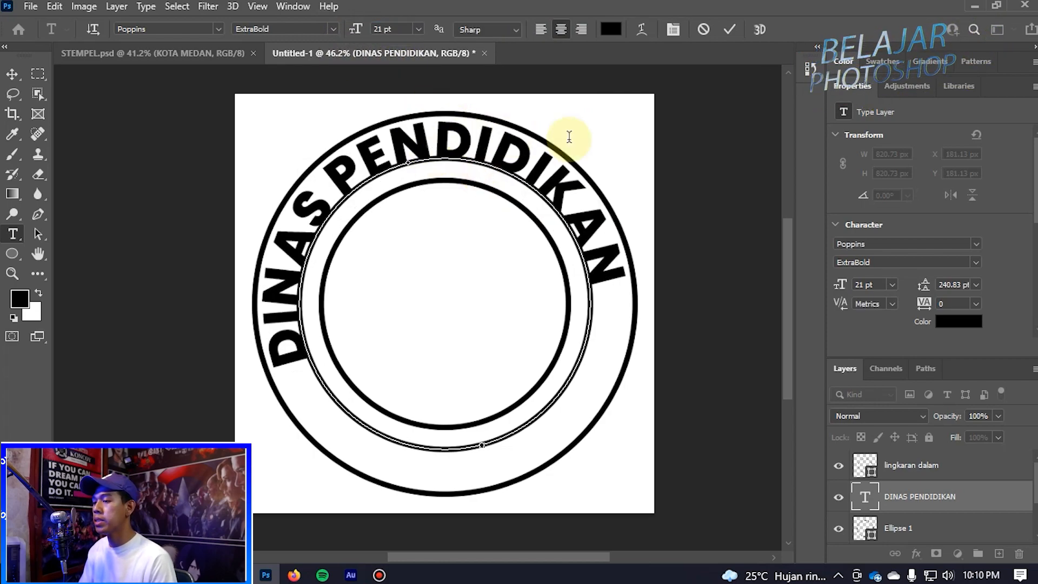
- Slide the DINAS PENDIDIKAN text clockwise along the circle with the Direct Selection tool to balance it across the top
click(11, 236)
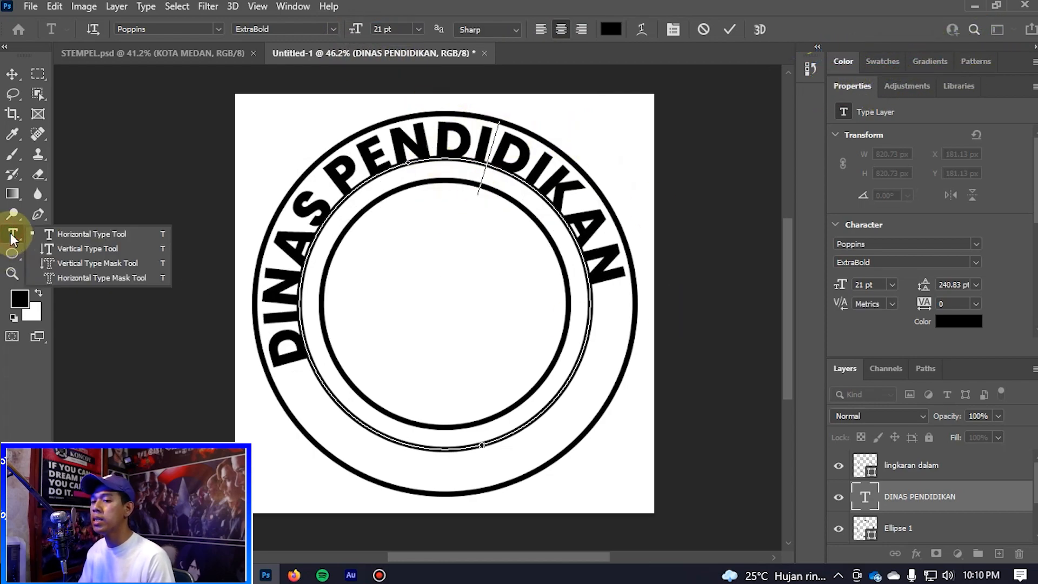
click(21, 237)
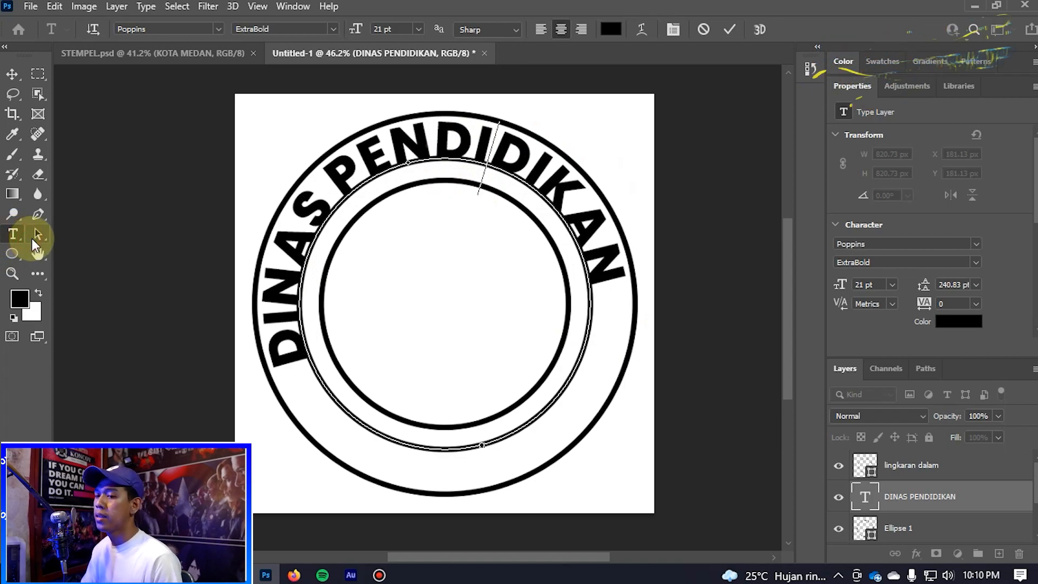
drag(34, 245, 76, 248)
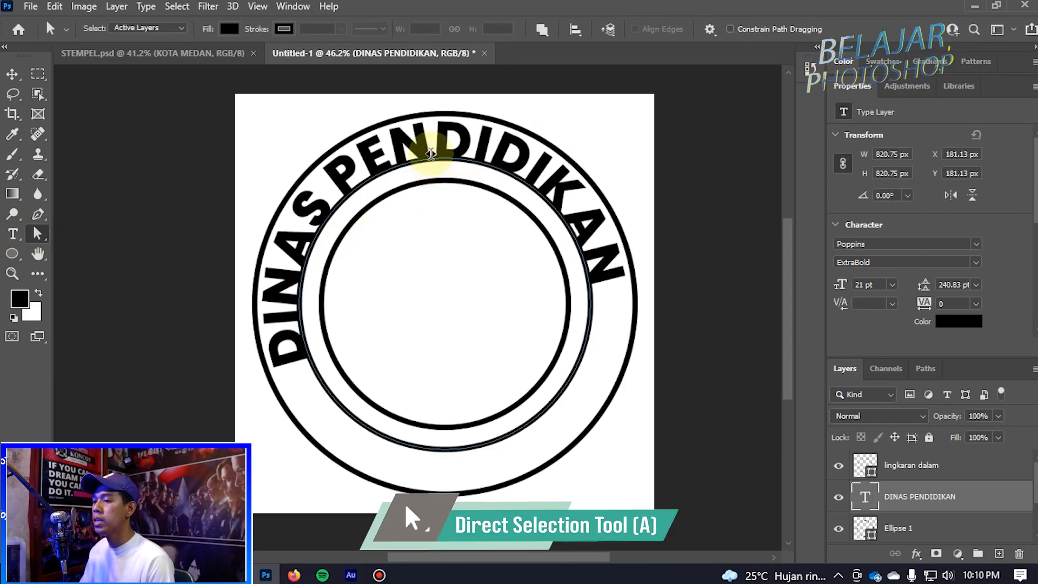
click(431, 154)
drag(484, 155, 455, 149)
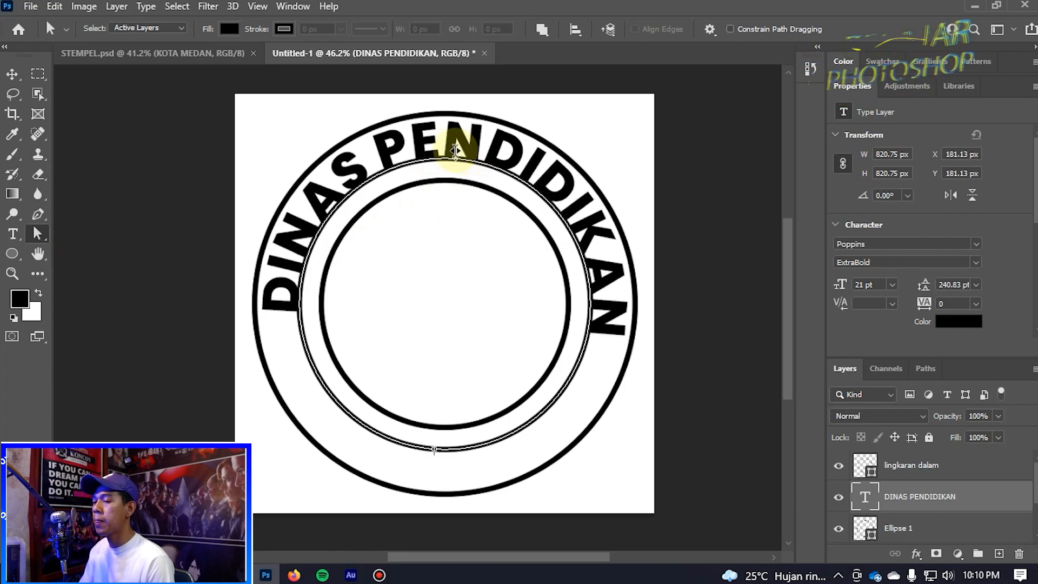
- Scale the DINAS PENDIDIKAN text and Ellipse 1 together about their centre to about 95%, and hide the Ellipse 1 layer
key(v)
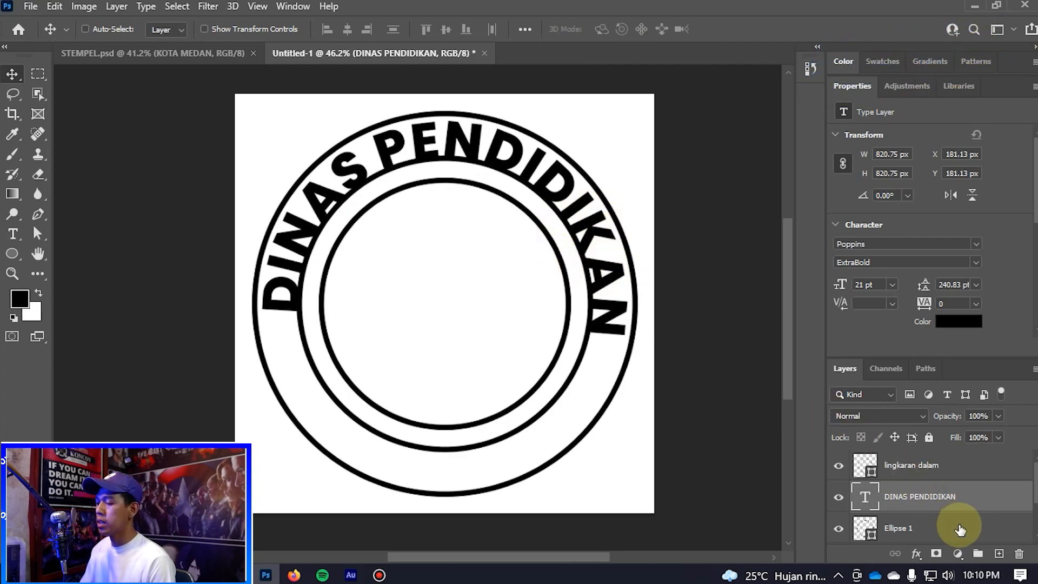
ctrl+click(922, 532)
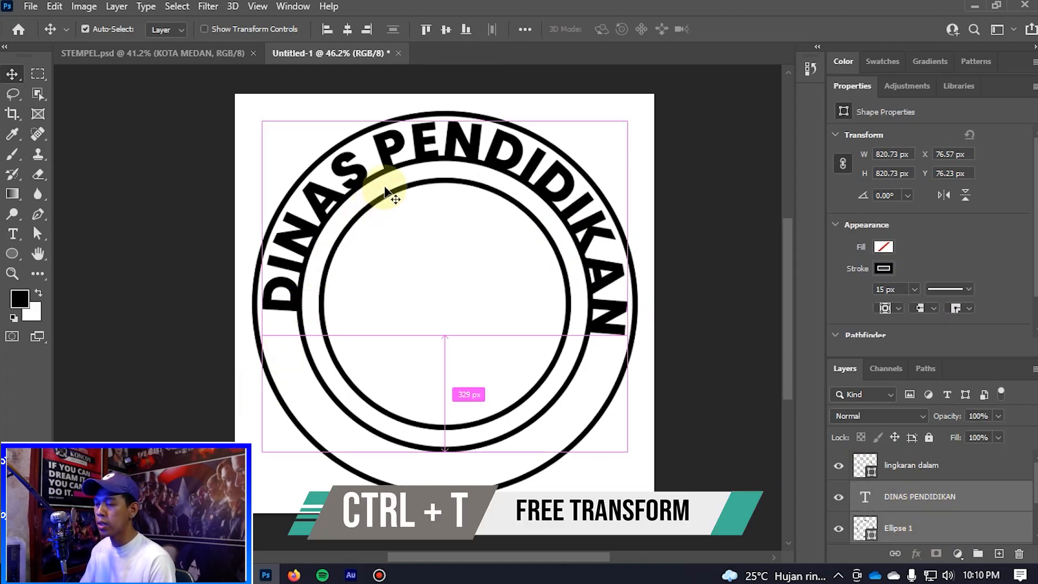
key(ctrl+t)
drag(626, 121, 616, 128)
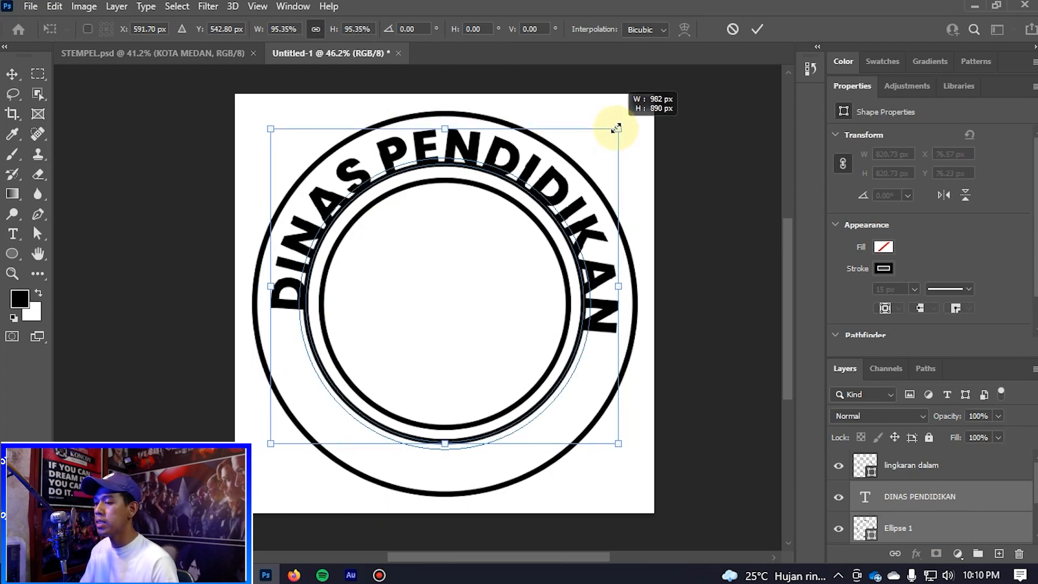
double_click(512, 258)
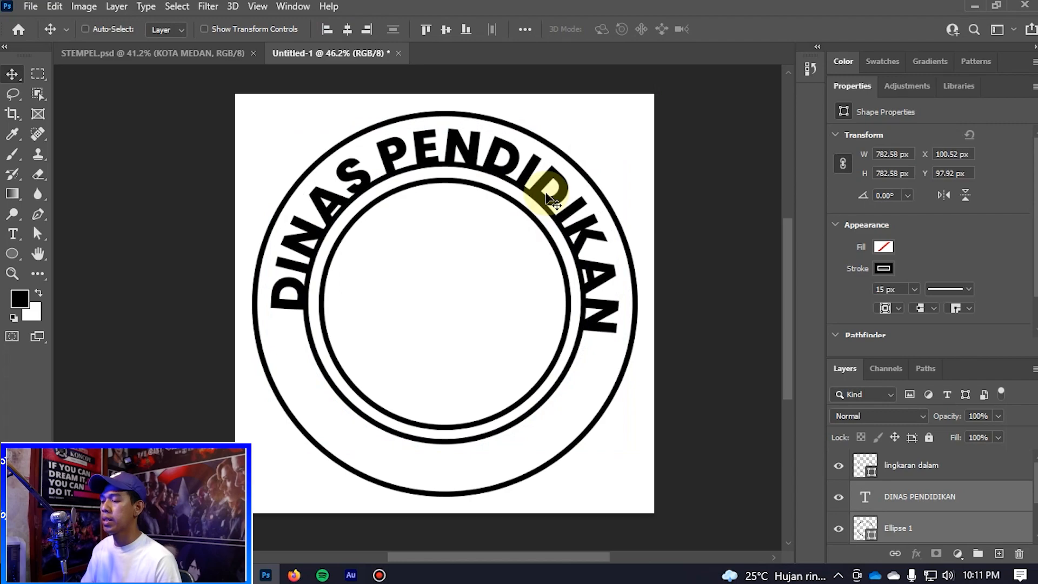
click(897, 533)
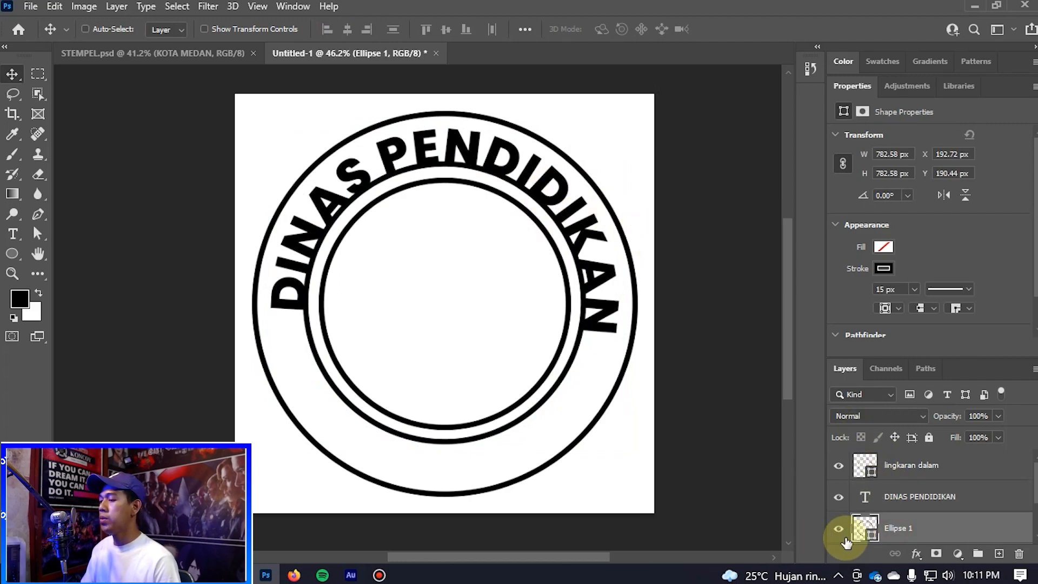
click(839, 529)
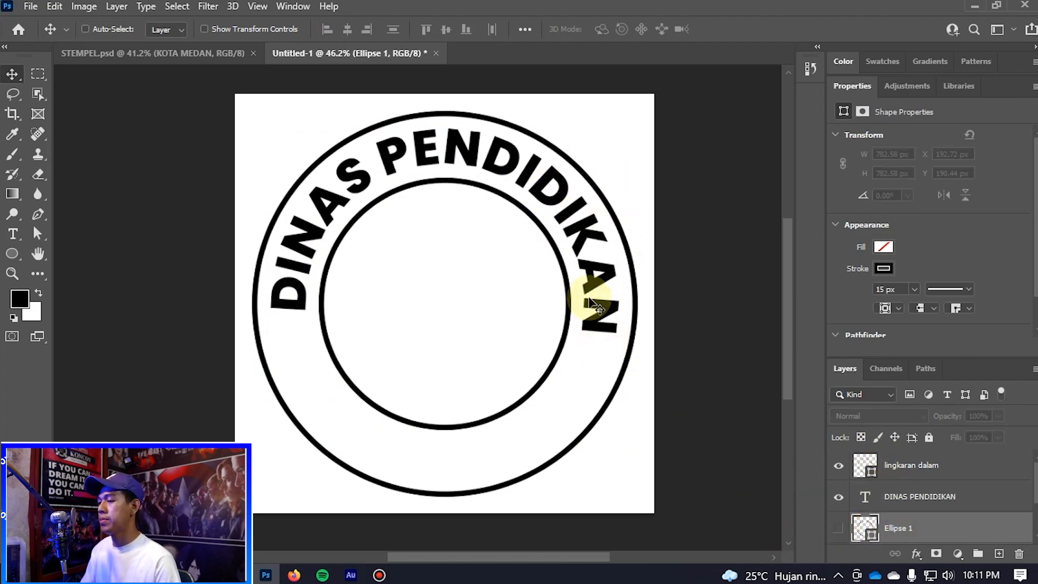
- Set the tracking of the whole DINAS PENDIDIKAN text to 100 and commit the edit
key(t)
click(597, 270)
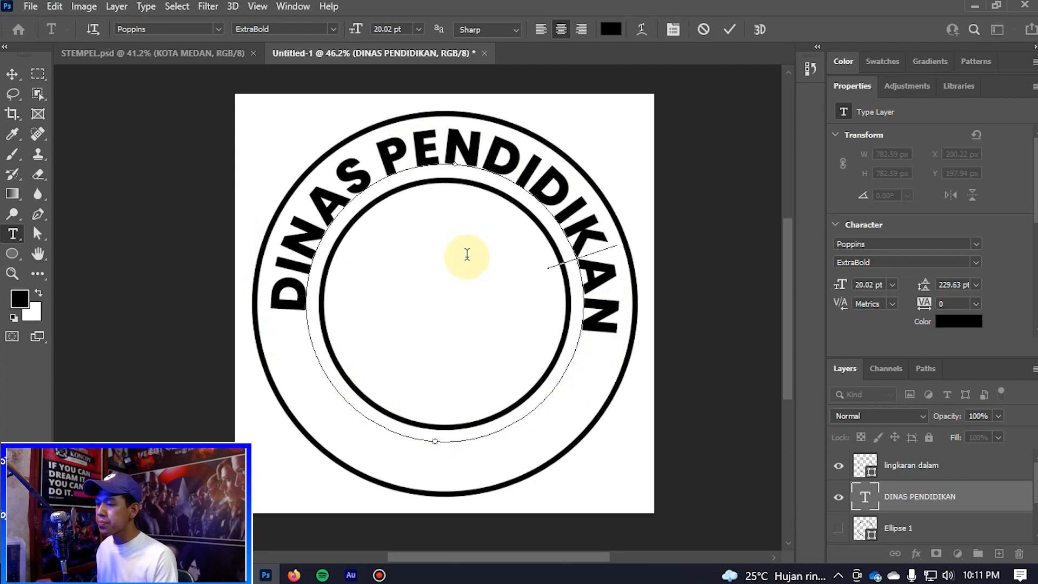
key(ctrl+a)
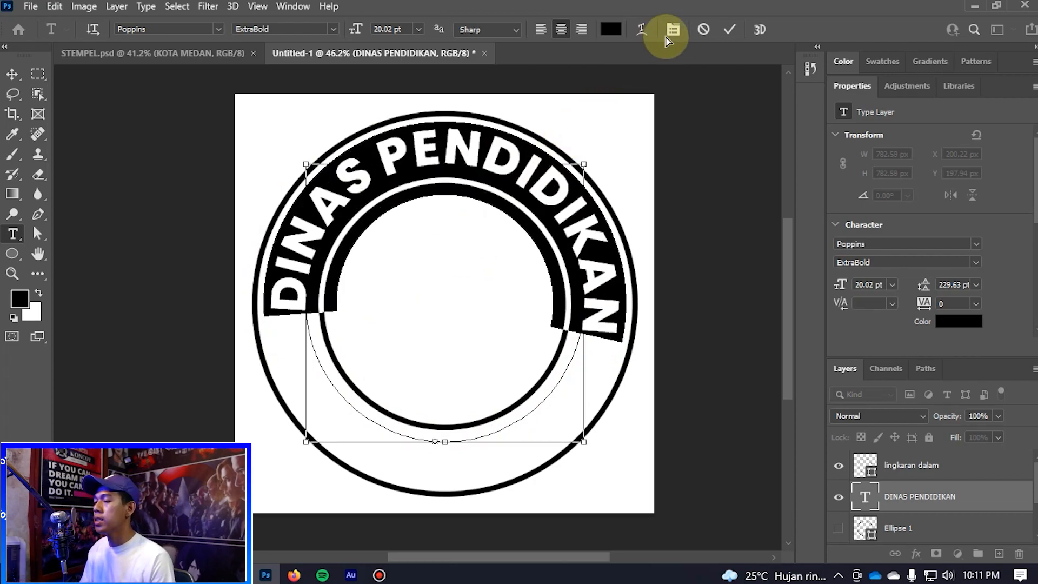
click(675, 30)
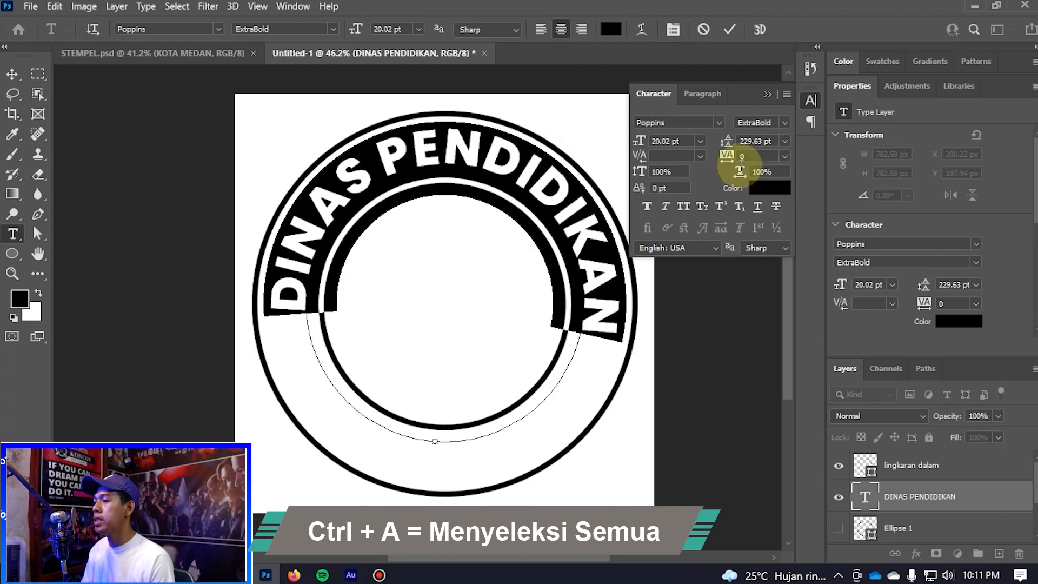
drag(727, 159, 733, 160)
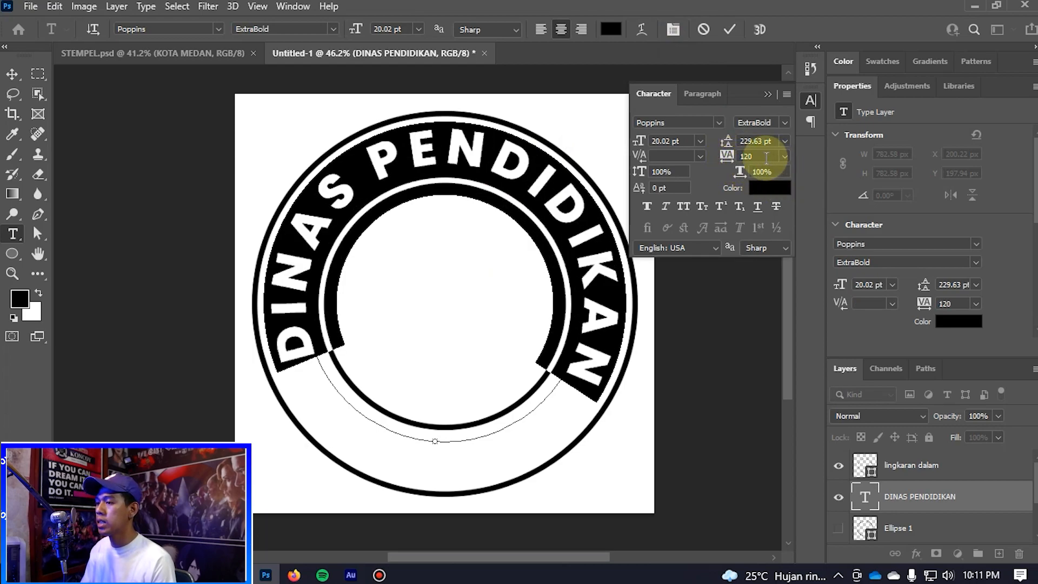
text(100)
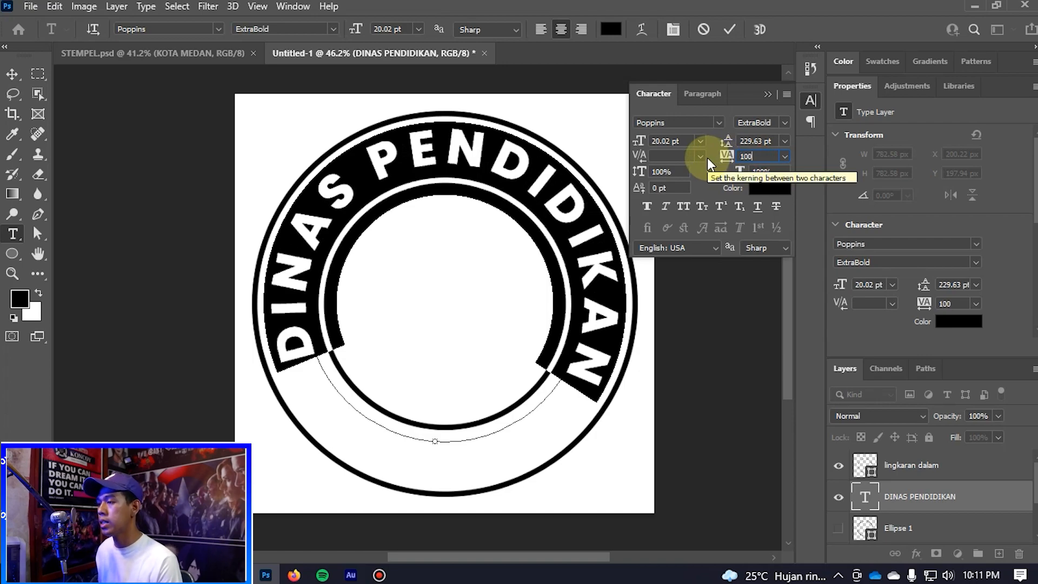
key(Return)
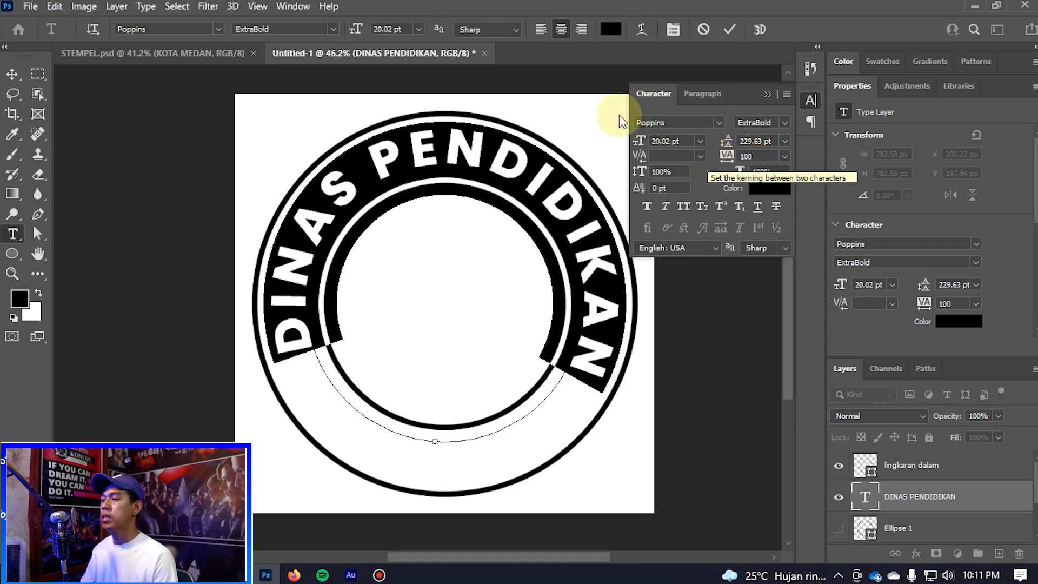
click(728, 29)
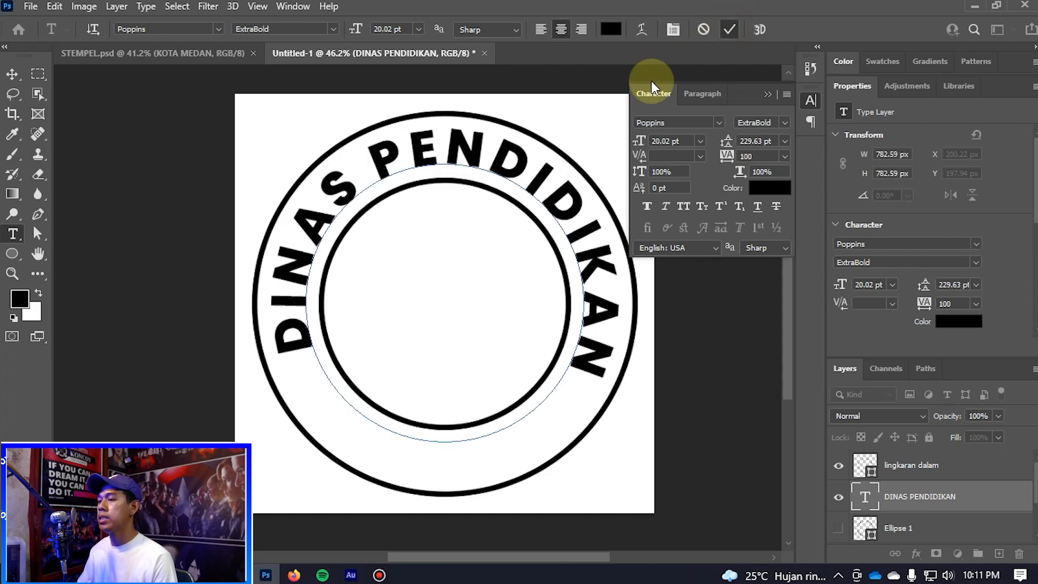
key(v)
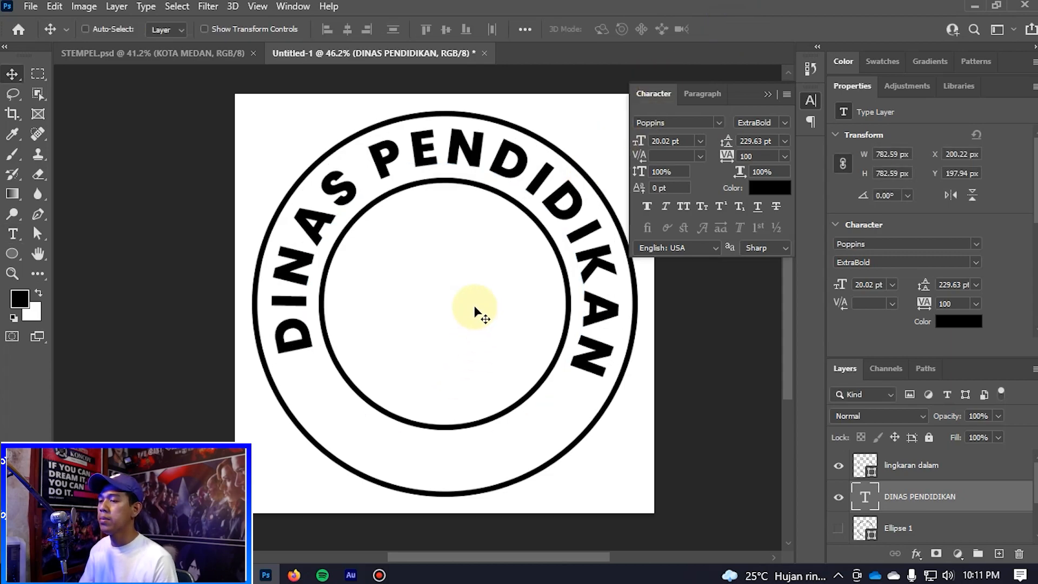
- Compare the new stamp with the STEMPEL.psd reference, examining the lower curved text, and return to the new document
scroll(471, 303, down, 3)
scroll(459, 296, up, 2)
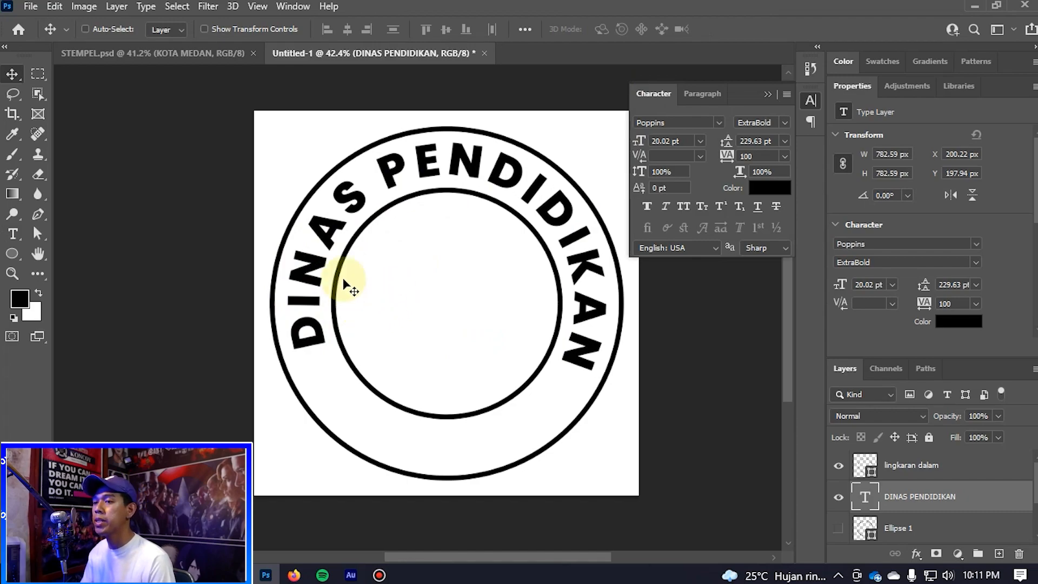
click(143, 57)
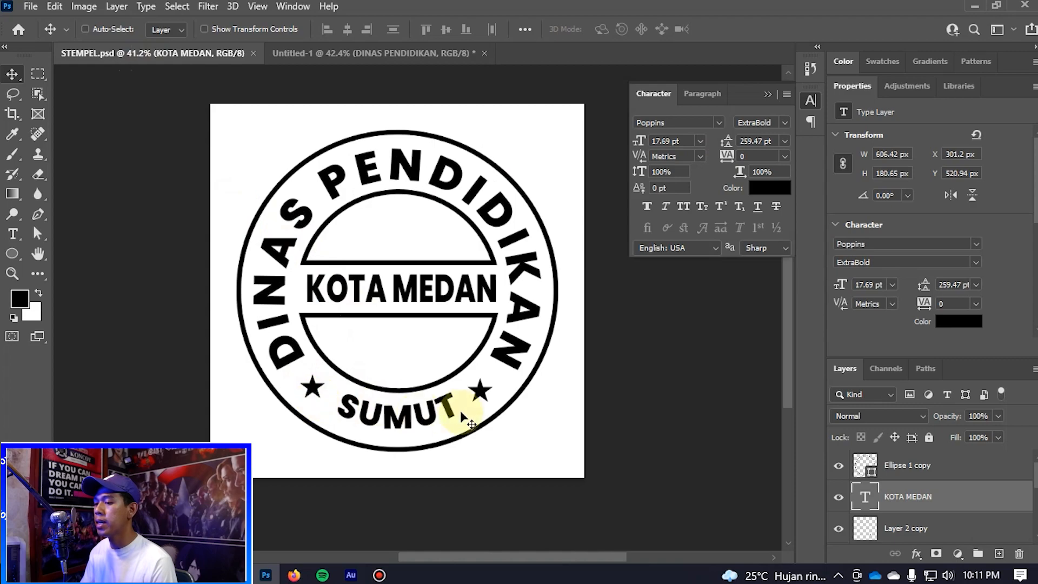
click(346, 53)
scroll(331, 410, up, 3)
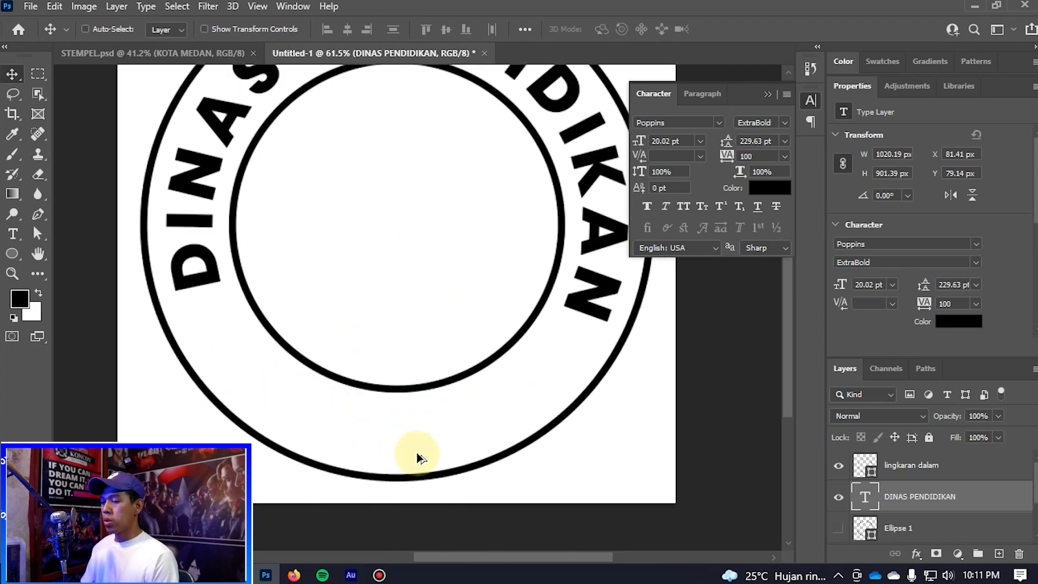
scroll(336, 443, down, 2)
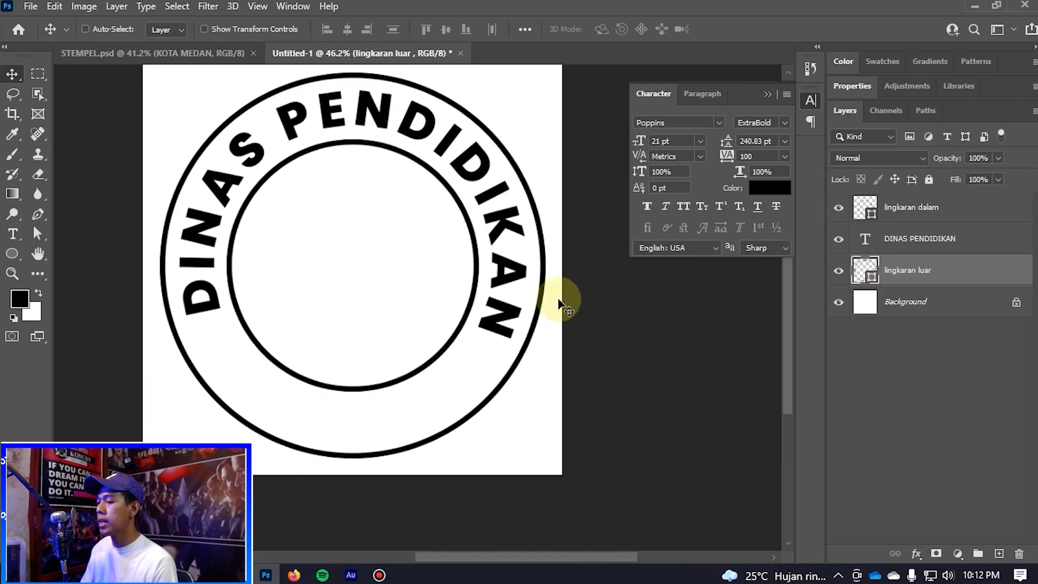
- Duplicate the lingkaran luar ring and shrink the copy about its centre to about 71%, just outside the inner ring
key(ctrl+j)
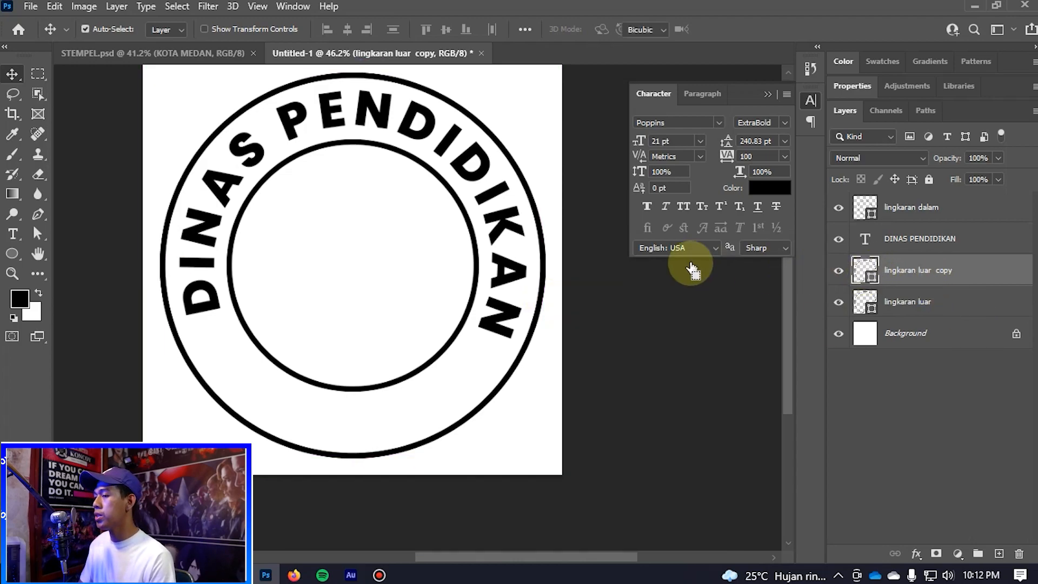
key(ctrl+t)
drag(547, 72, 480, 112)
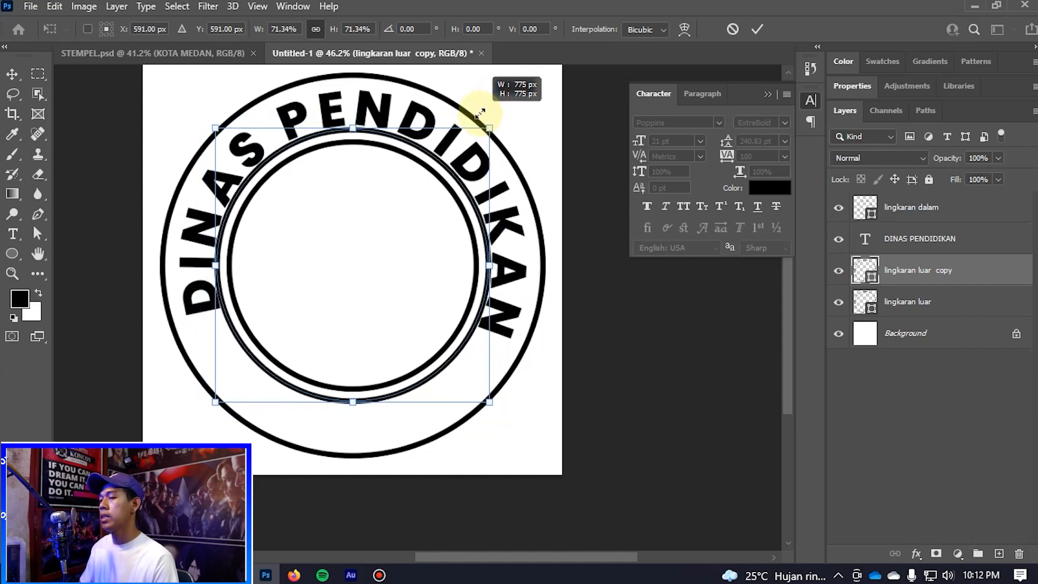
double_click(363, 271)
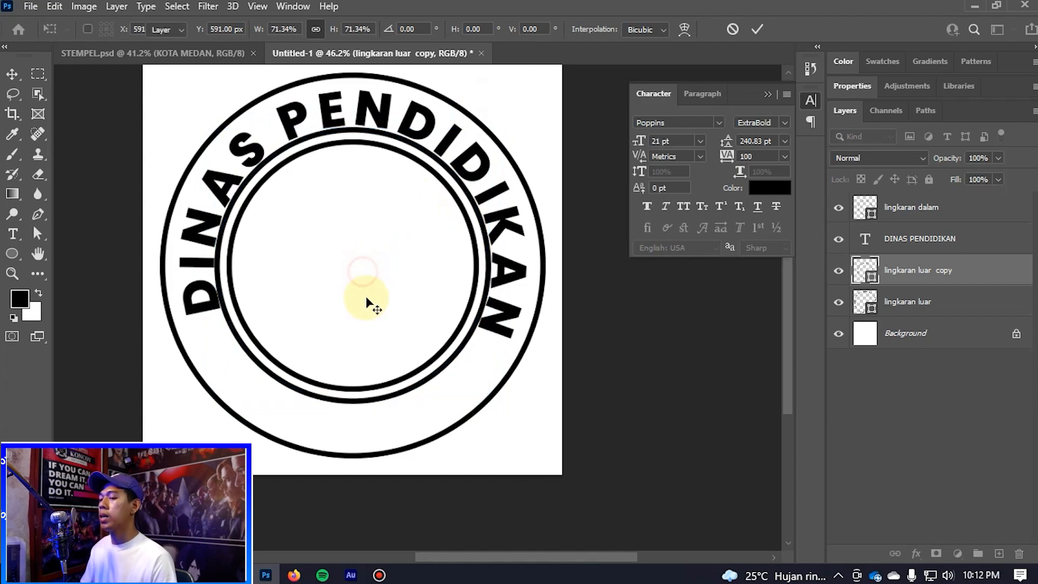
- Add the horizontal text "SUMUT" along the bottom of the copied ring's path and commit it
click(13, 233)
click(11, 243)
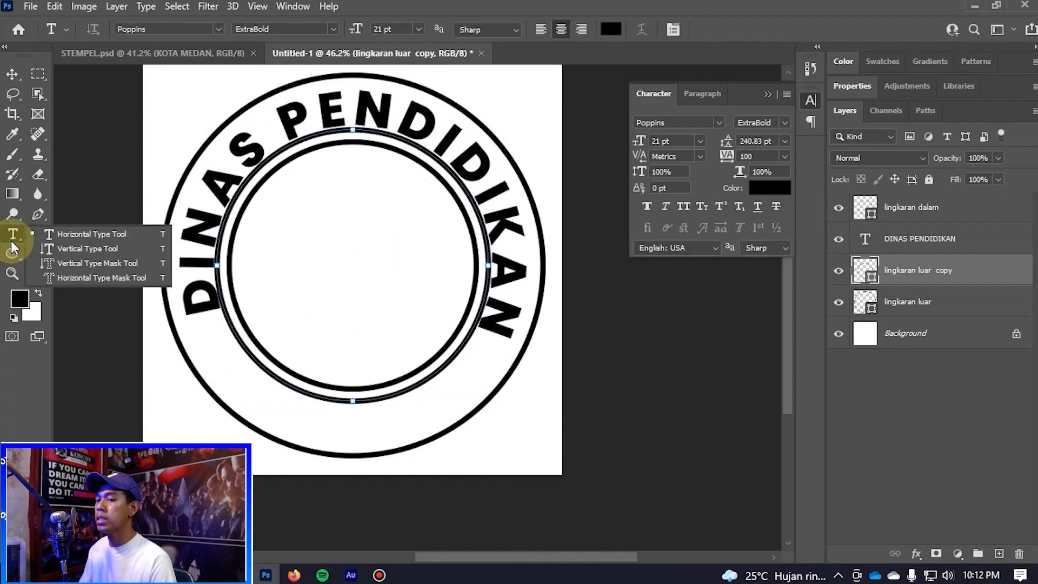
click(59, 237)
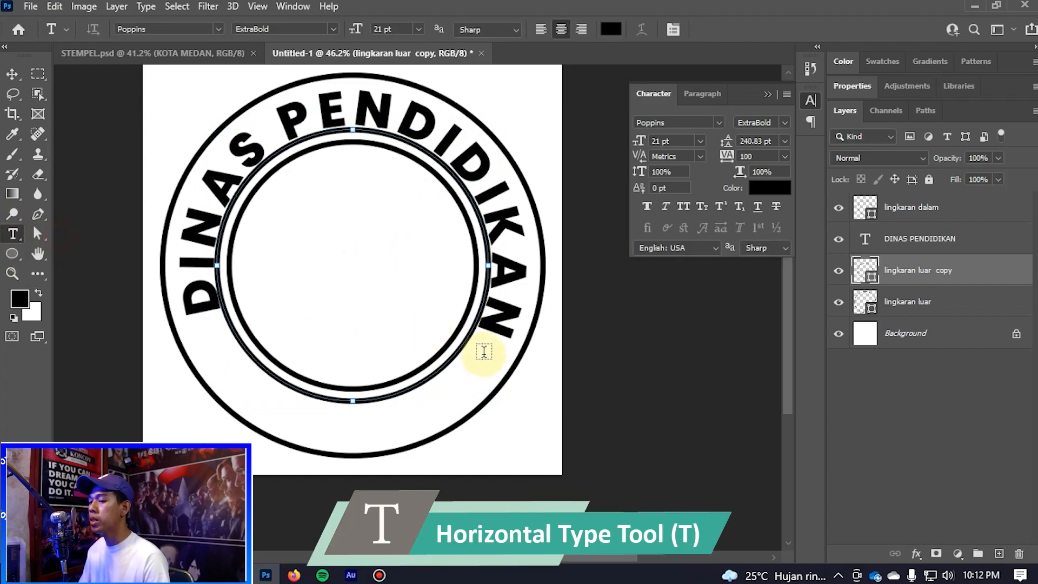
click(338, 402)
text(SER)
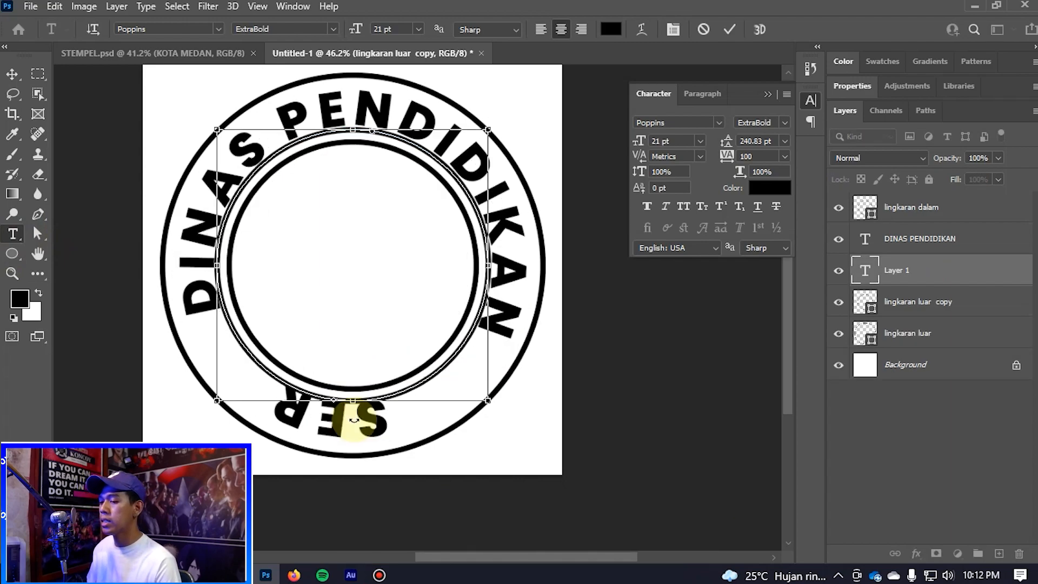
key(Left)
key(Right)
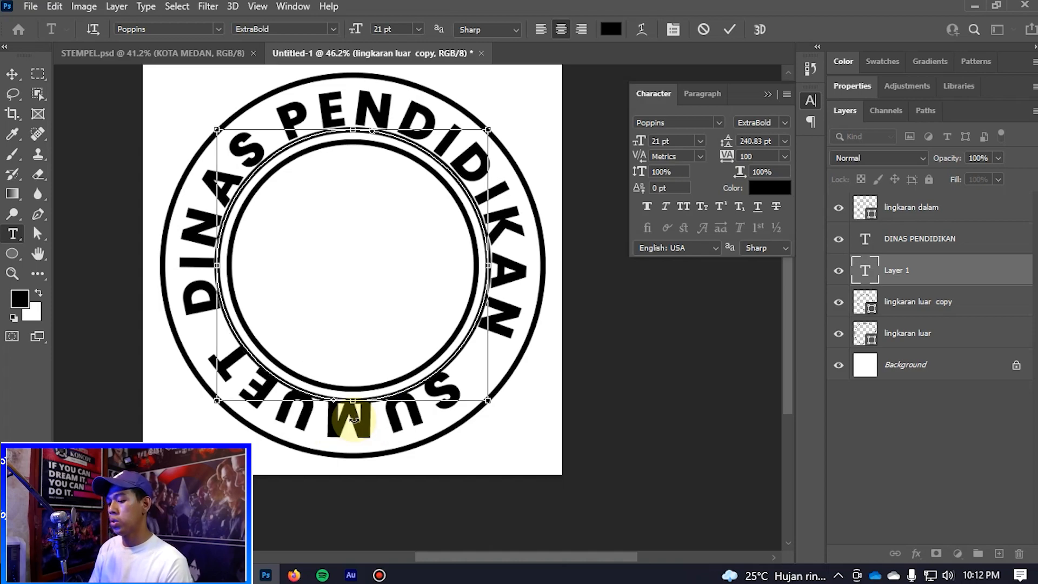
key(ctrl+a)
click(354, 416)
key(ctrl+a)
text(SU)
text(UT)
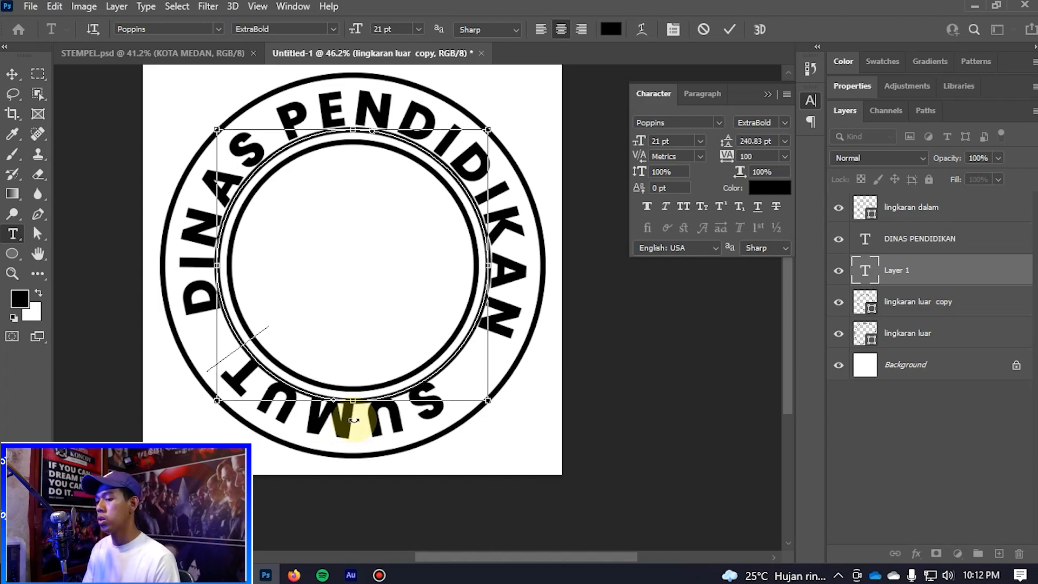
click(355, 420)
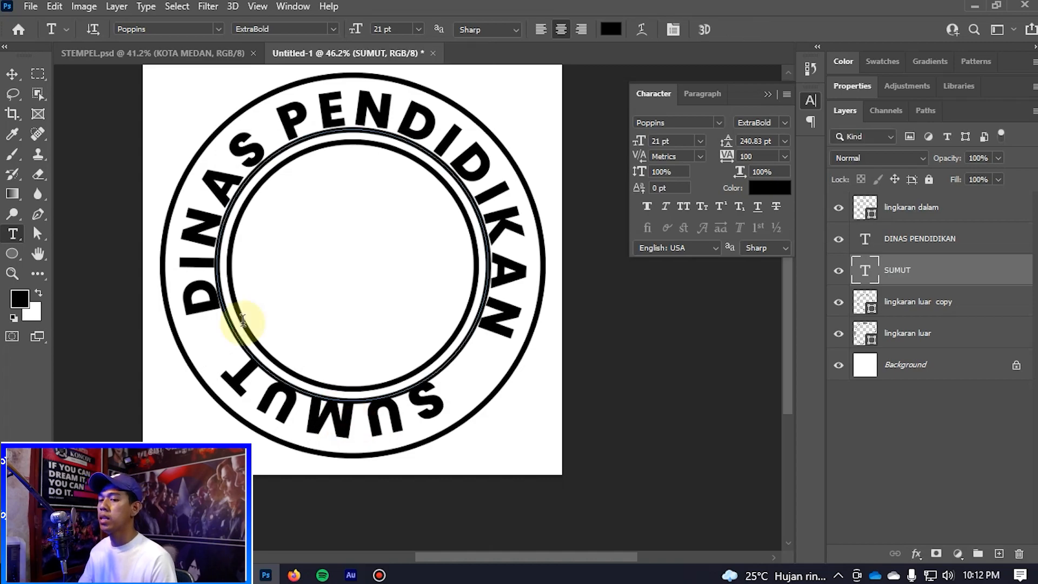
- Flip the SUMUT text to the inside of its circular path with the Direct Selection tool so it reads upright at the bottom
click(36, 234)
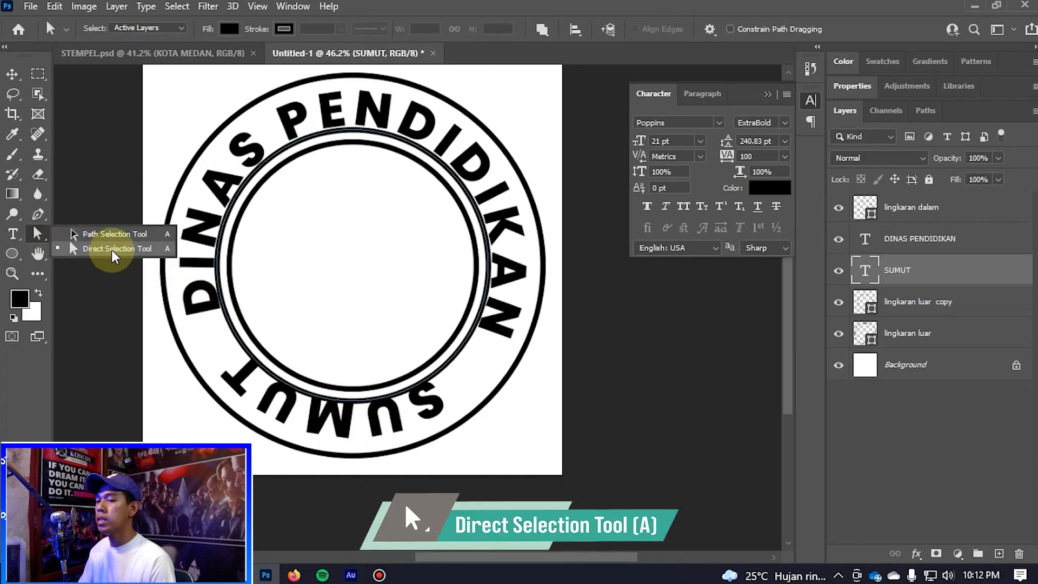
click(90, 247)
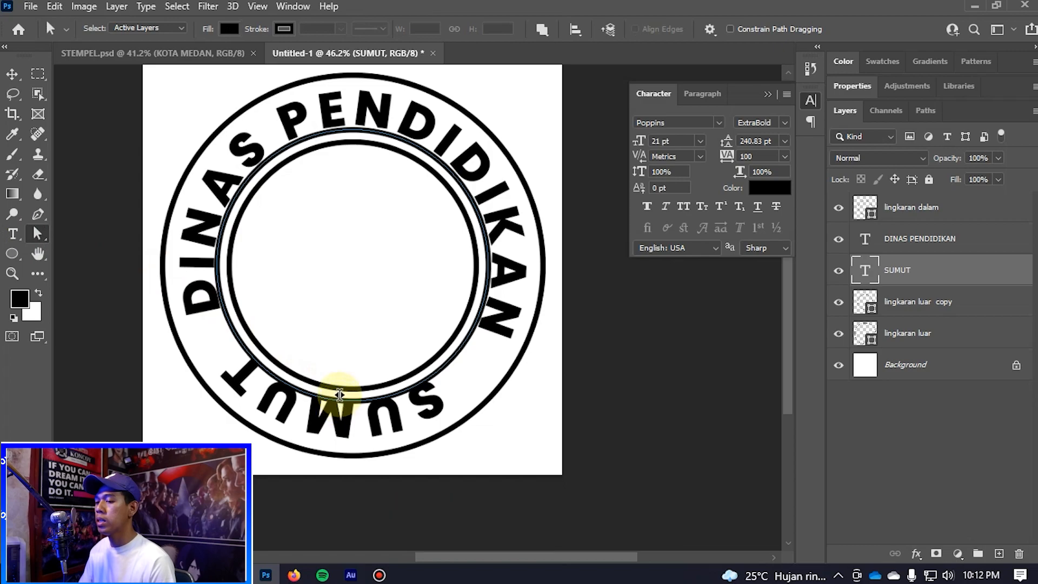
drag(340, 395, 350, 323)
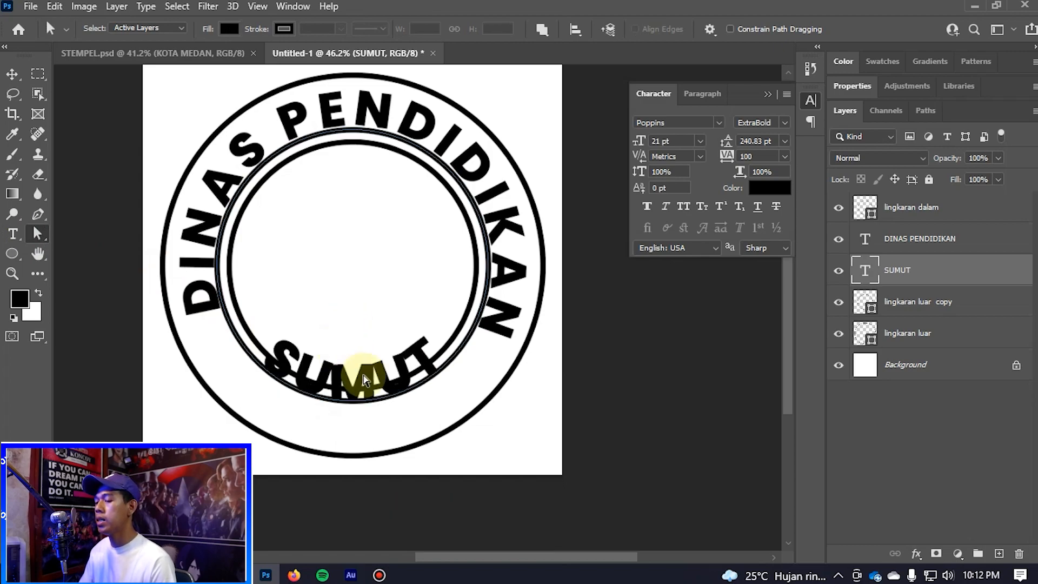
- Scale the SUMUT text and the lingkaran luar copy ring together about their centre to about 128%
key(v)
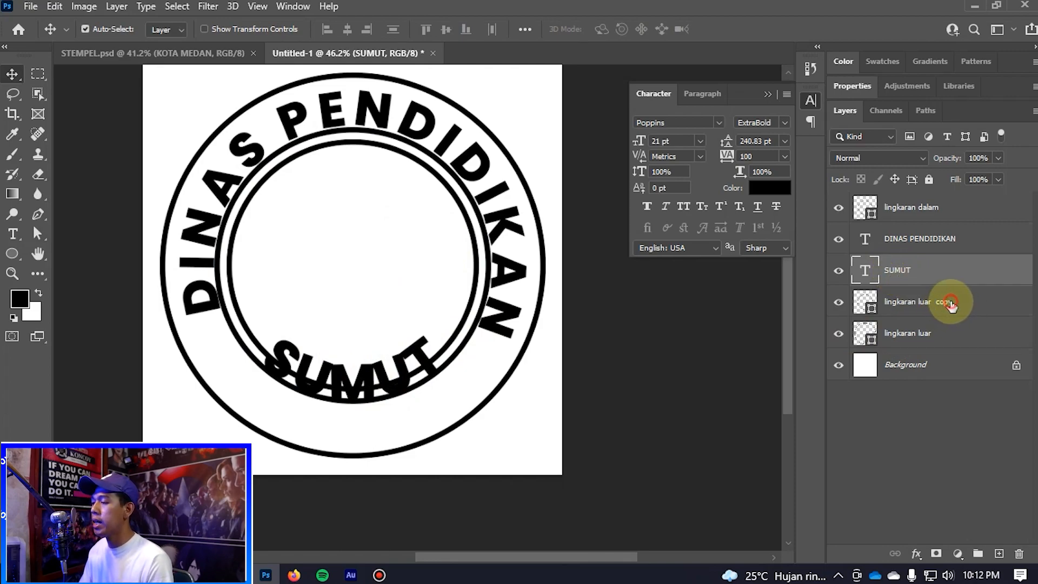
click(951, 305)
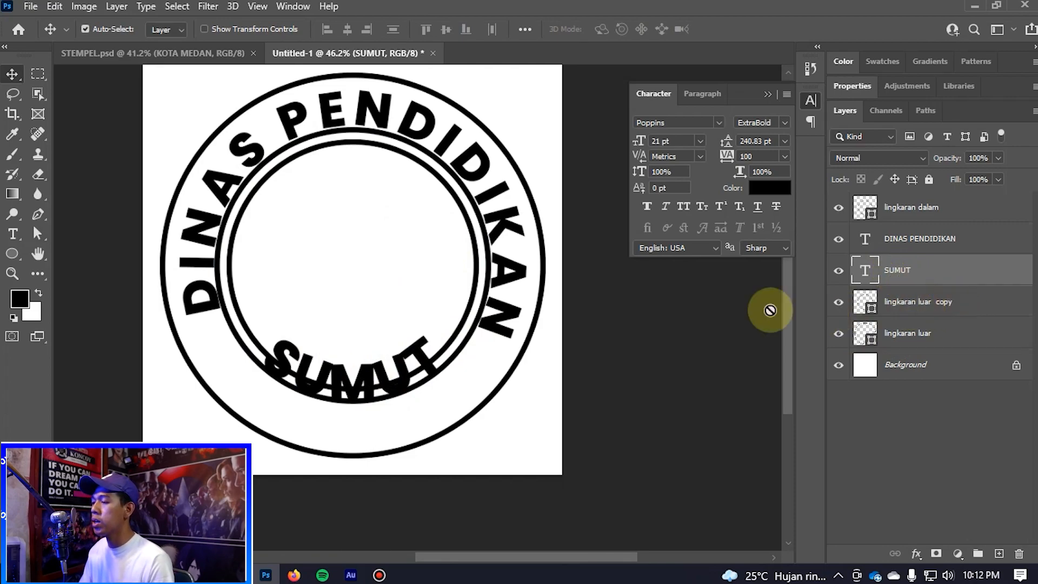
ctrl+click(908, 272)
key(ctrl+t)
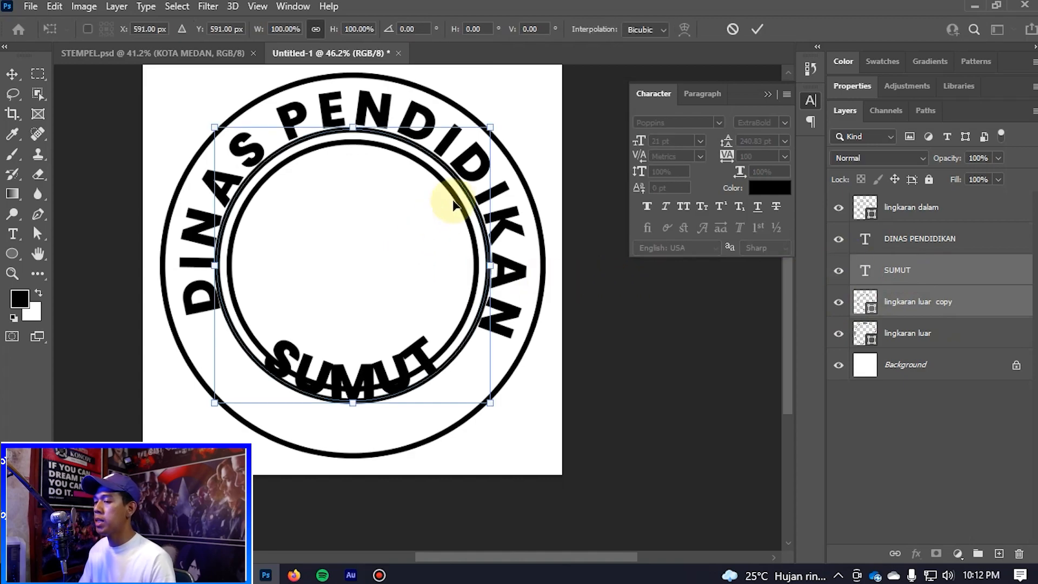
drag(490, 127, 515, 80)
scroll(348, 364, up, 1)
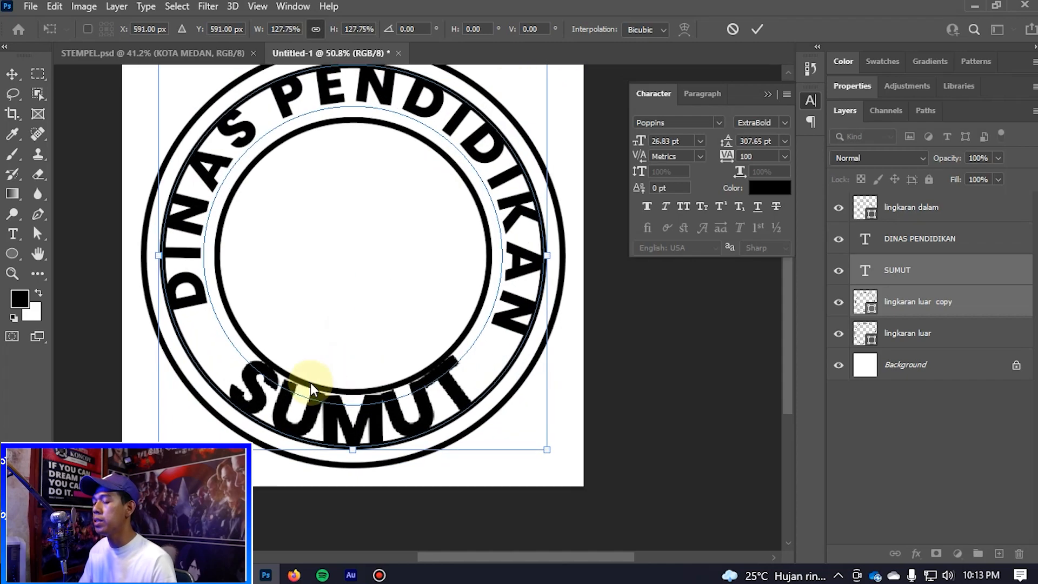
key(Return)
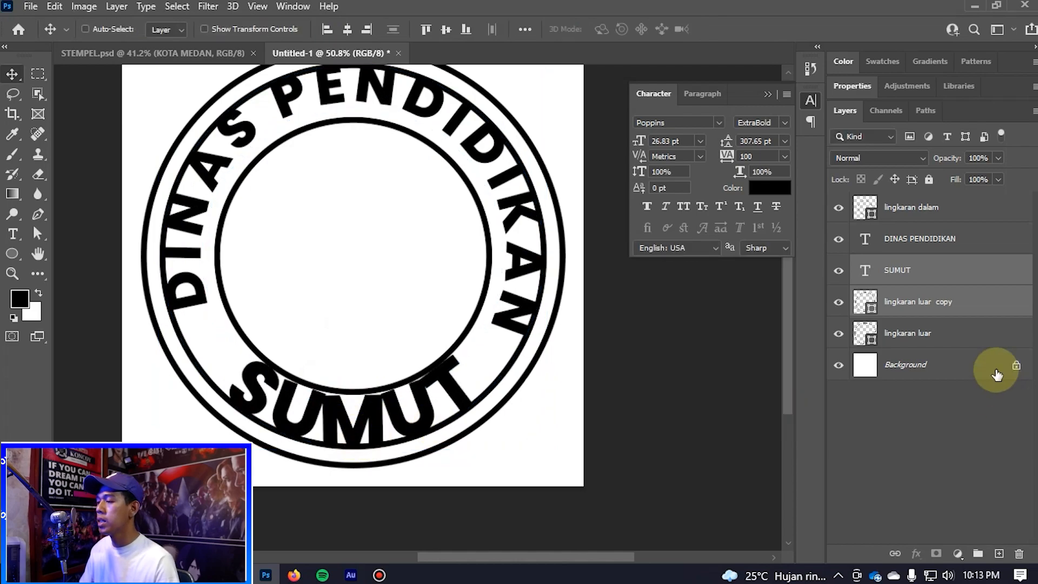
- Set the font size of the curved SUMUT text to 21 pt
double_click(867, 271)
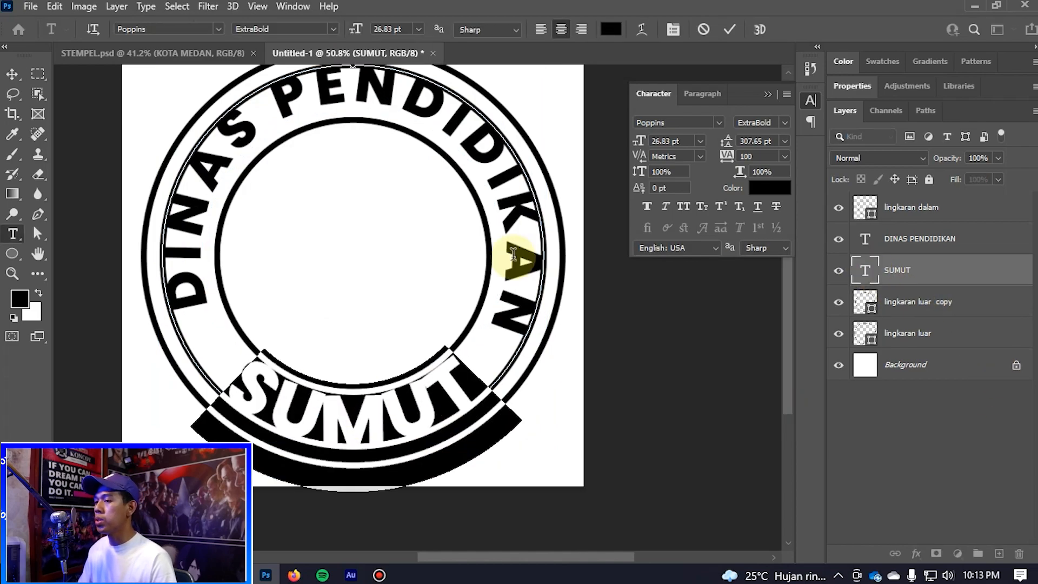
click(398, 28)
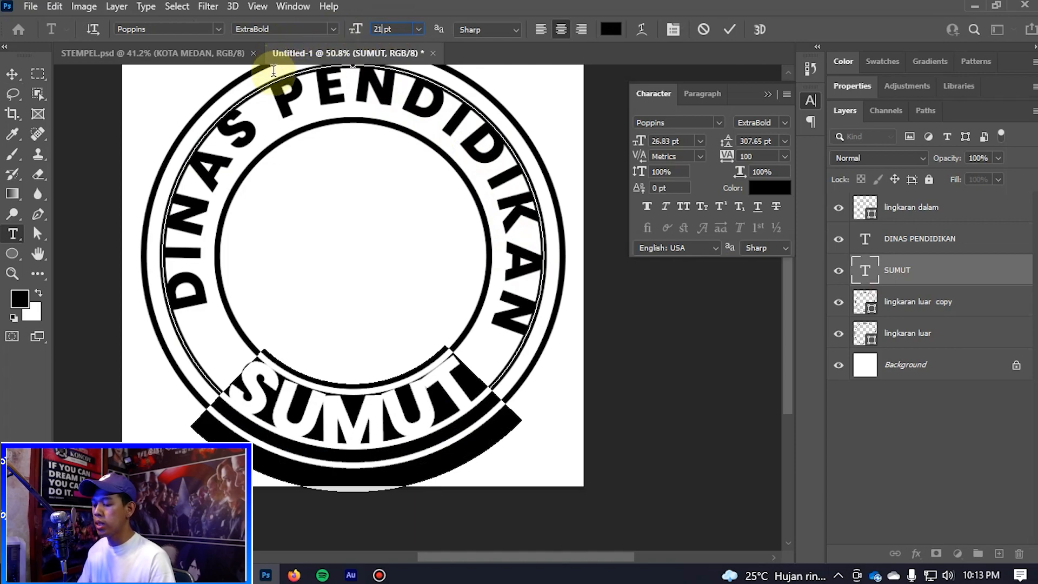
text(21)
key(Return)
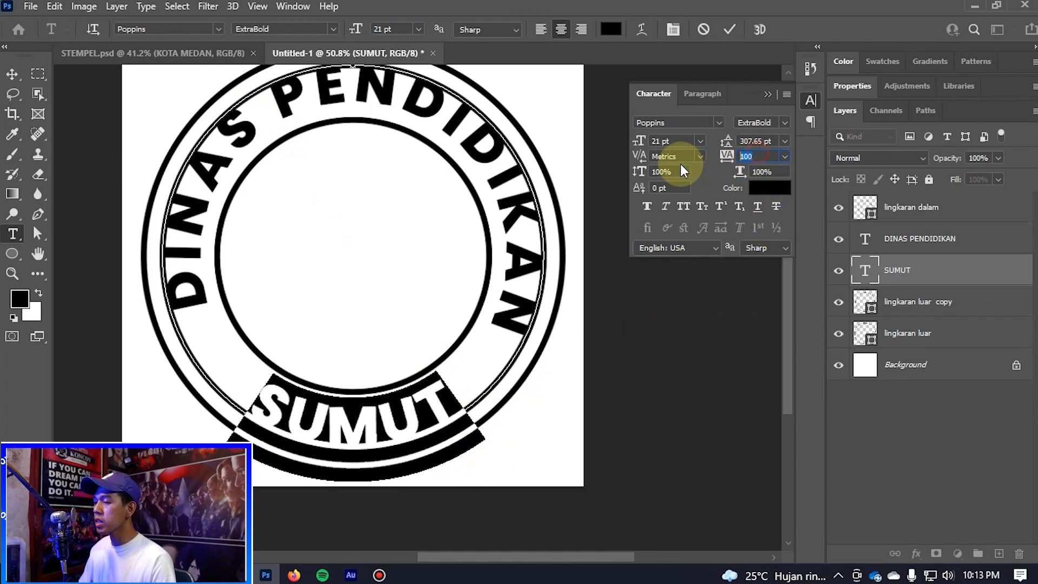
- Widen the tracking of the SUMUT text to 200 and commit the text edit
click(752, 156)
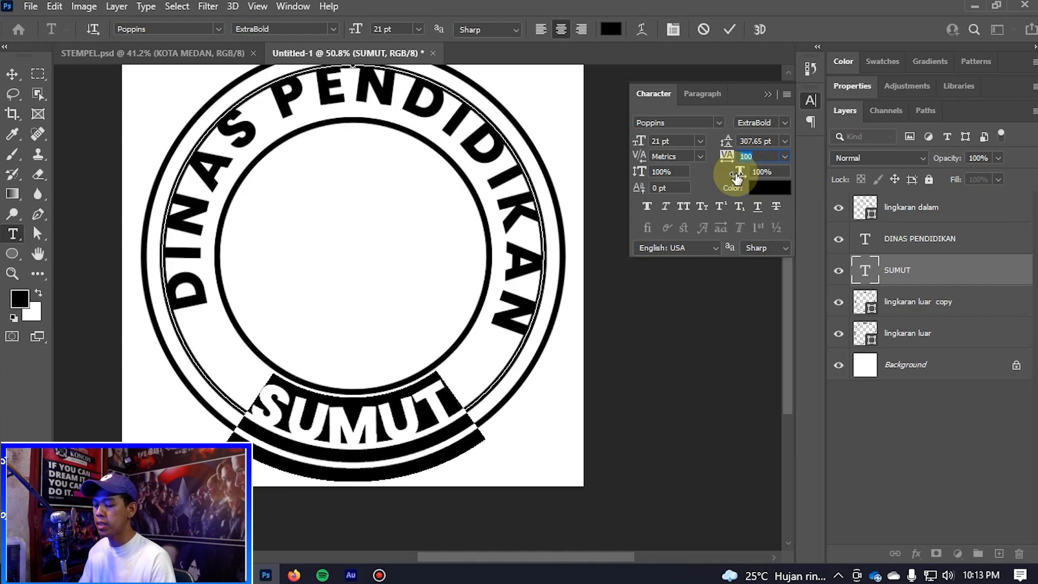
text(120)
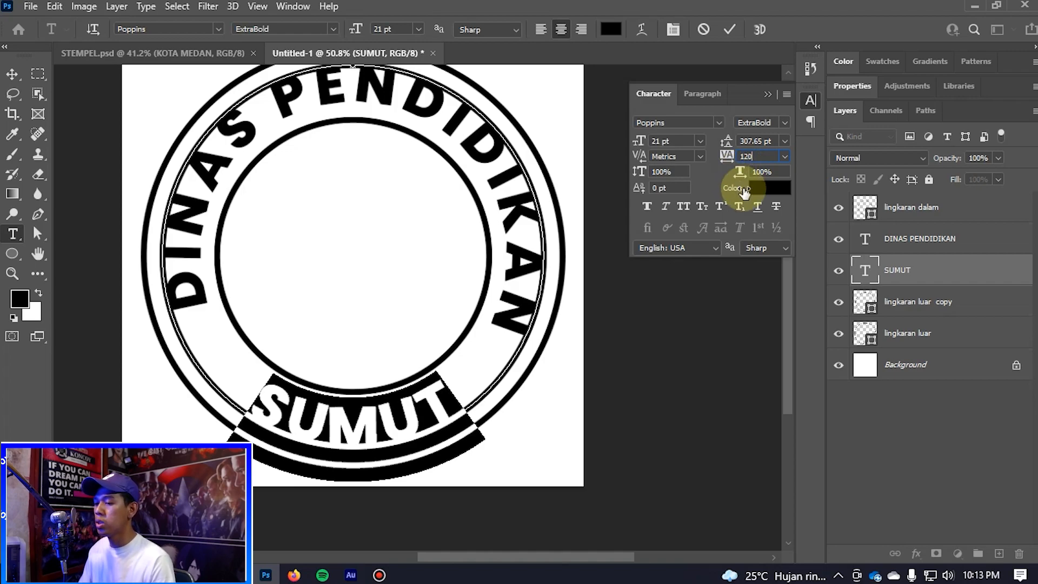
key(Return)
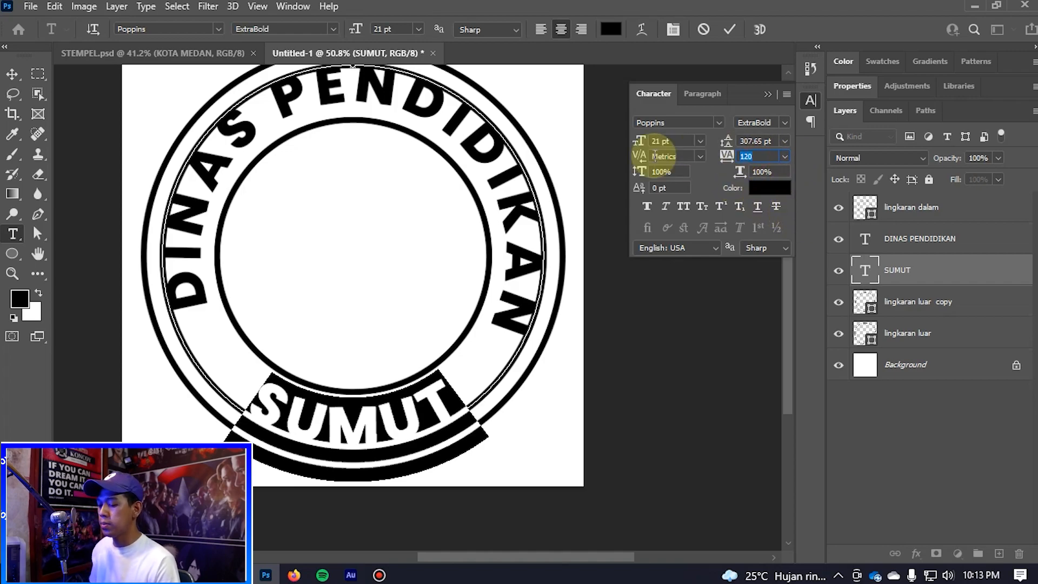
text(200)
key(Return)
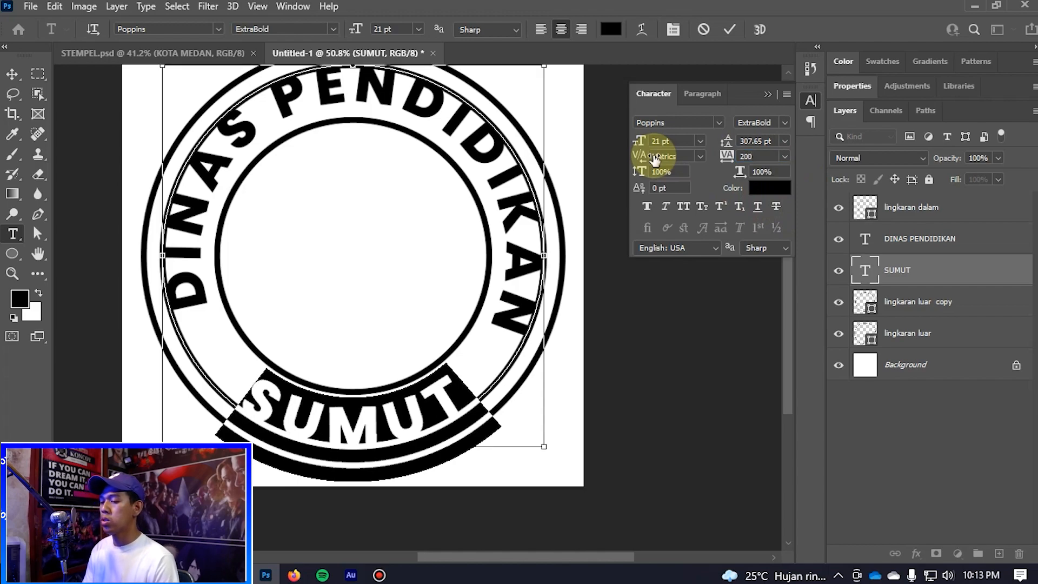
key(ctrl+Return)
key(v)
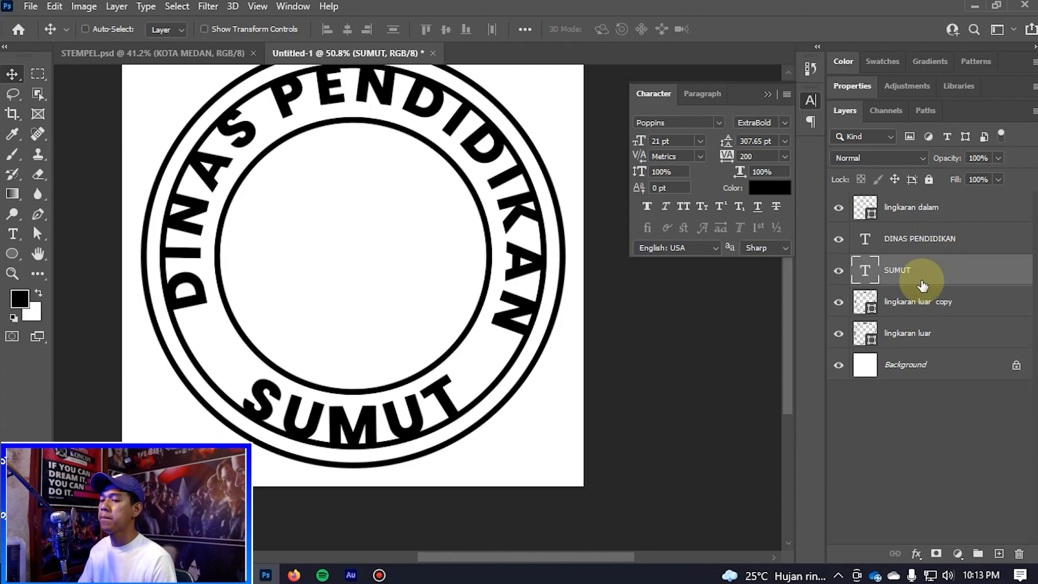
scroll(313, 327, down, 1)
scroll(244, 362, up, 3)
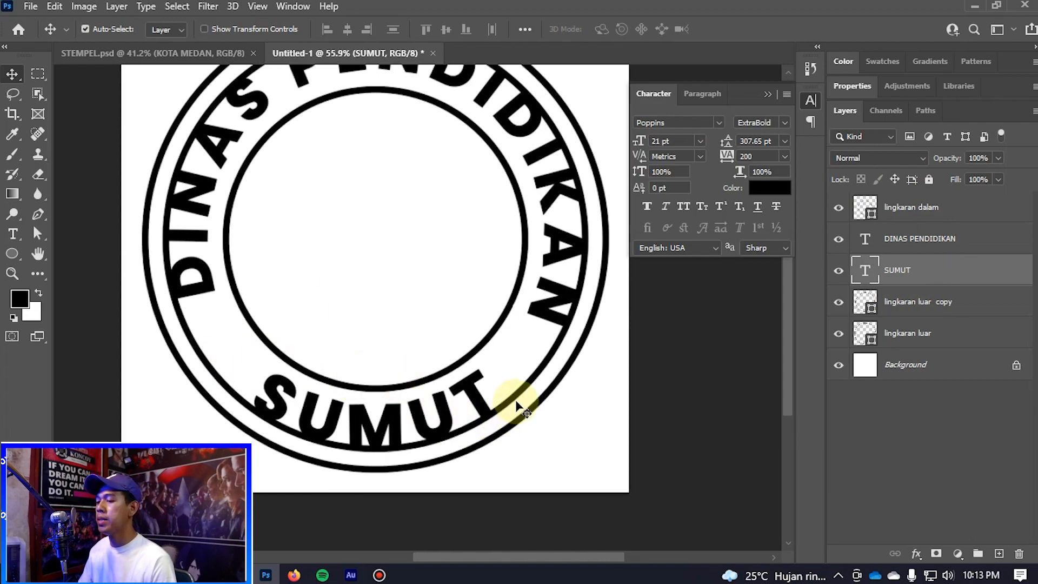
drag(514, 400, 498, 361)
key(ctrl+z)
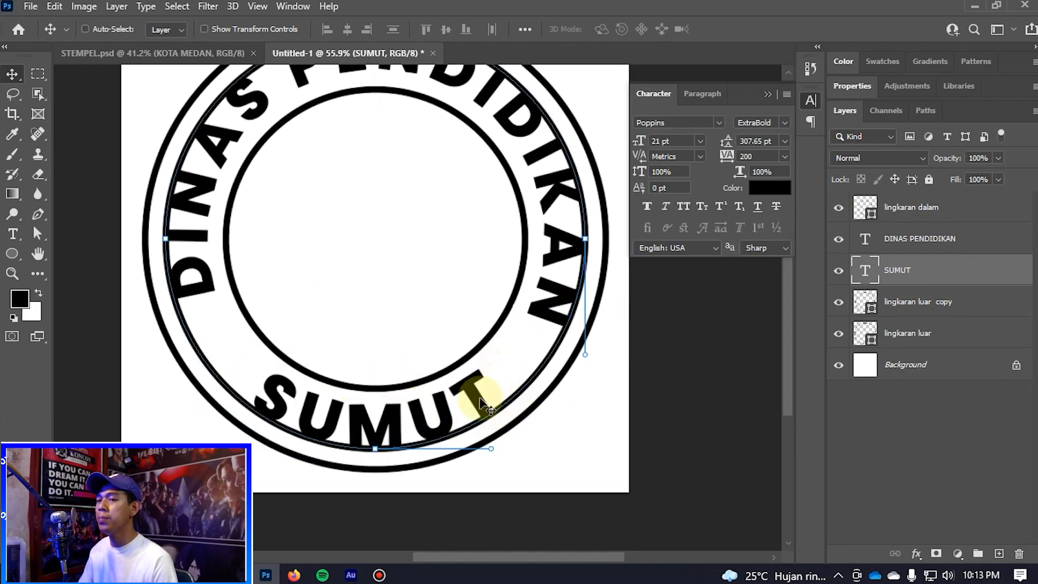
key(t)
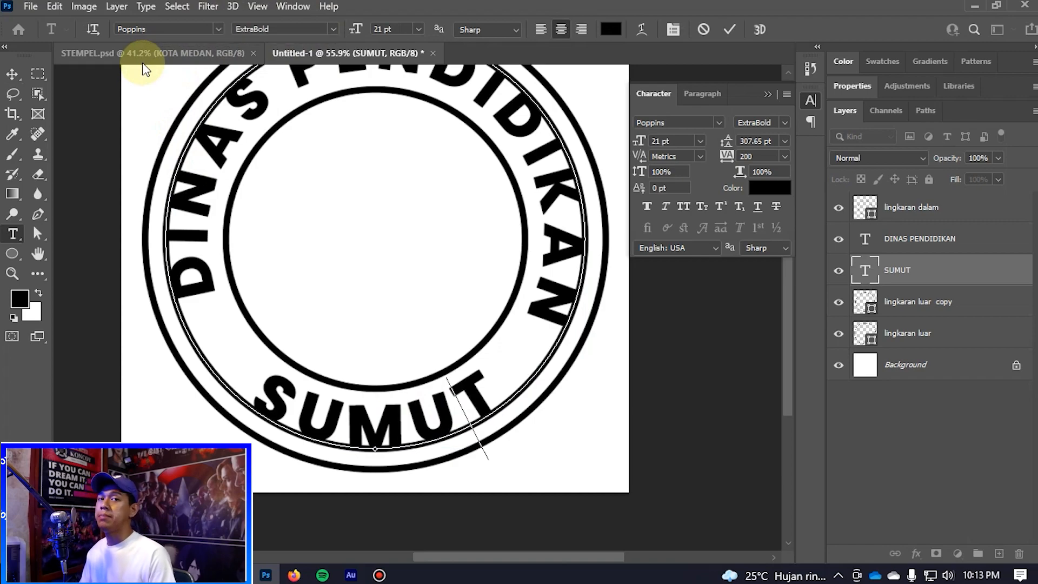
mouse_move(334, 3)
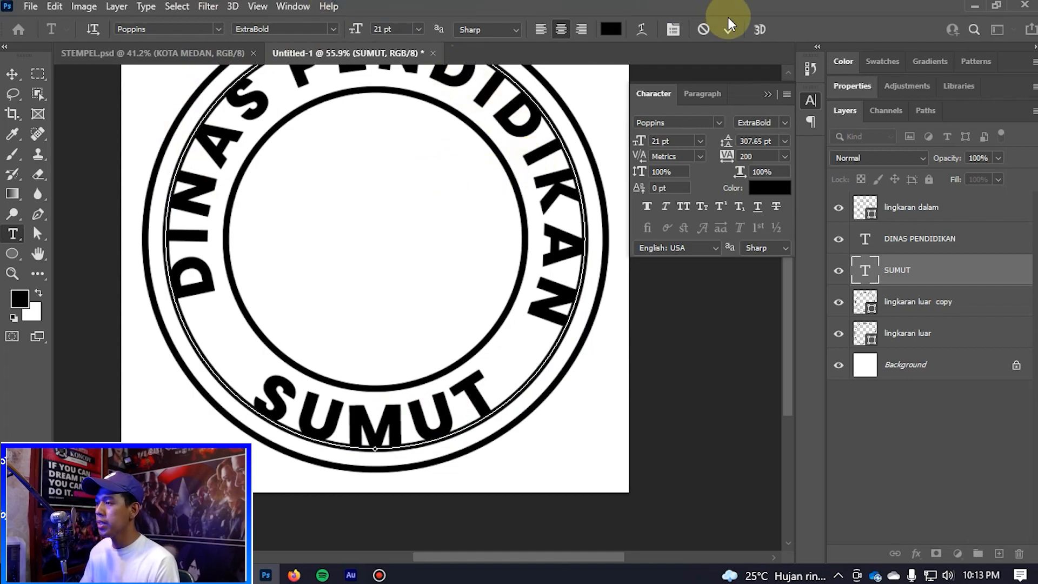
key(v)
drag(538, 373, 547, 406)
key(ctrl+z)
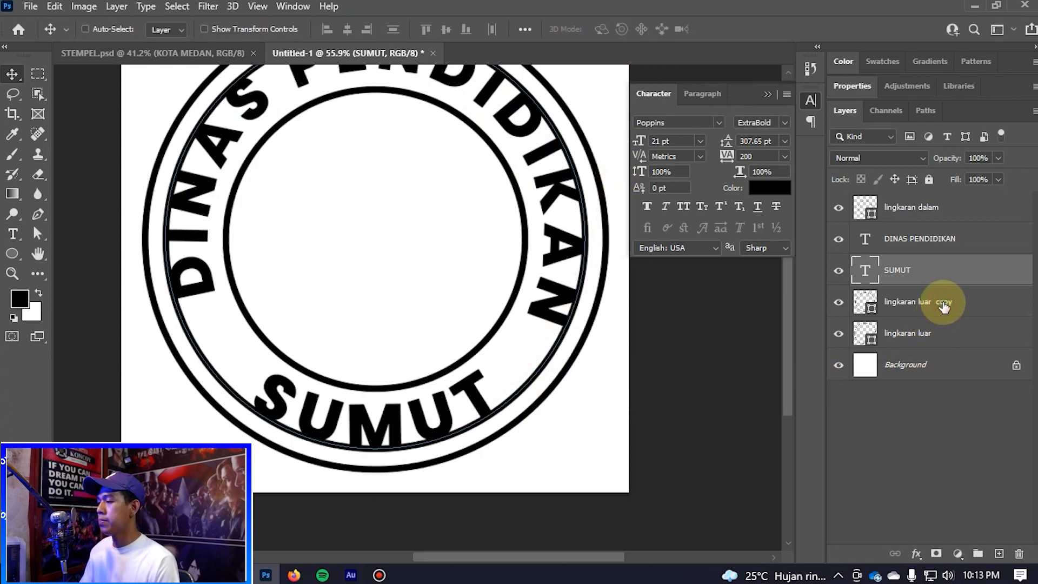
- Delete the lingkaran luar copy ring that runs along the baseline of the curved texts
click(943, 306)
drag(550, 389, 546, 371)
key(ctrl+z)
key(Delete)
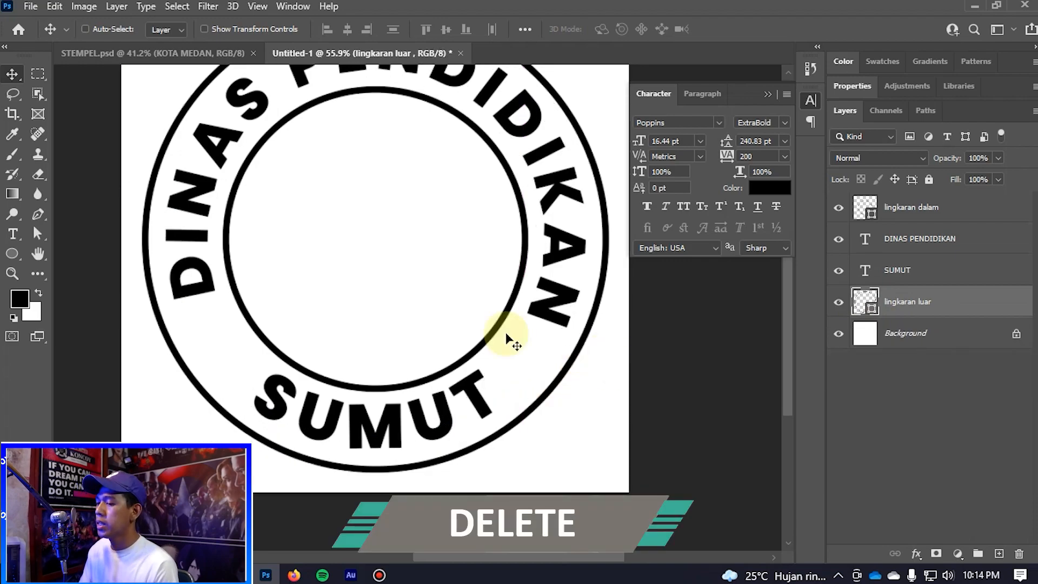
- Compare the new stamp with the finished reference design in STEMPEL.psd
scroll(508, 339, down, 5)
scroll(510, 380, up, 4)
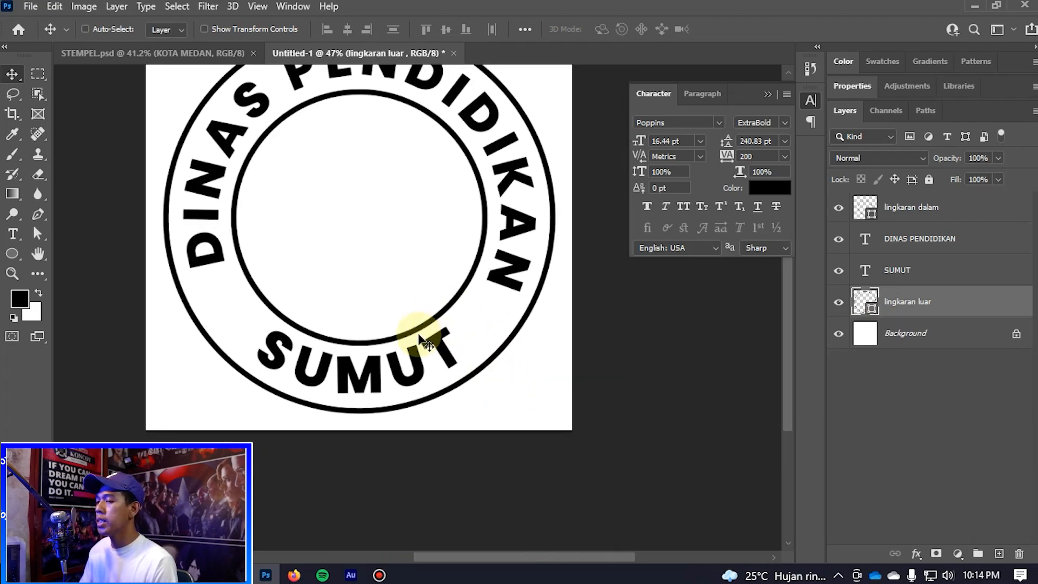
click(174, 53)
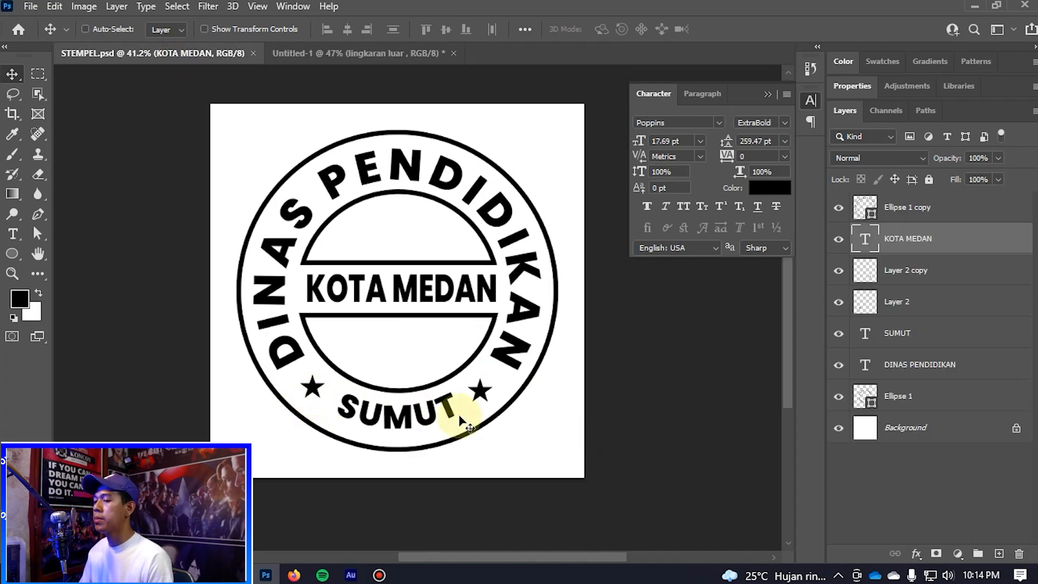
click(364, 48)
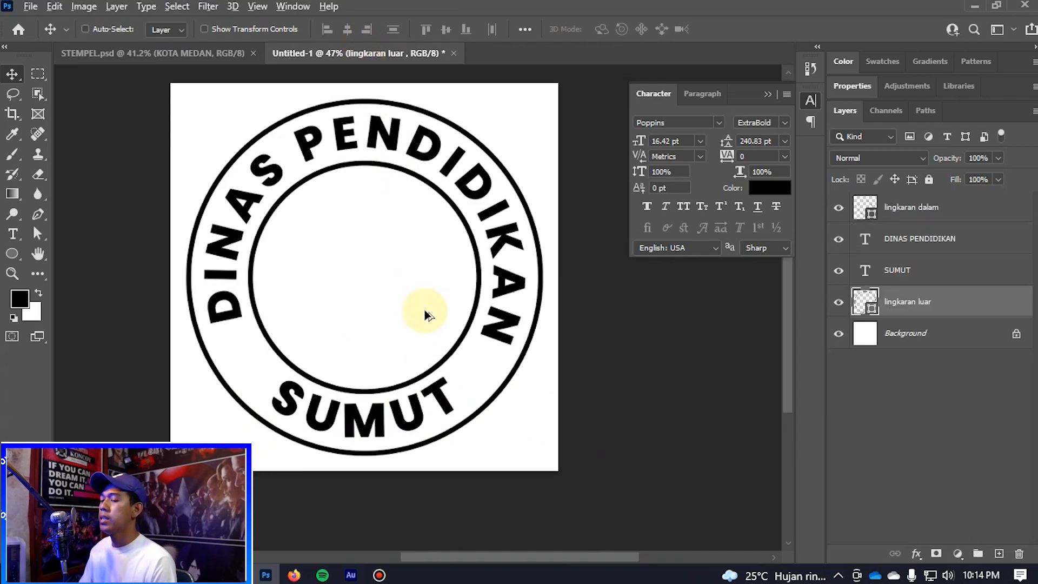
scroll(424, 309, down, 2)
scroll(410, 332, up, 2)
scroll(411, 332, down, 2)
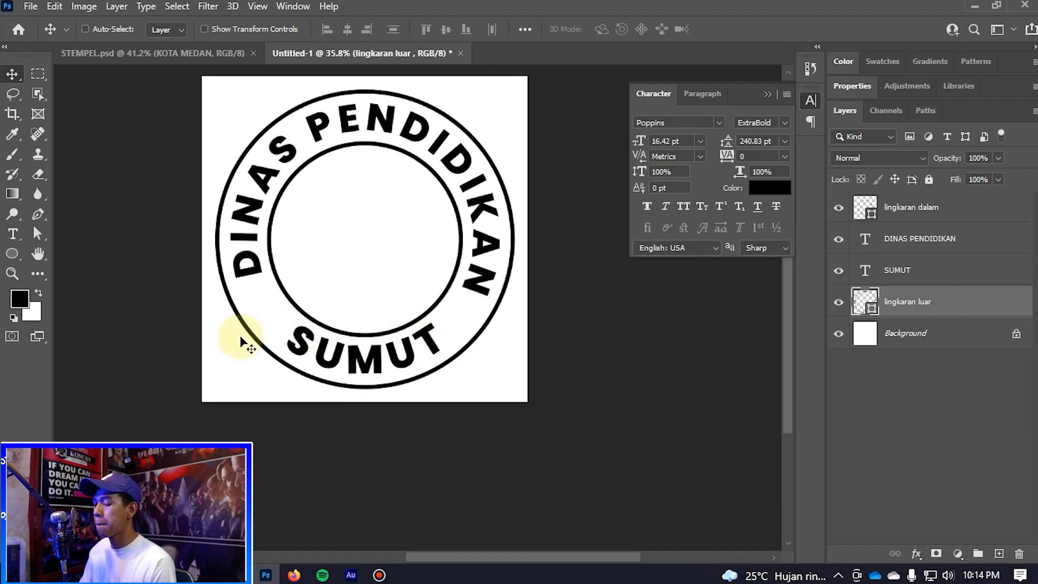
scroll(283, 498, up, 2)
- Switch to Firefox and search Google for "STAR VECTOR" in a new tab
click(294, 575)
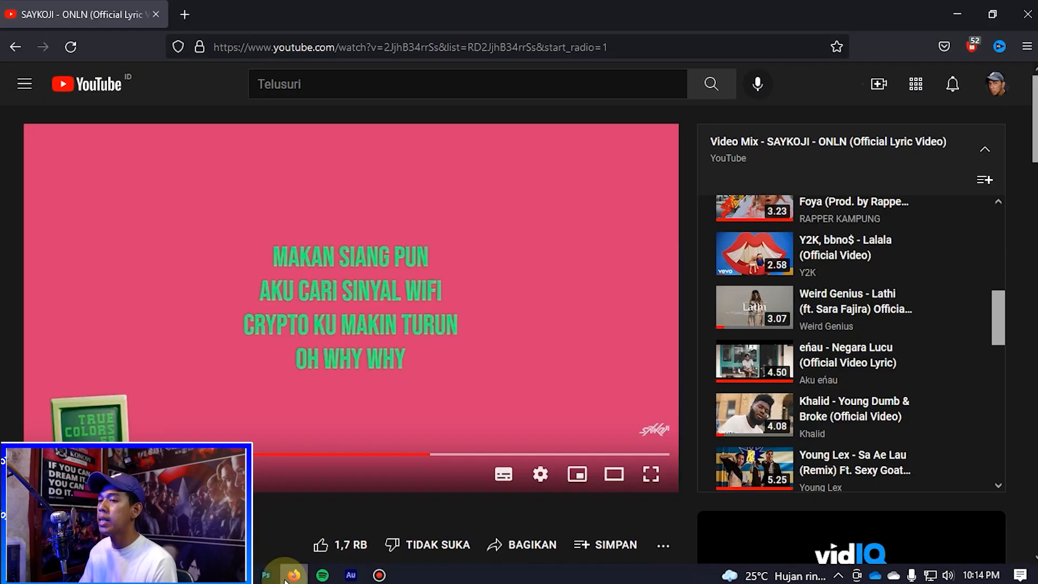
click(184, 14)
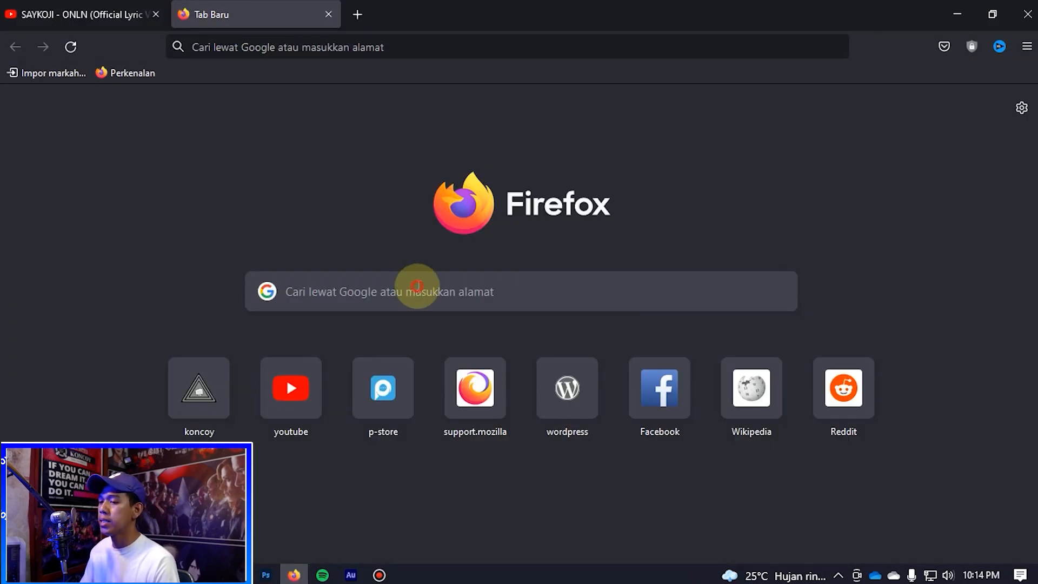
click(418, 286)
text(sTAR VECTOR)
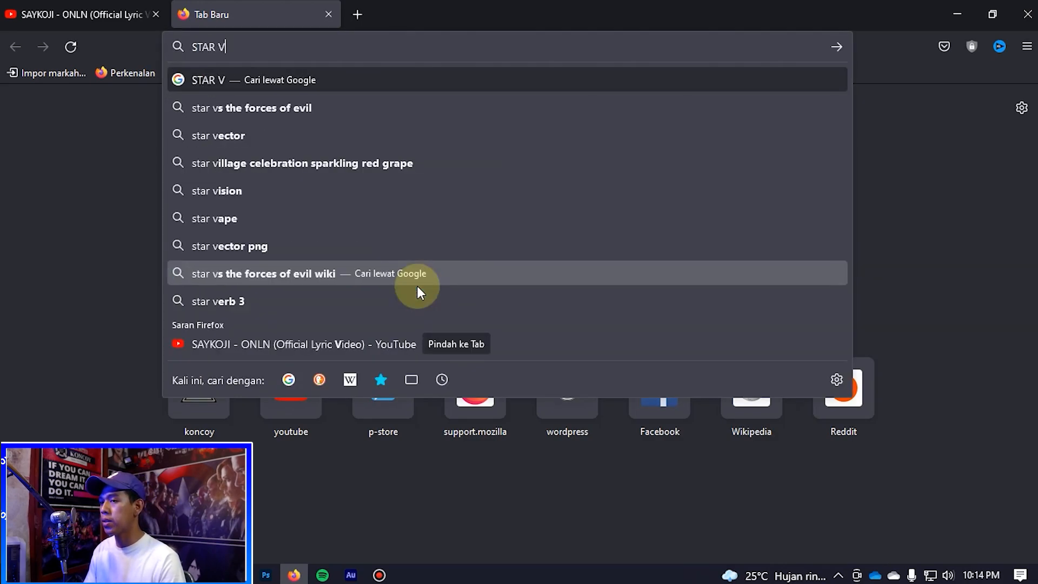
key(Return)
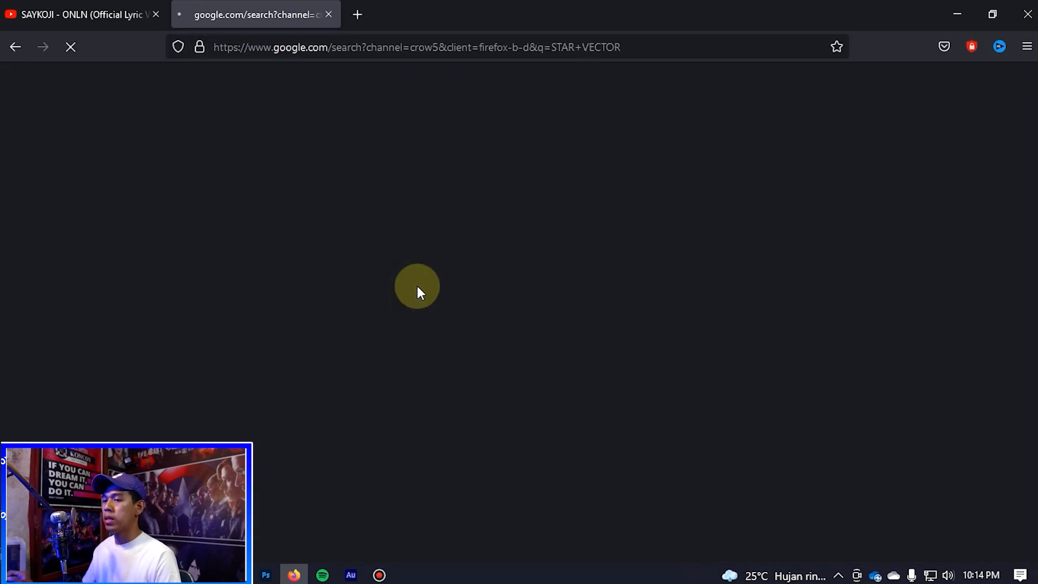
- Open the solid black five-pointed star image and save it to Downloads as the PNG file index
click(178, 368)
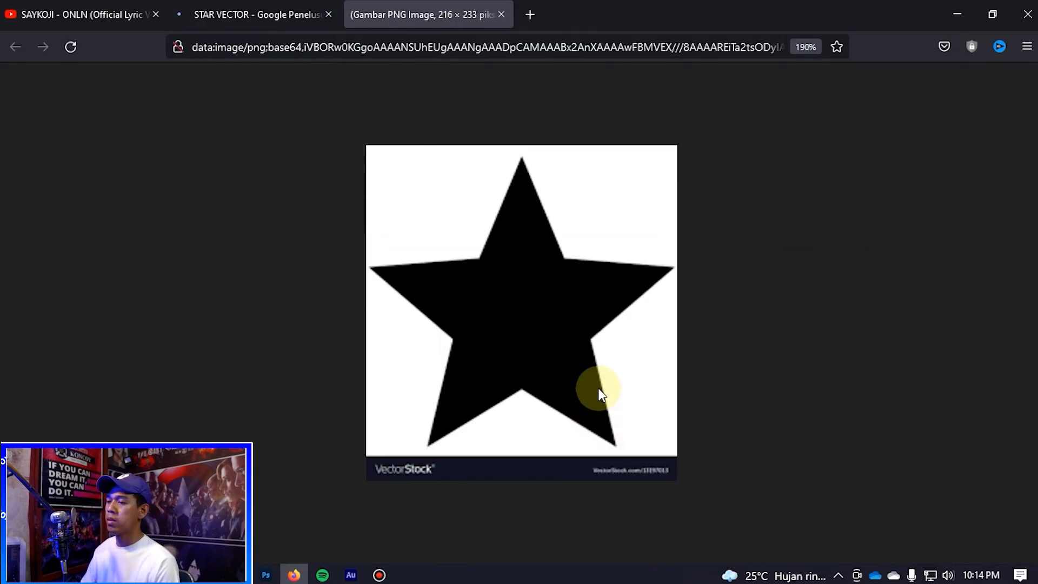
ctrl+scroll(606, 330, up, 2)
right_click(576, 262)
click(600, 274)
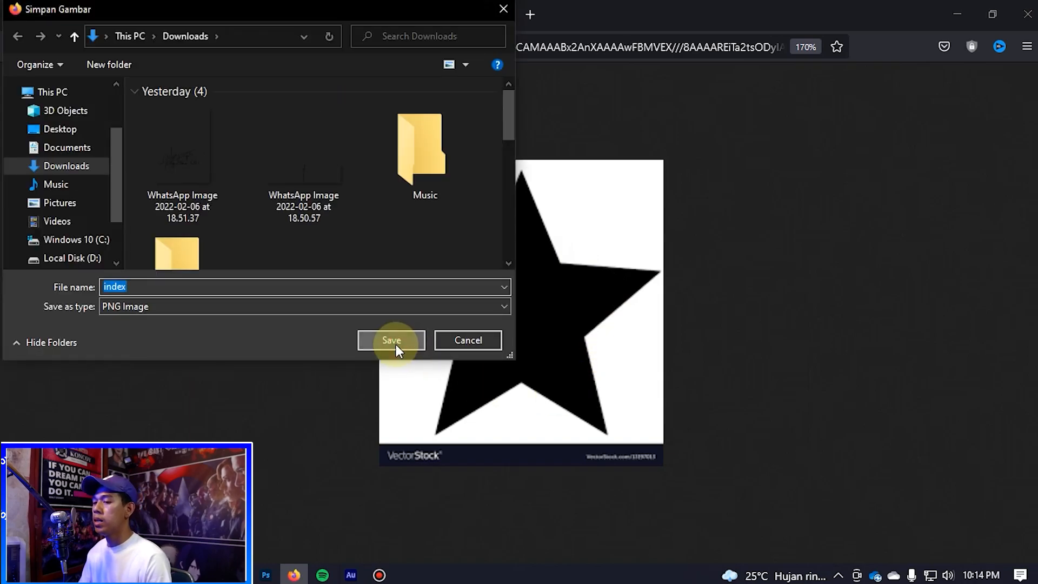
click(396, 345)
click(935, 85)
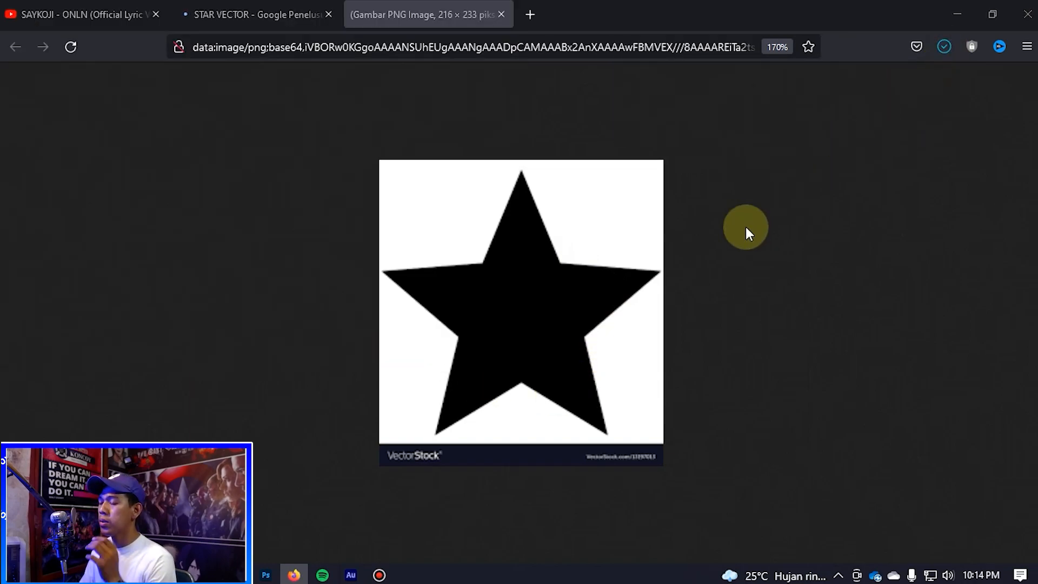
- Switch to Photoshop, place the saved index star image into the stamp document and commit the placement
drag(259, 206, 421, 211)
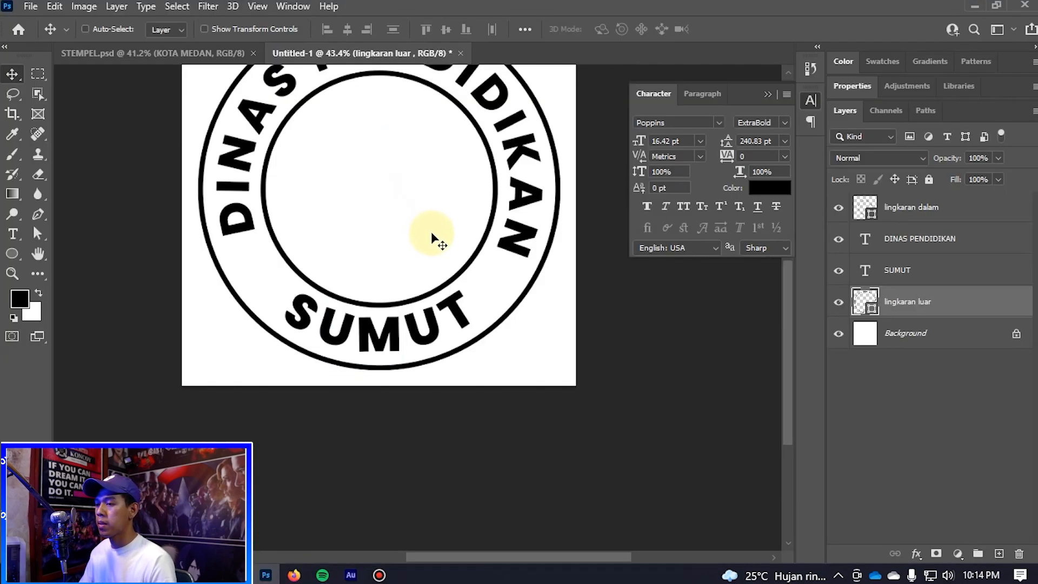
scroll(414, 273, up, 4)
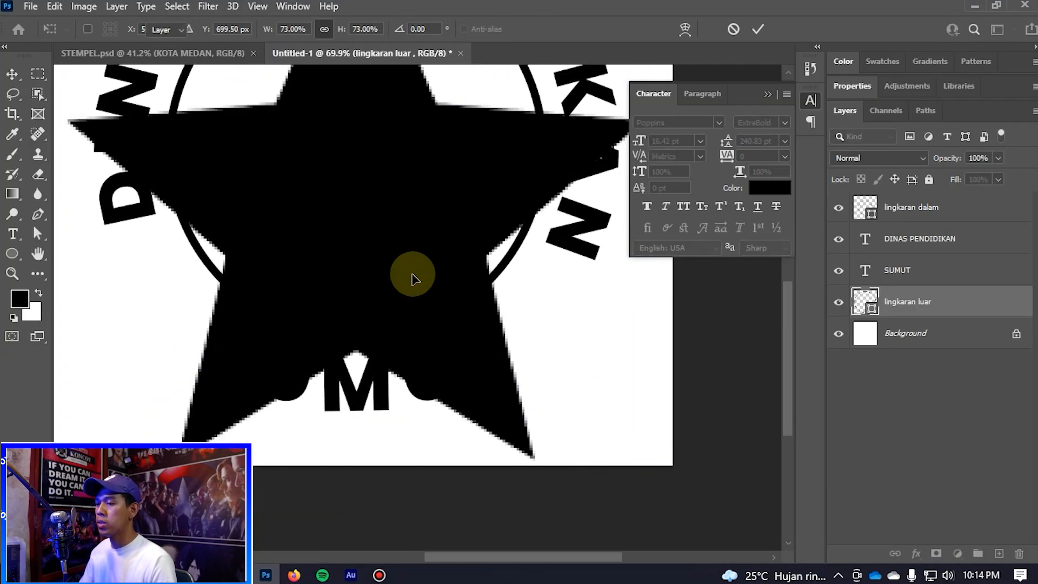
scroll(413, 279, down, 8)
key(Return)
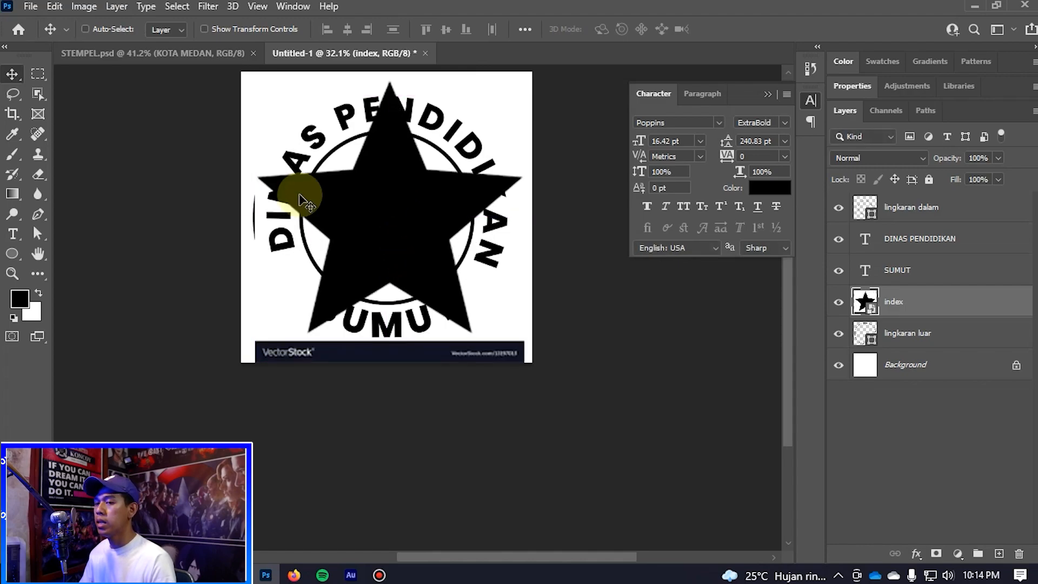
- Isolate the black star from the index image on a new layer with the Magic Wand tool and hide the index layer
click(37, 99)
right_click(40, 92)
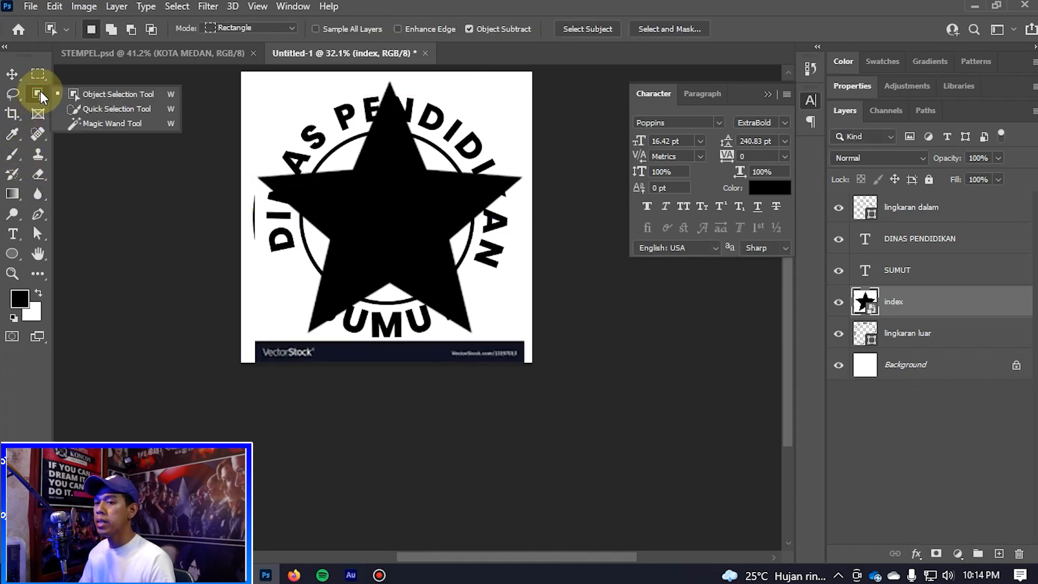
click(122, 111)
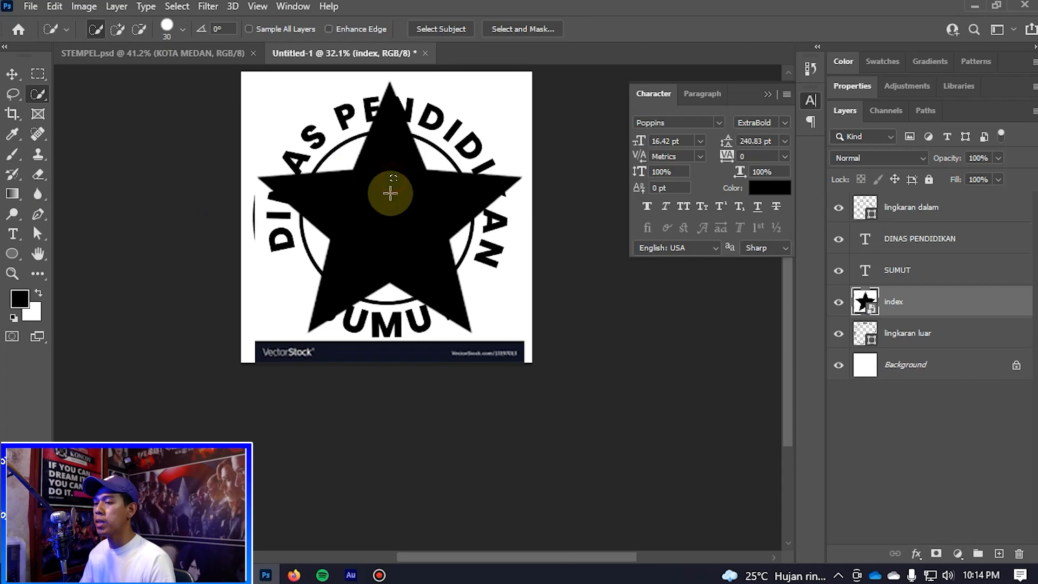
right_click(38, 94)
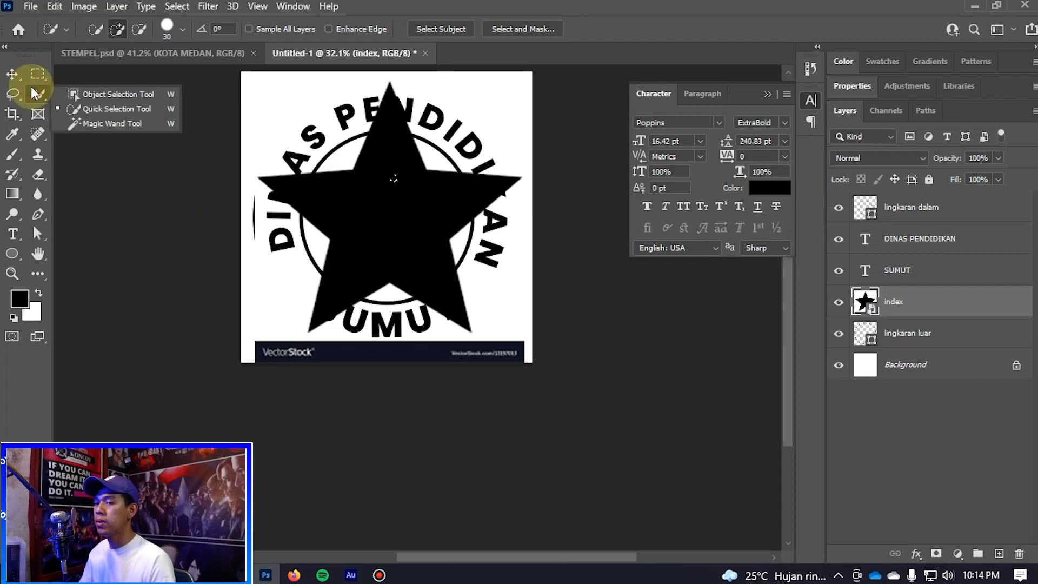
click(102, 123)
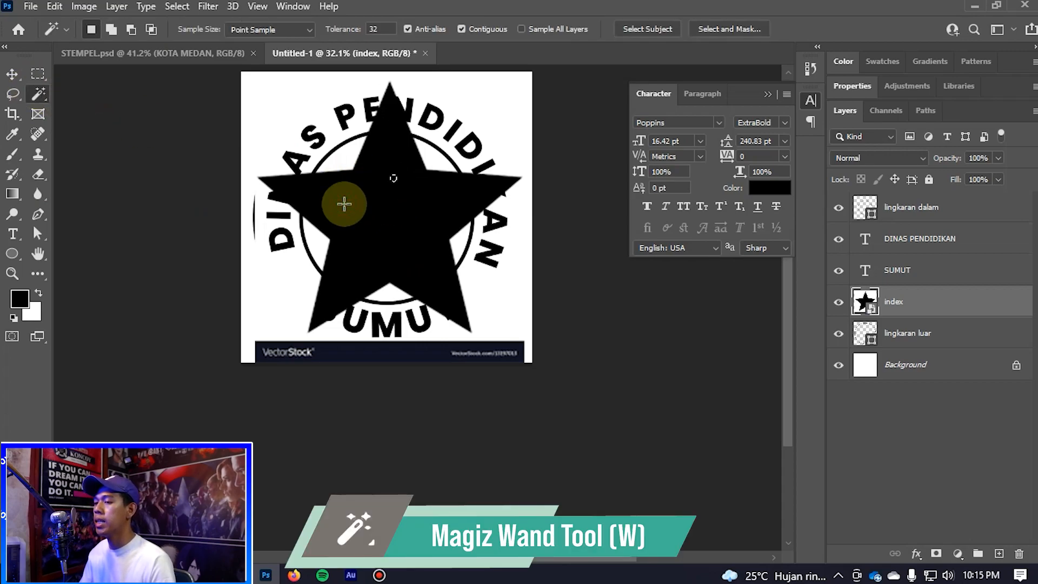
click(370, 206)
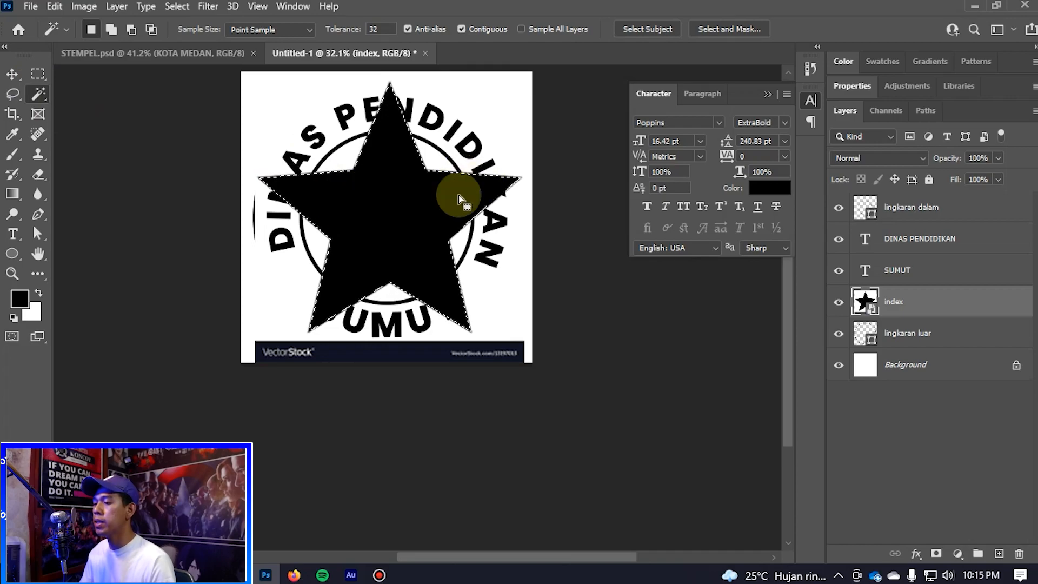
key(ctrl+j)
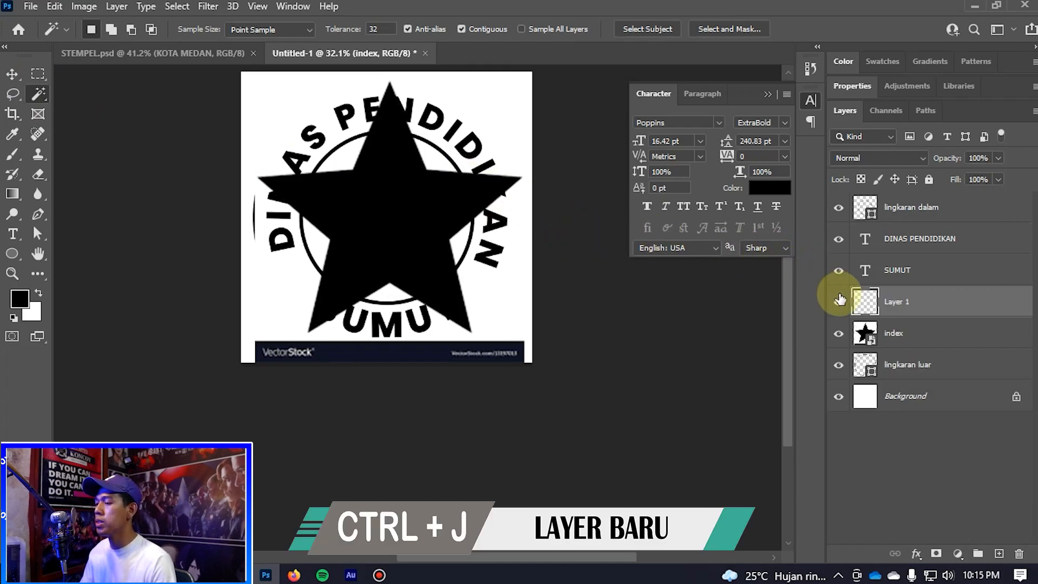
click(838, 335)
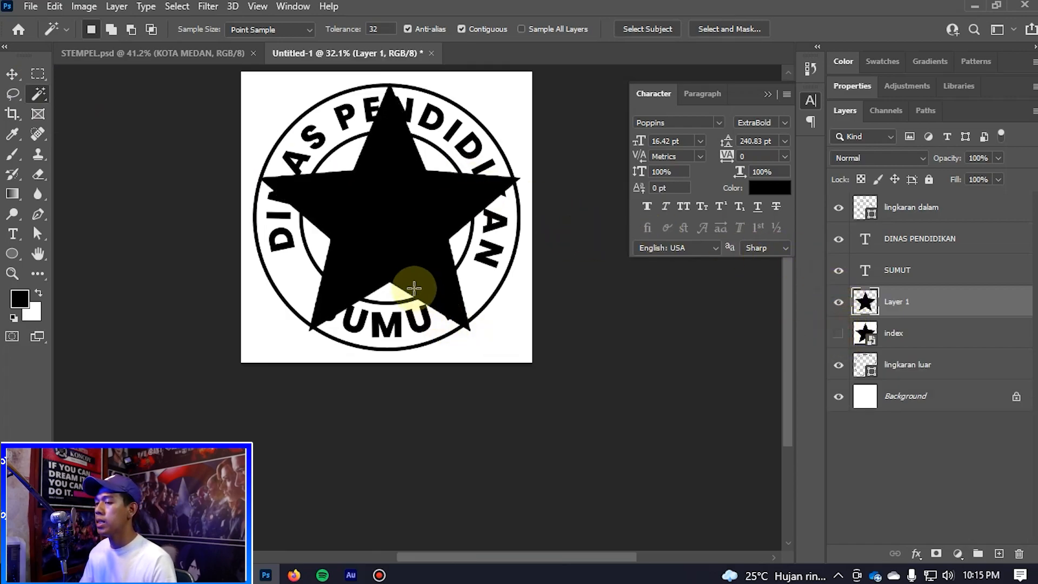
- Scale the black star on Layer 1 to about 13% and place it between the start of DINAS PENDIDIKAN and SUMUT
key(v)
mouse_move(399, 222)
mouse_down()
mouse_move(304, 265)
mouse_move(379, 221)
mouse_up()
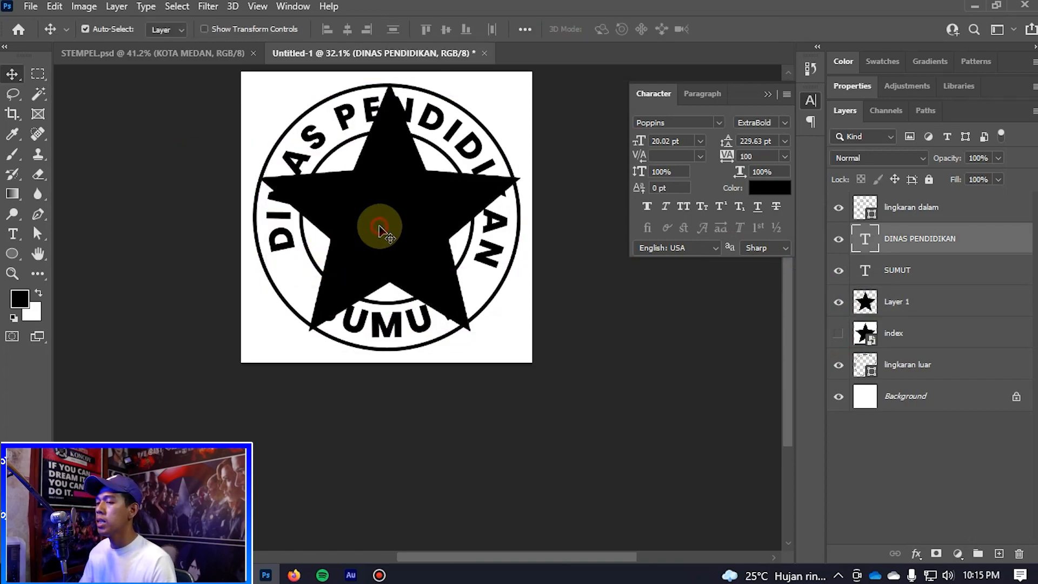
right_click(382, 217)
click(416, 236)
key(ctrl+t)
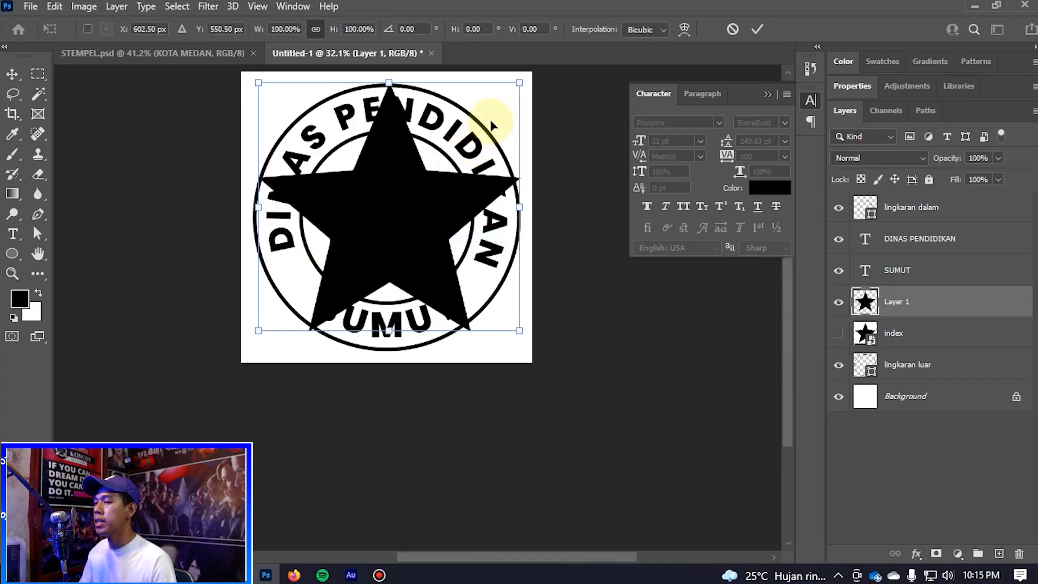
drag(523, 86, 296, 297)
scroll(278, 306, up, 8)
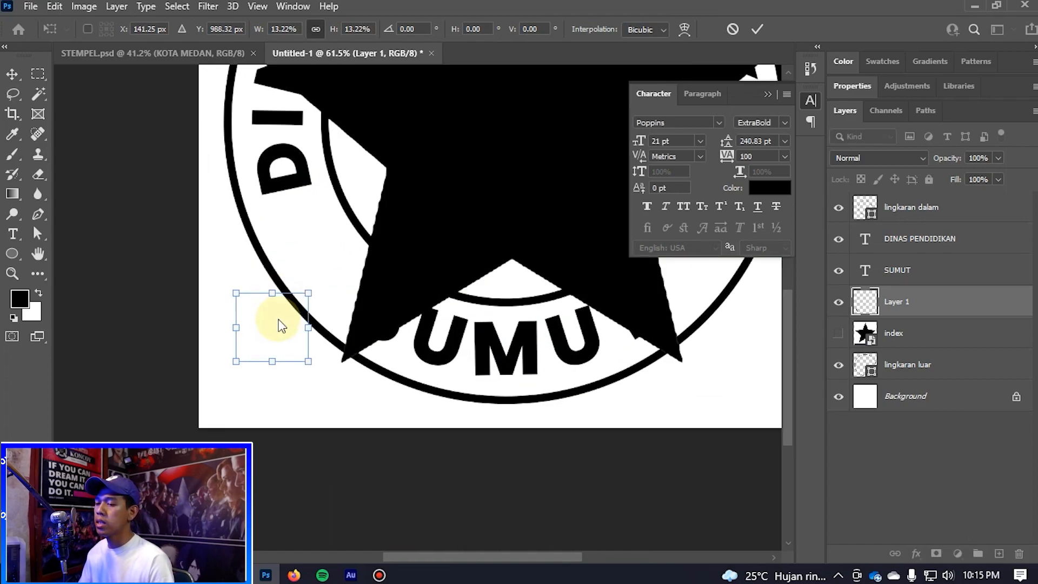
double_click(277, 325)
drag(279, 331, 330, 258)
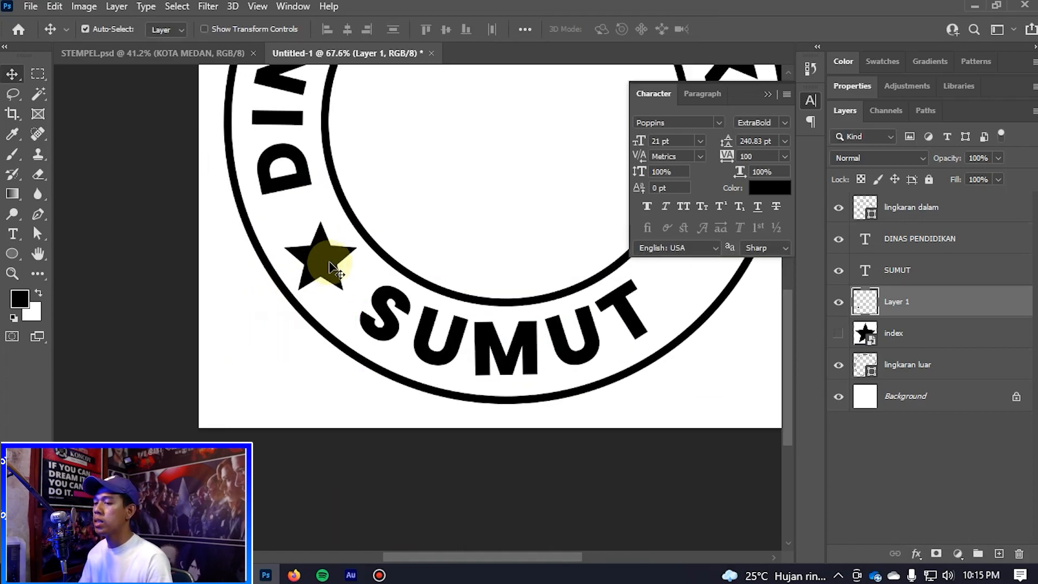
- Shrink the small star beside SUMUT to about 80% so it fits between the two rings
key(ctrl+t)
drag(356, 217, 347, 228)
double_click(323, 255)
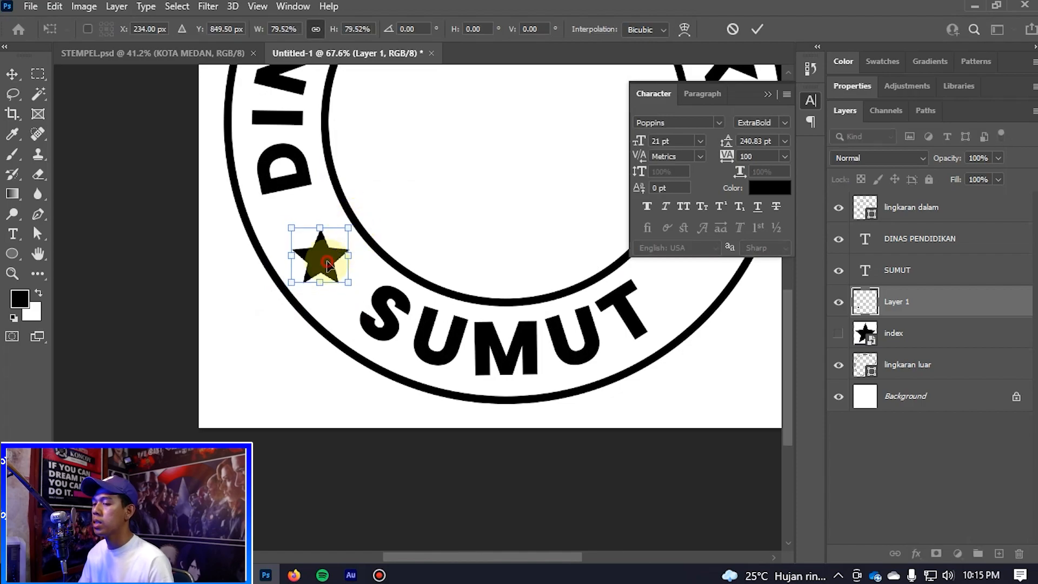
scroll(302, 273, down, 6)
scroll(304, 277, up, 2)
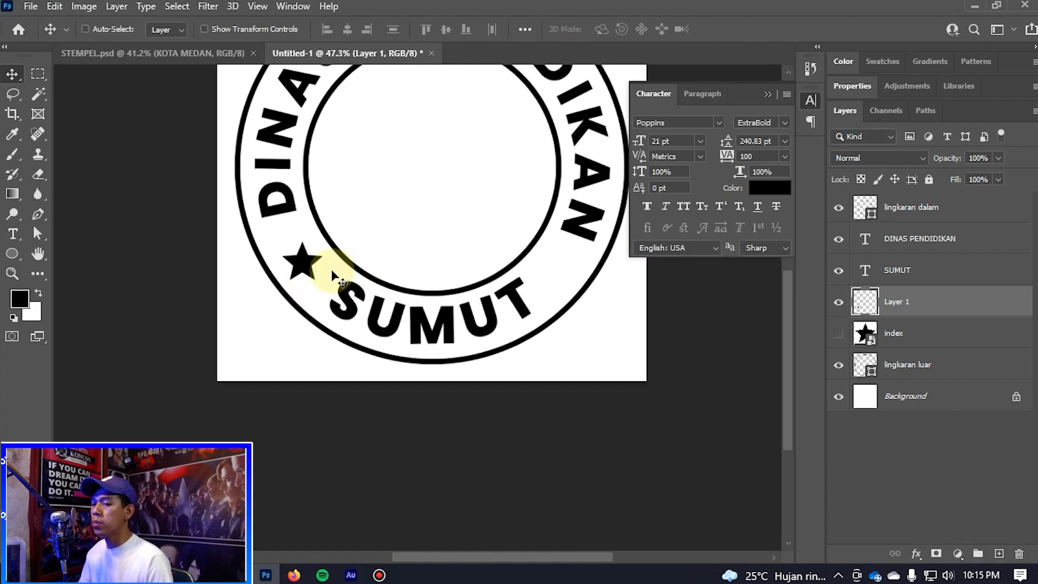
- Duplicate the star horizontally to the other end of SUMUT, about 700 px away, and fine-tune the copy's position
drag(300, 270, 560, 274)
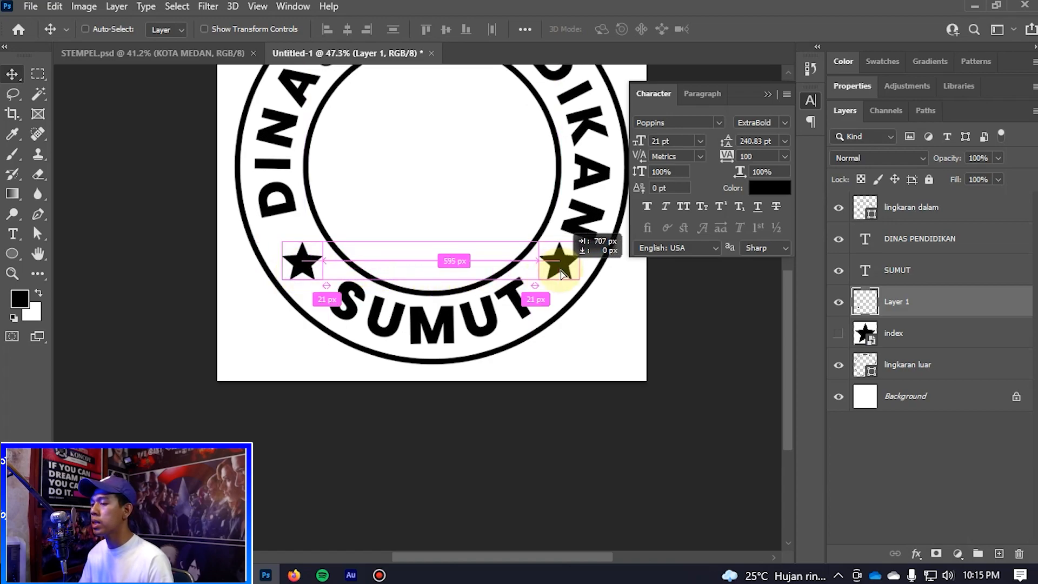
drag(567, 275, 552, 279)
scroll(498, 313, down, 2)
scroll(563, 275, up, 5)
scroll(394, 324, down, 4)
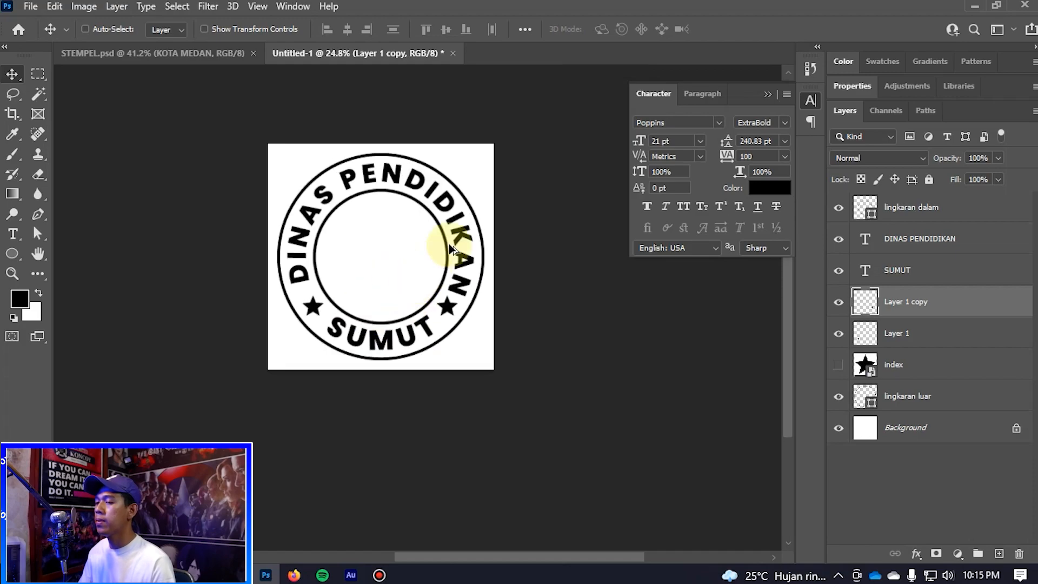
- Shift the DINAS PENDIDIKAN text along its circular path with the Direct Selection tool to centre it between the stars
key(t)
click(450, 211)
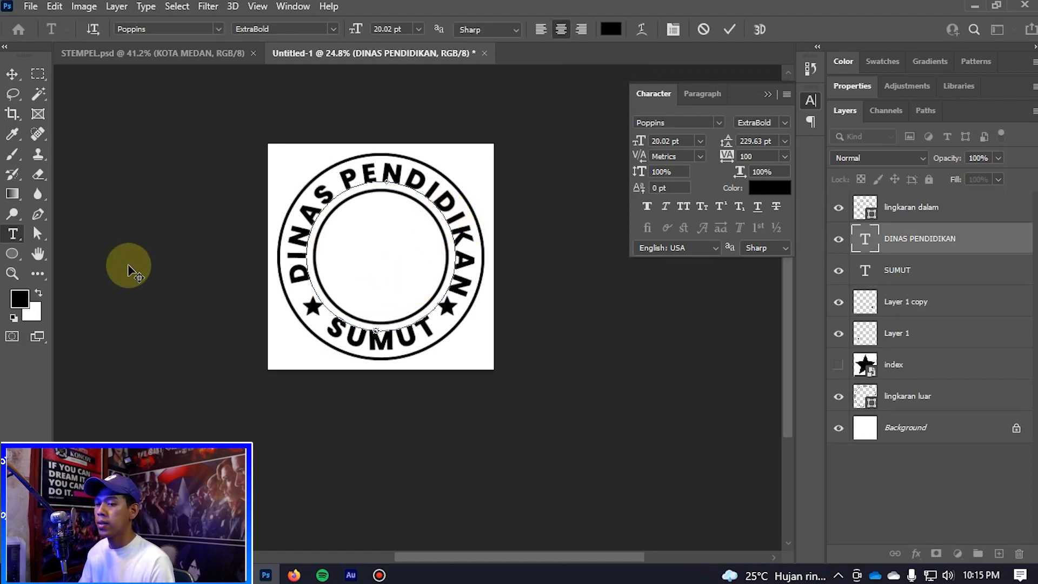
click(38, 234)
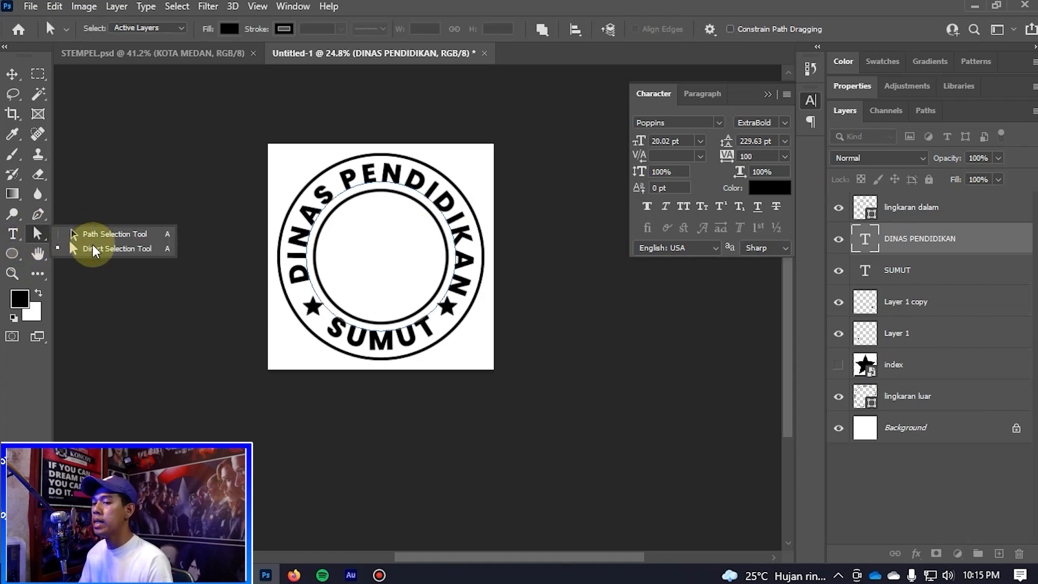
click(95, 248)
drag(400, 170, 382, 170)
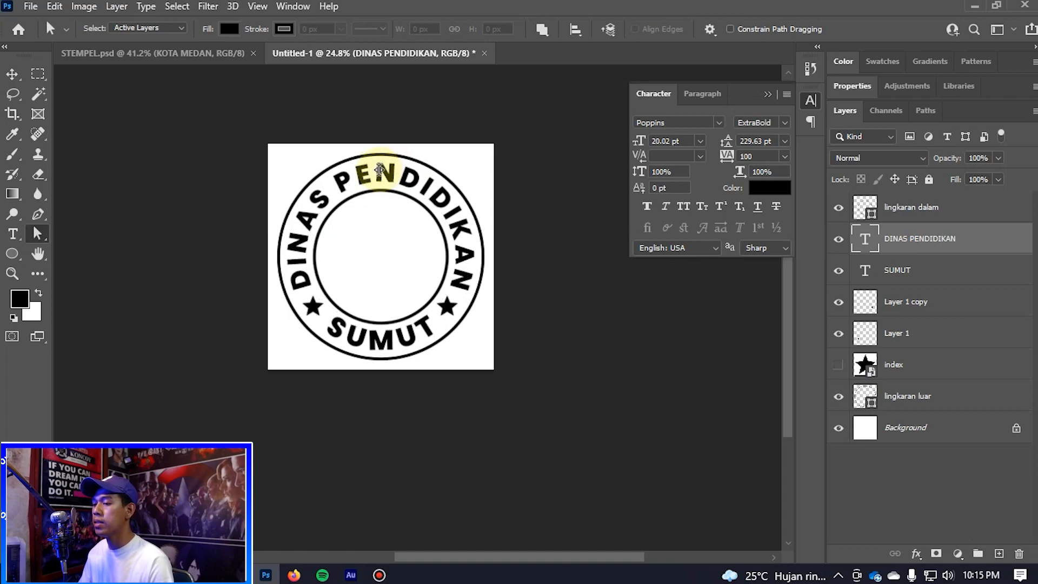
key(v)
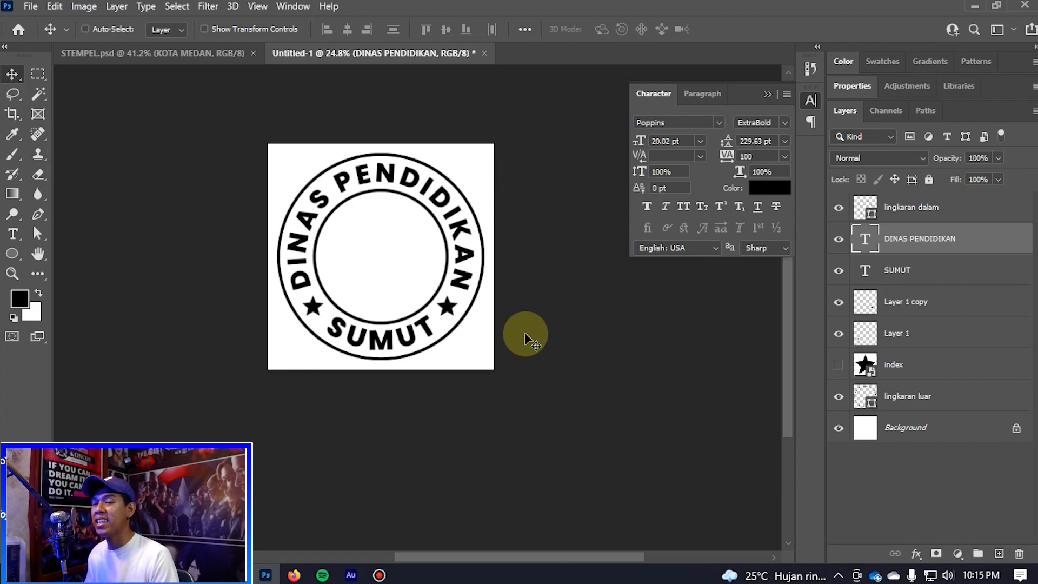
- Compare the stamp's centre with STEMPEL.psd and select the lingkaran dalam layer in the new document, undoing the trial move
click(103, 49)
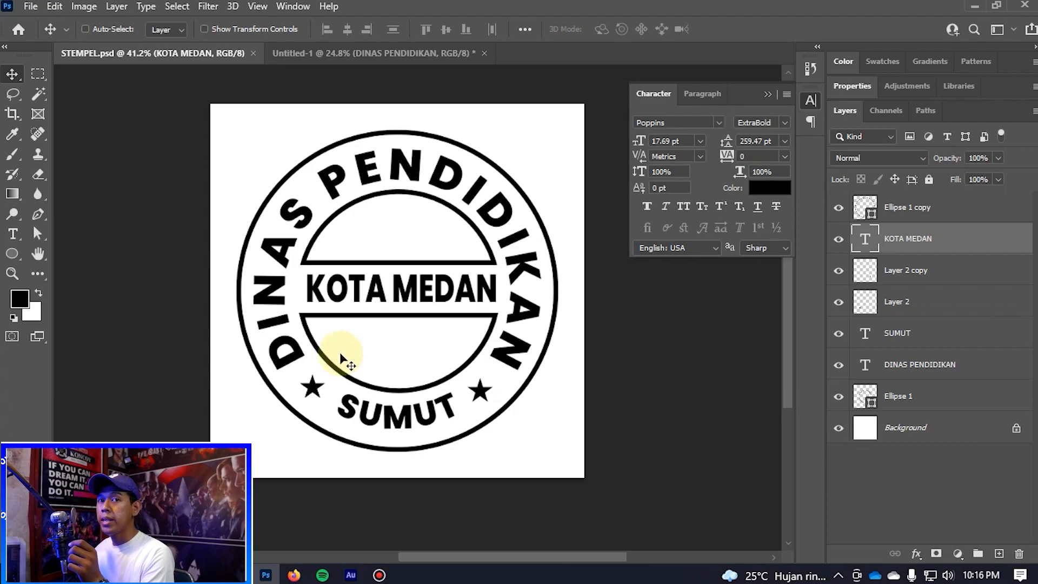
click(357, 64)
key(ctrl+0)
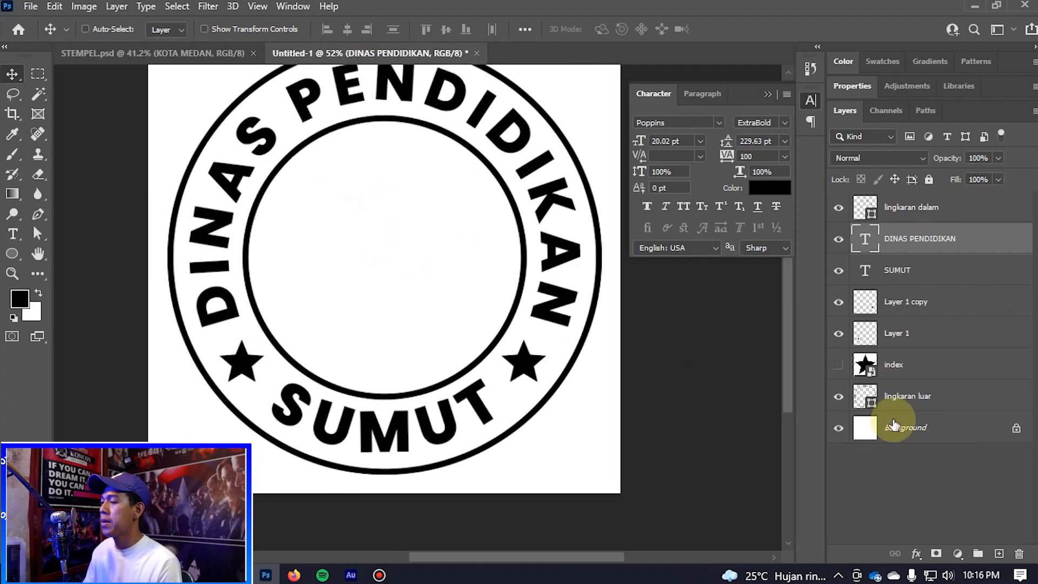
click(948, 399)
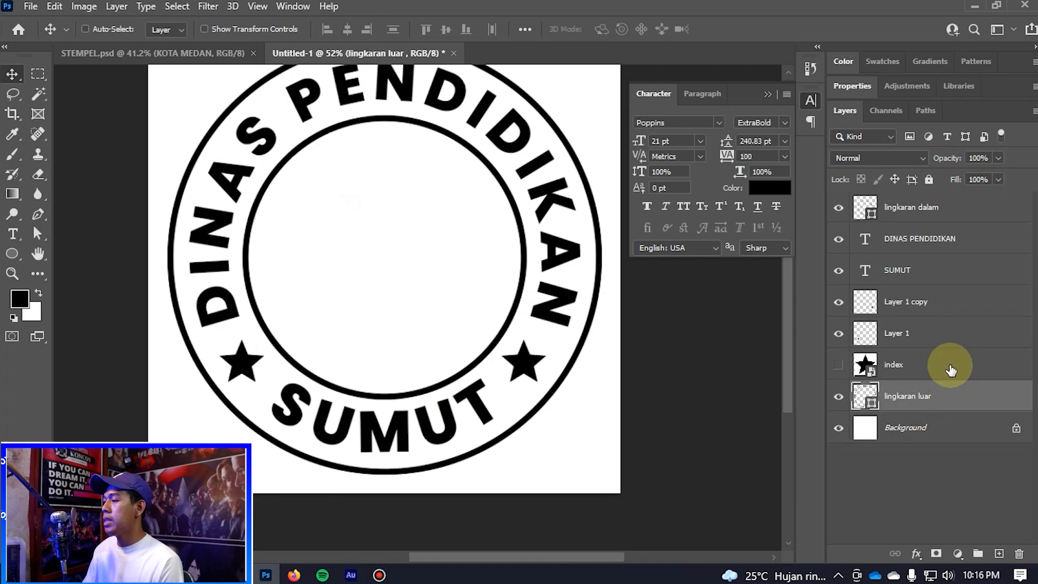
click(959, 216)
drag(343, 220, 341, 229)
key(ctrl+z)
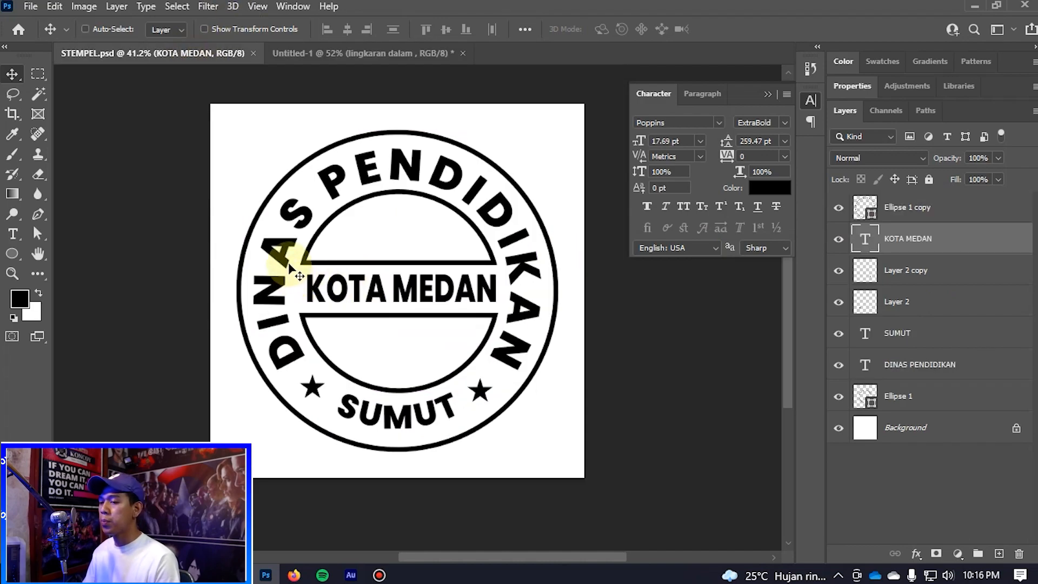
click(312, 61)
- Cut a horizontal band through the middle of the inner ring with a rectangle about 806 × 178 px set to Subtract Front Shape
click(13, 254)
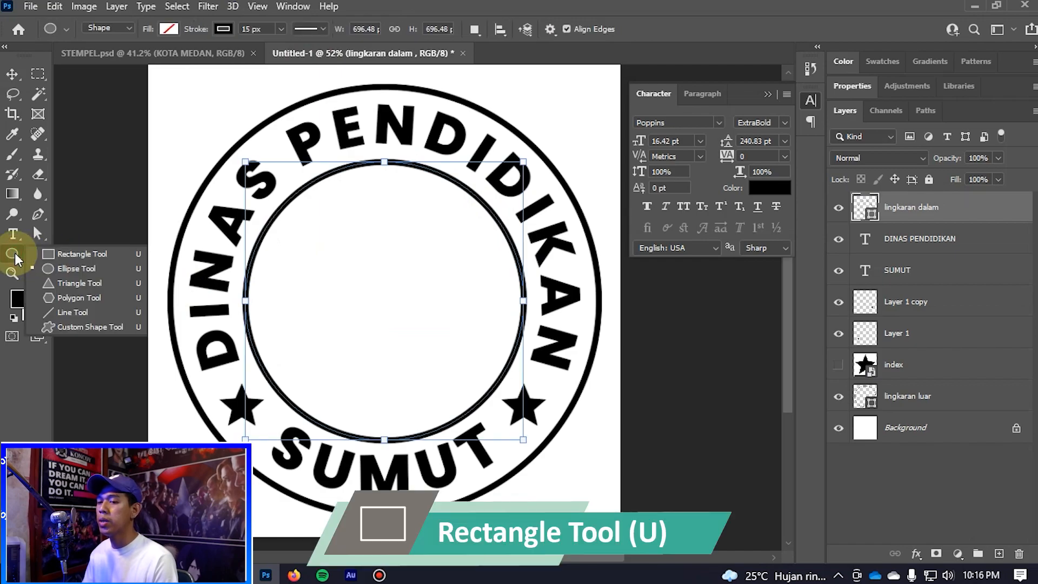
click(78, 254)
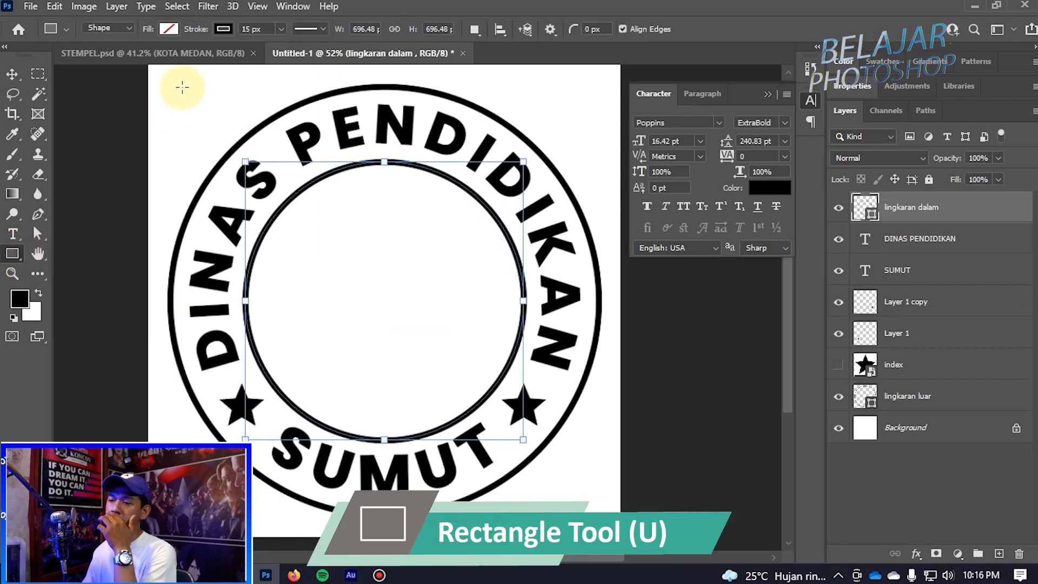
click(474, 29)
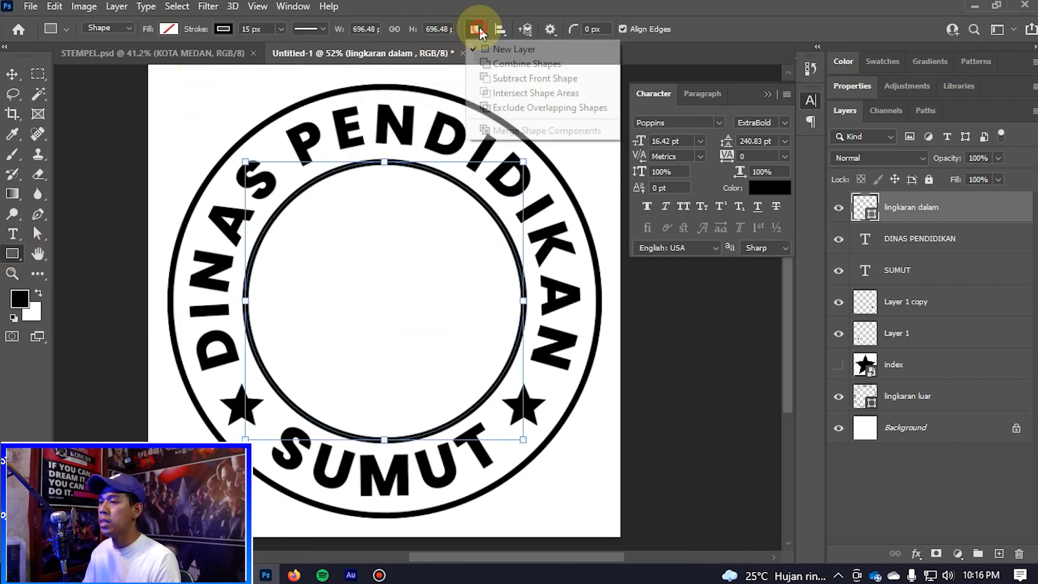
click(540, 81)
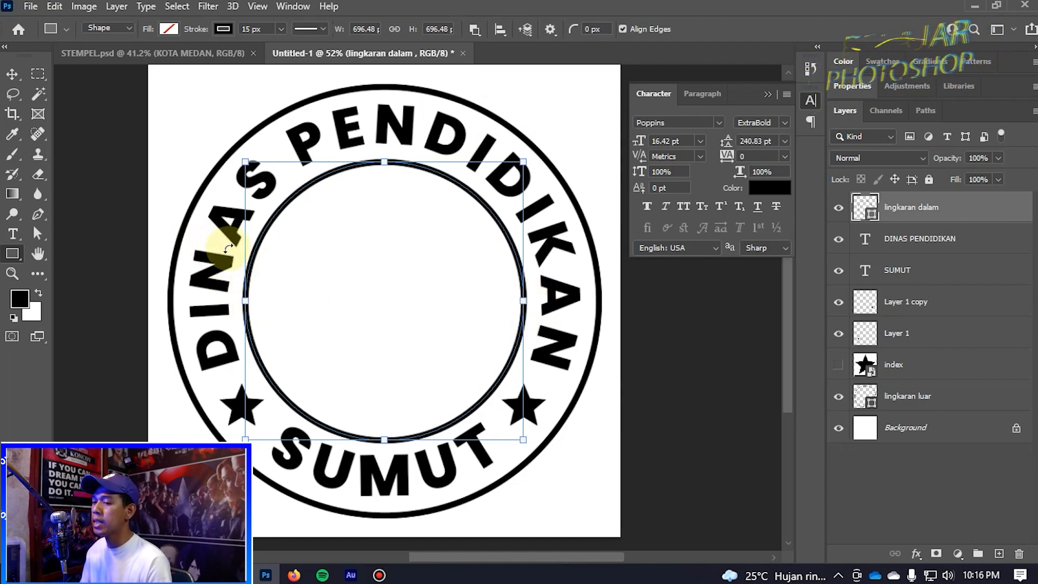
drag(223, 259, 545, 329)
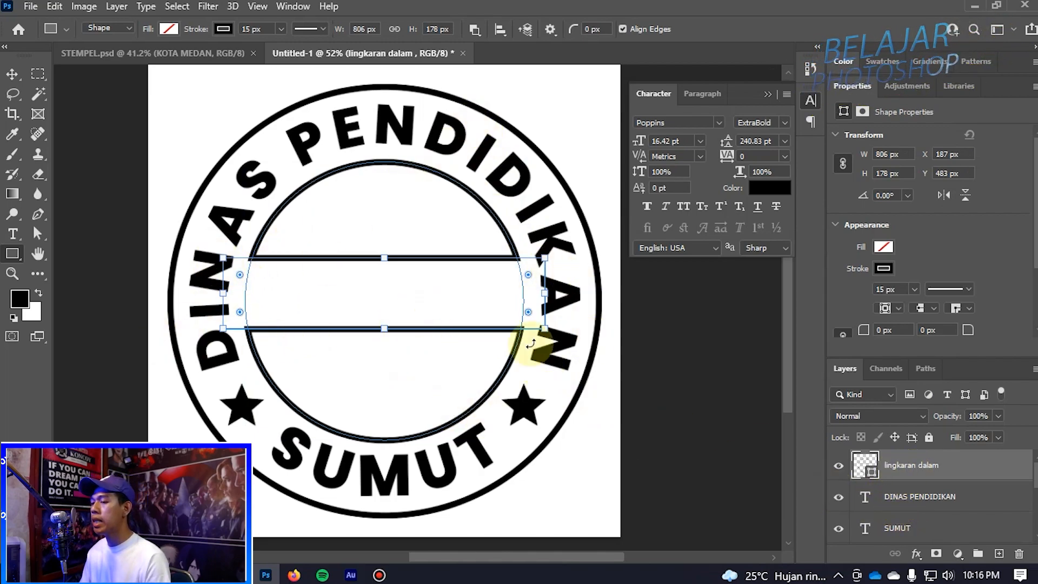
click(479, 30)
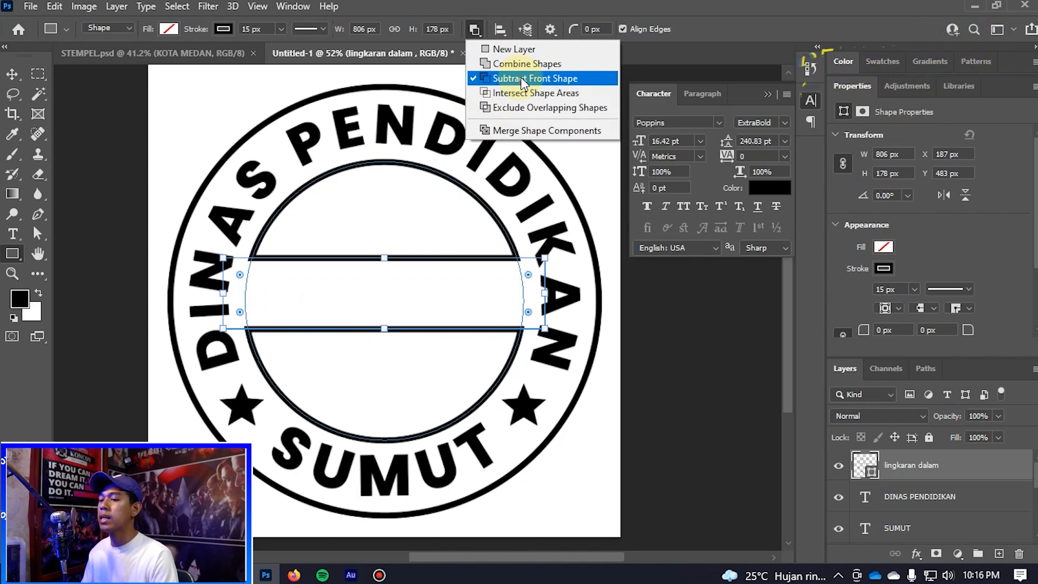
click(436, 295)
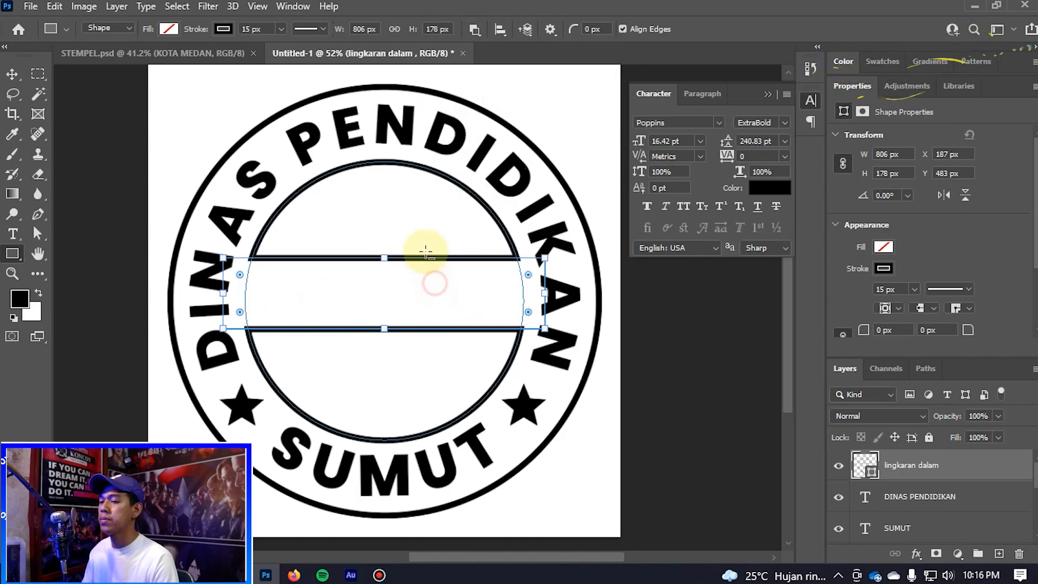
key(v)
scroll(420, 224, down, 5)
scroll(431, 256, up, 5)
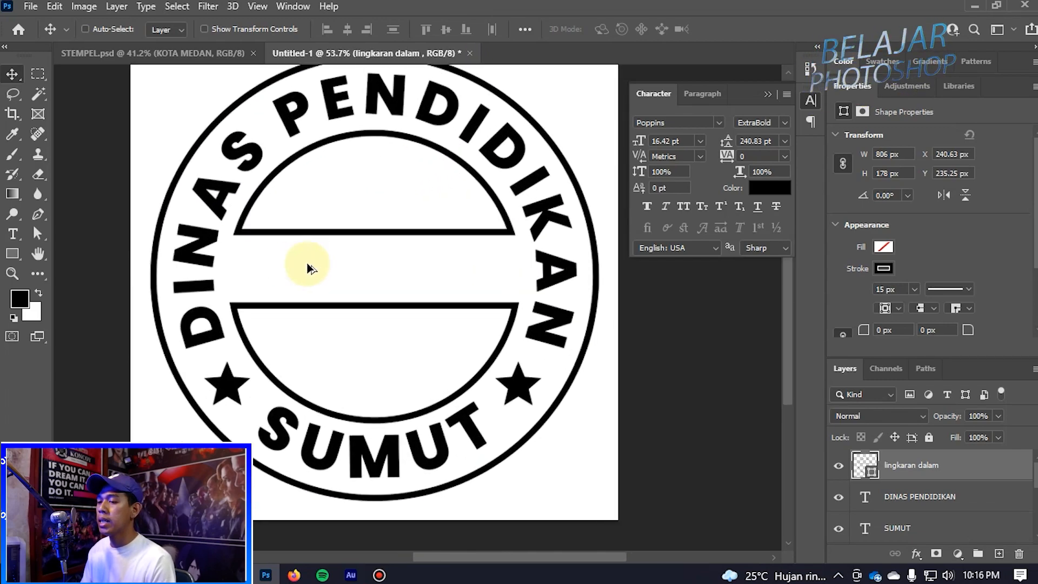
key(t)
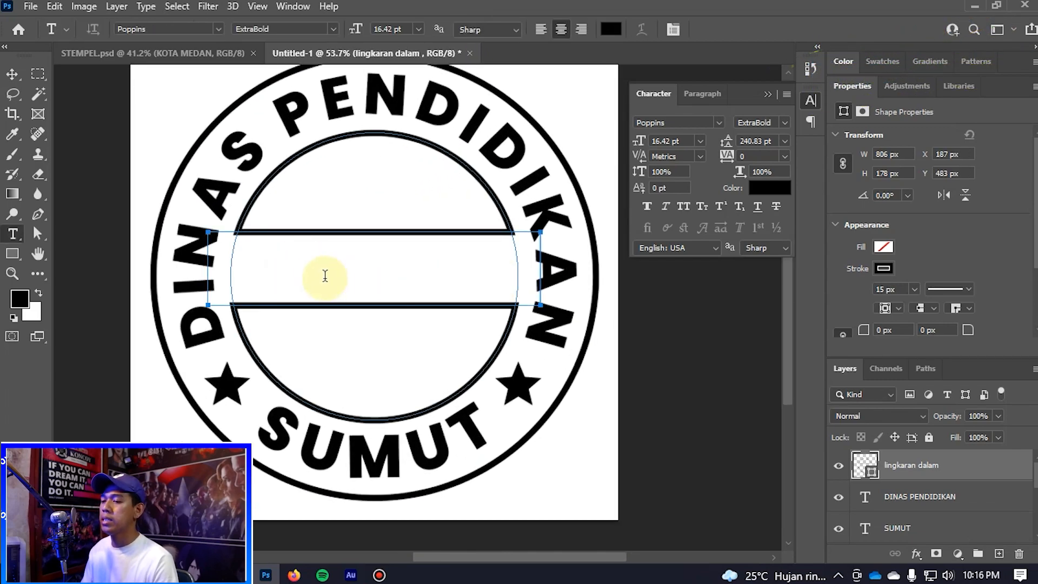
click(259, 281)
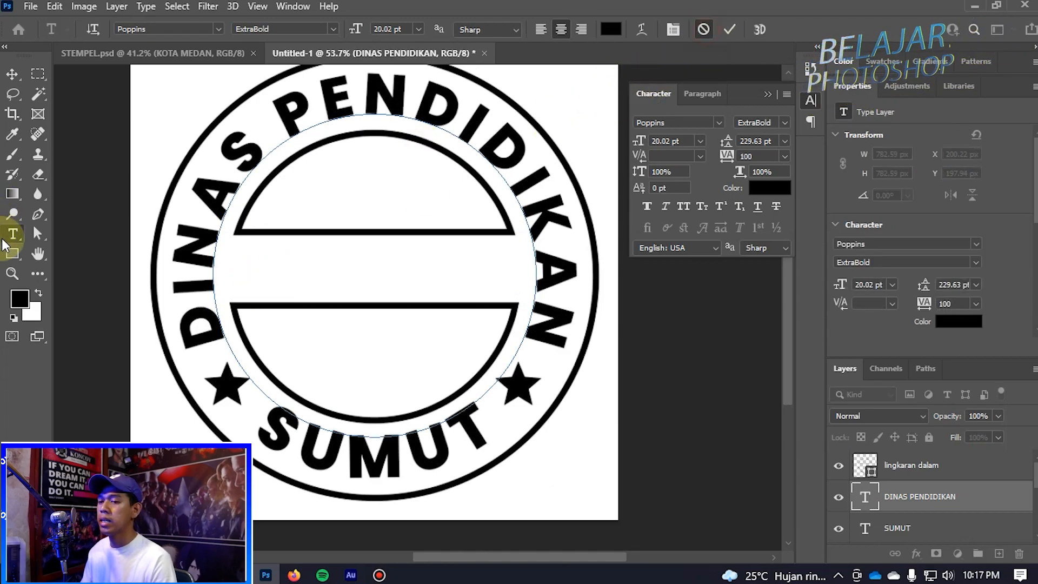
click(11, 235)
click(61, 236)
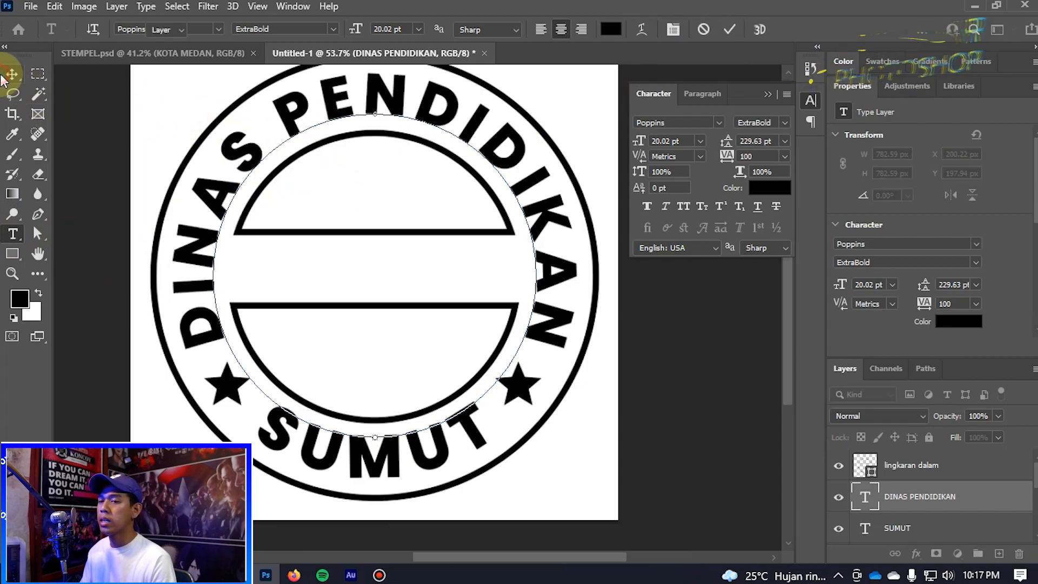
click(12, 74)
- Add the horizontal text KOTA MEDAN in Poppins ExtraBold 21 pt in the blank corner area outside the outer ring
click(14, 236)
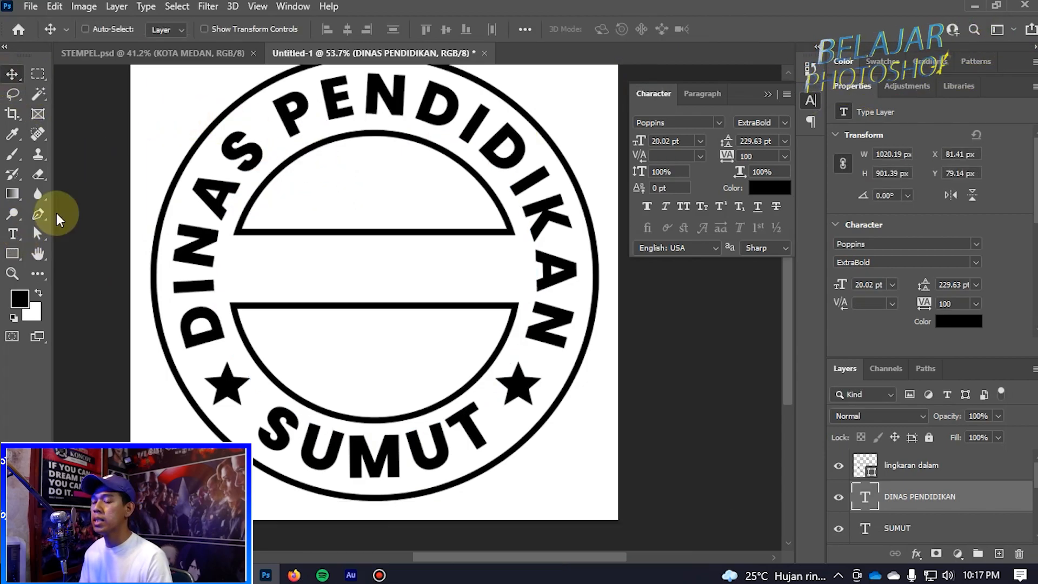
click(70, 238)
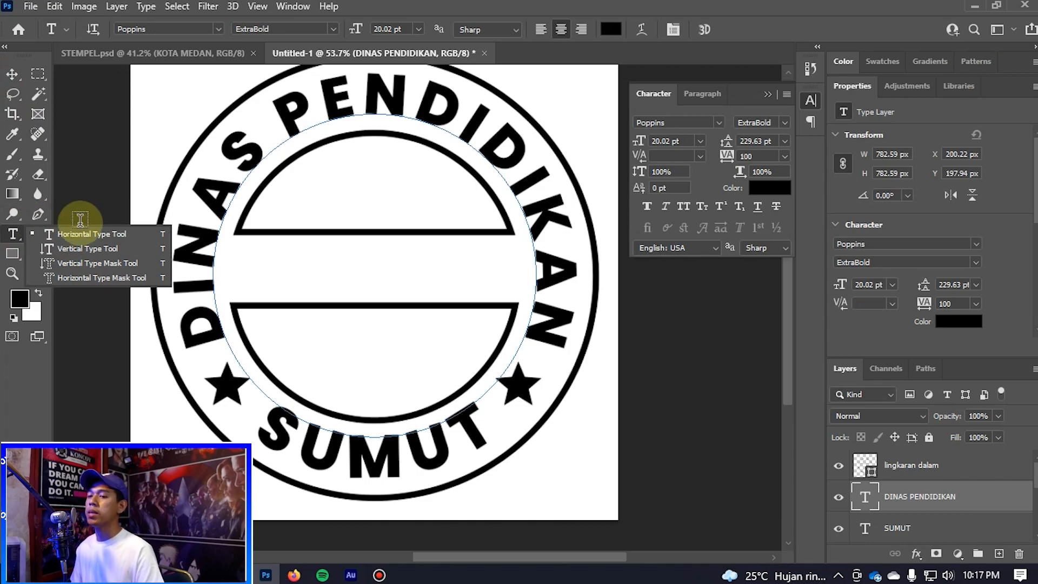
click(165, 96)
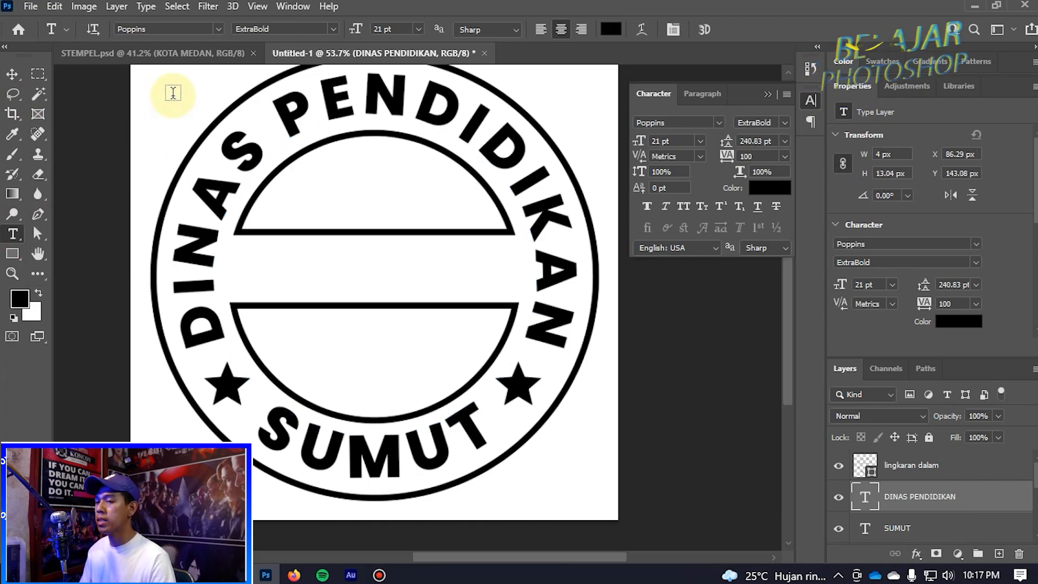
click(166, 100)
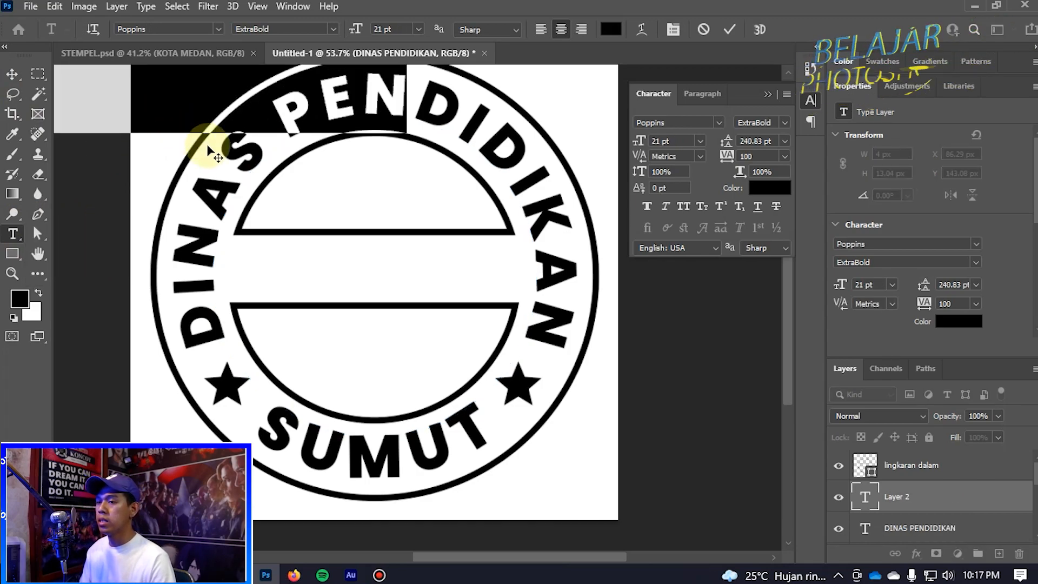
text(SER)
key(ctrl+a)
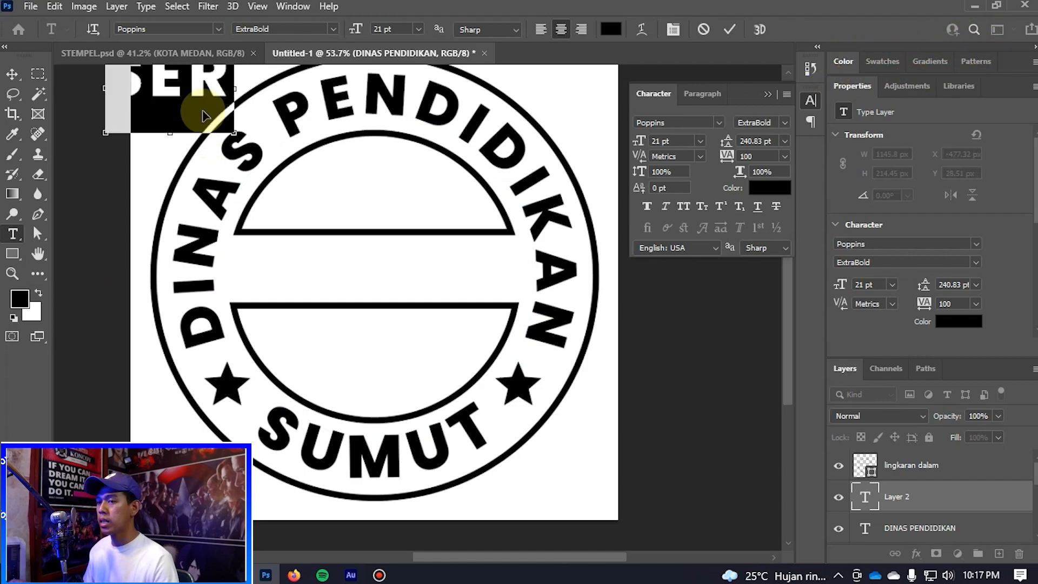
text(KOTA MED)
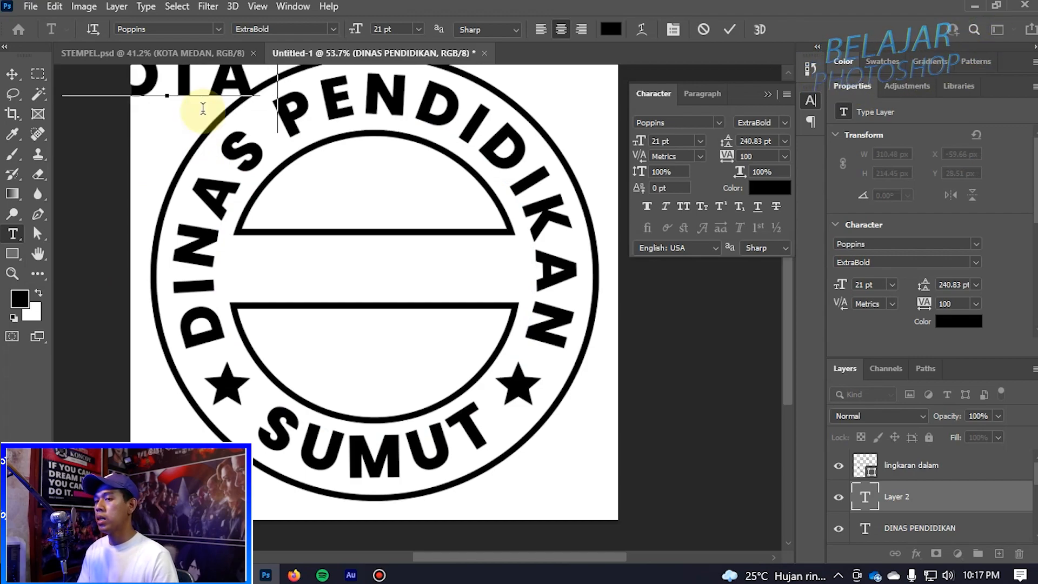
text(AN)
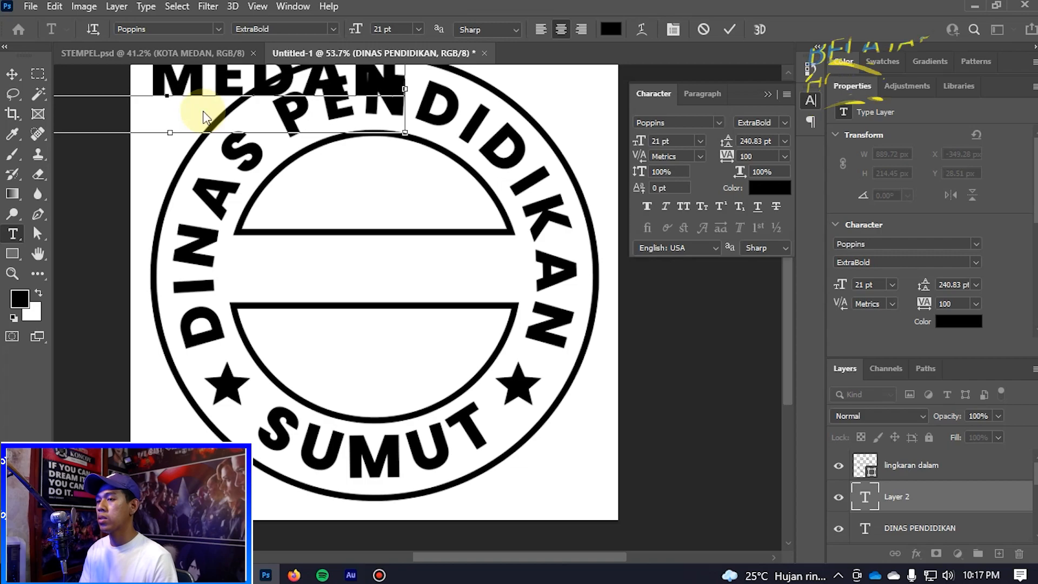
key(ctrl+Return)
- Move the KOTA MEDAN text into the stamp's central band and set its letter tracking to 0
key(v)
drag(138, 134, 438, 292)
double_click(438, 292)
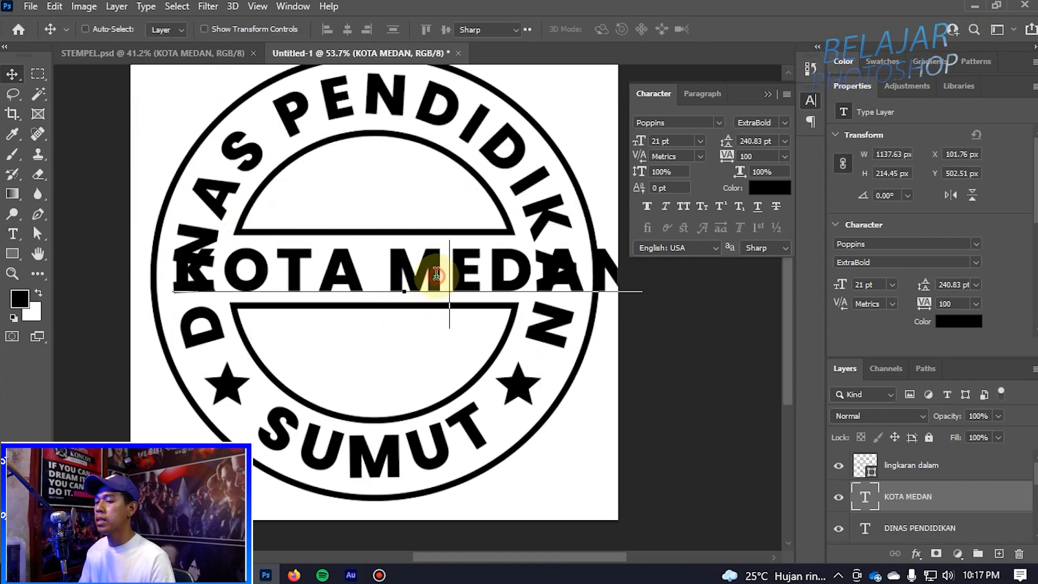
key(ctrl+a)
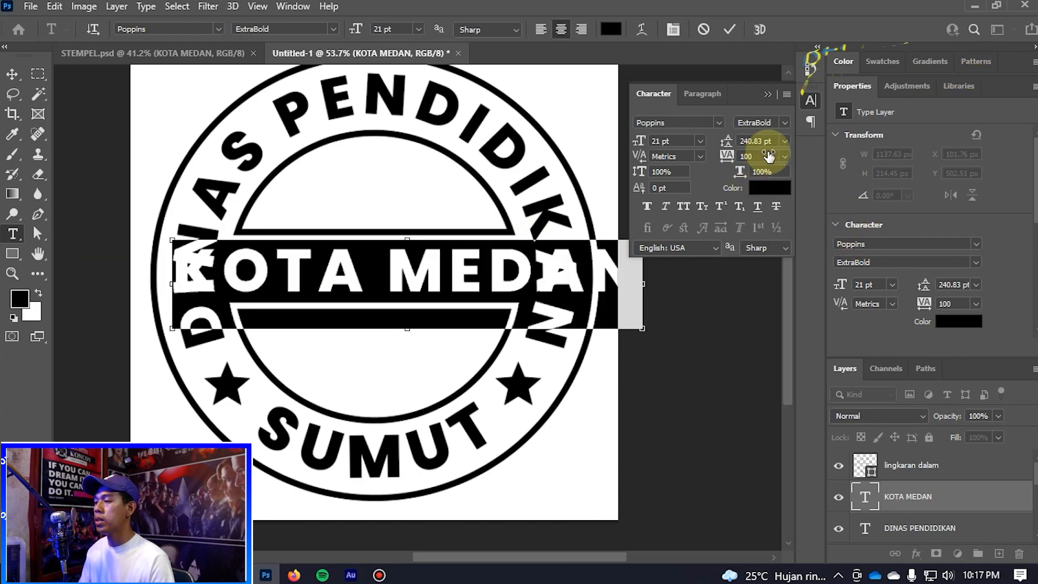
click(731, 157)
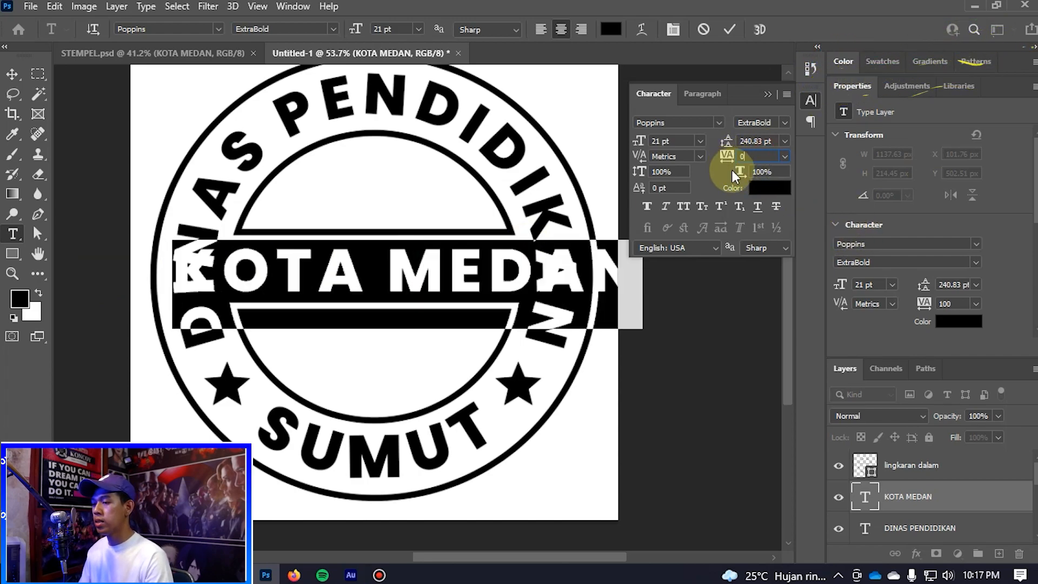
text(0)
key(Return)
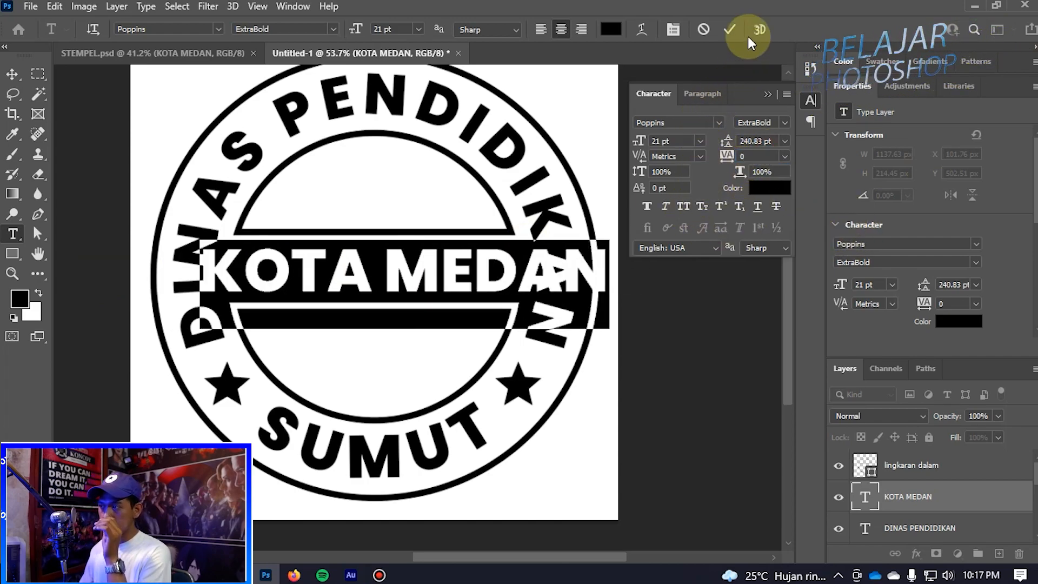
click(729, 29)
- Scale the KOTA MEDAN text proportionally to about 66.5% and centre it between the two inner ring halves
key(ctrl+t)
drag(608, 281, 460, 275)
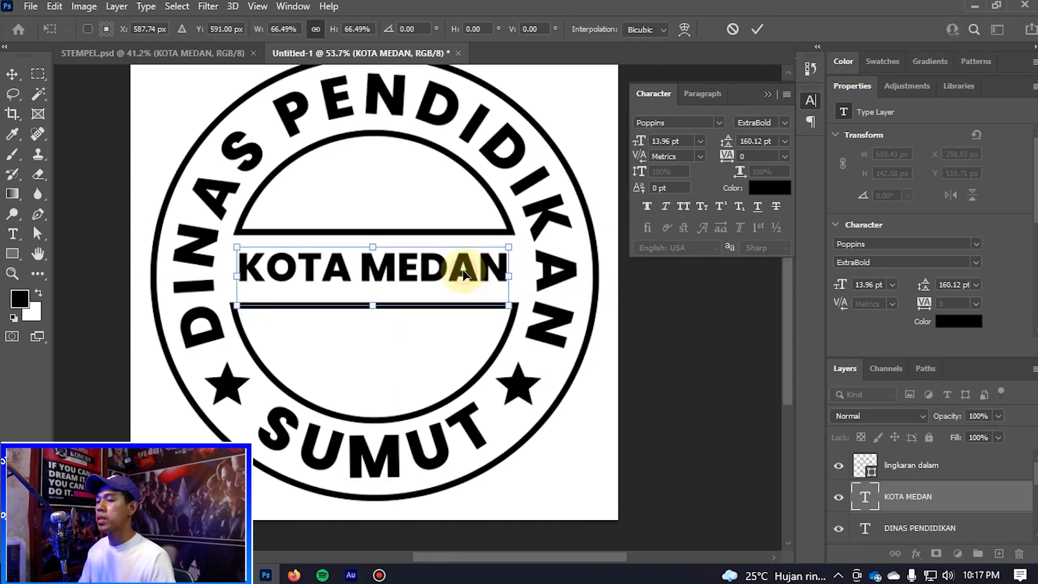
key(Return)
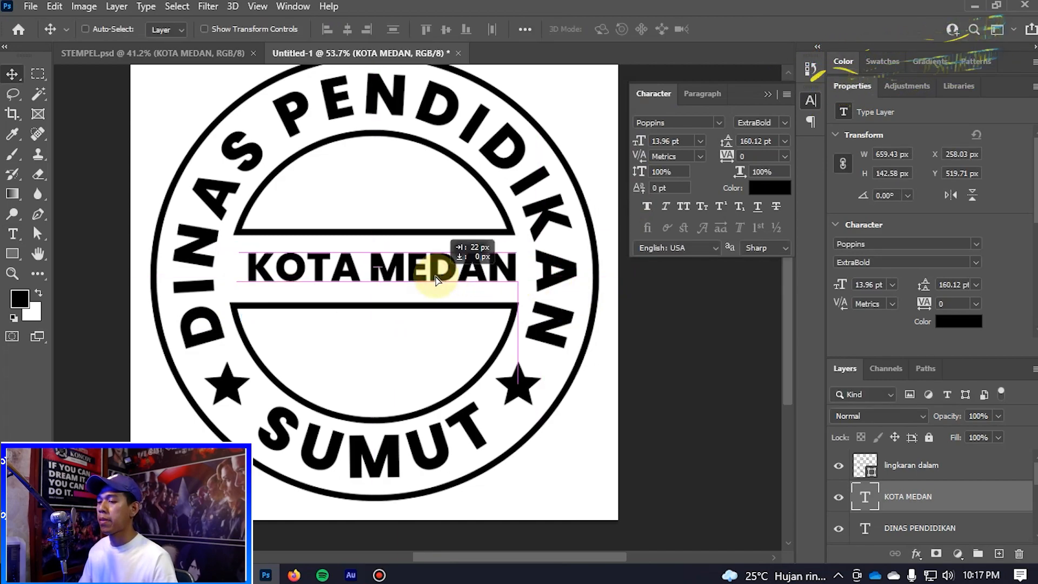
scroll(444, 276, down, 2)
scroll(444, 271, down, 1)
scroll(452, 288, up, 3)
drag(404, 261, 411, 270)
- Stretch the KOTA MEDAN text vertically to about 126% at unchanged width and adjust its position in the central band
key(ctrl+t)
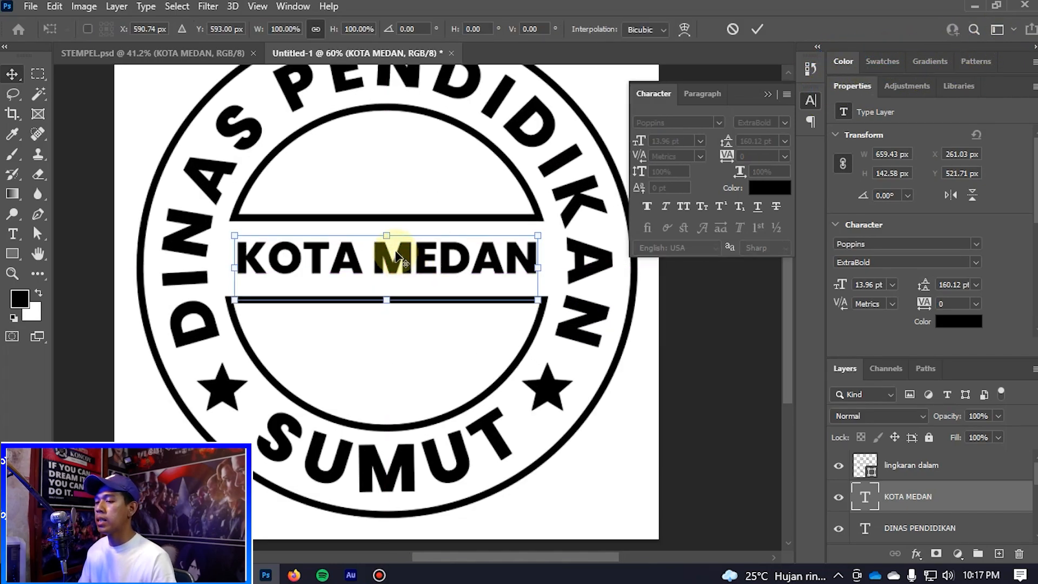
drag(387, 235, 386, 227)
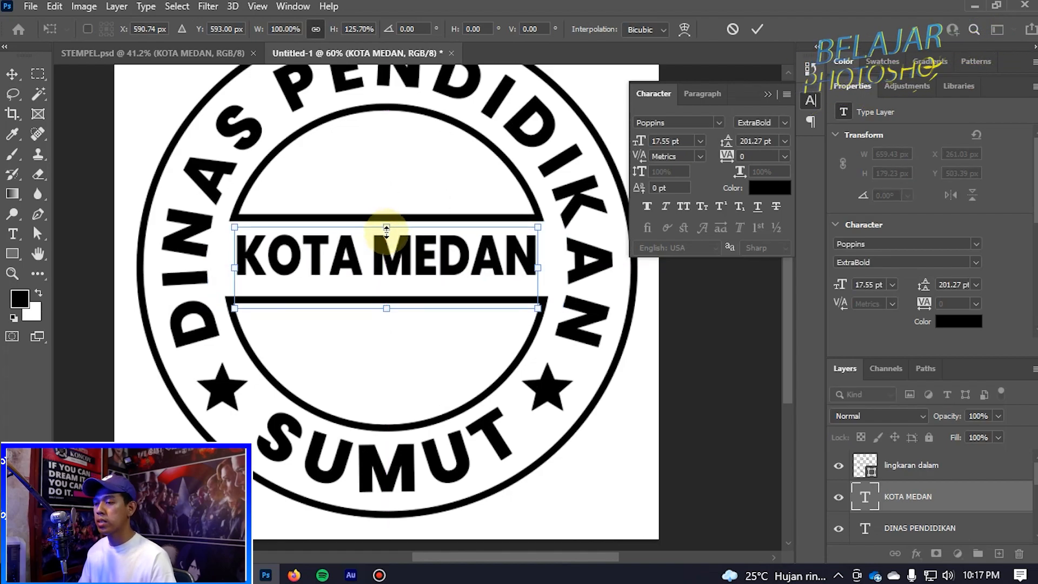
double_click(395, 249)
scroll(431, 260, up, 3)
drag(429, 261, 441, 260)
scroll(451, 322, down, 2)
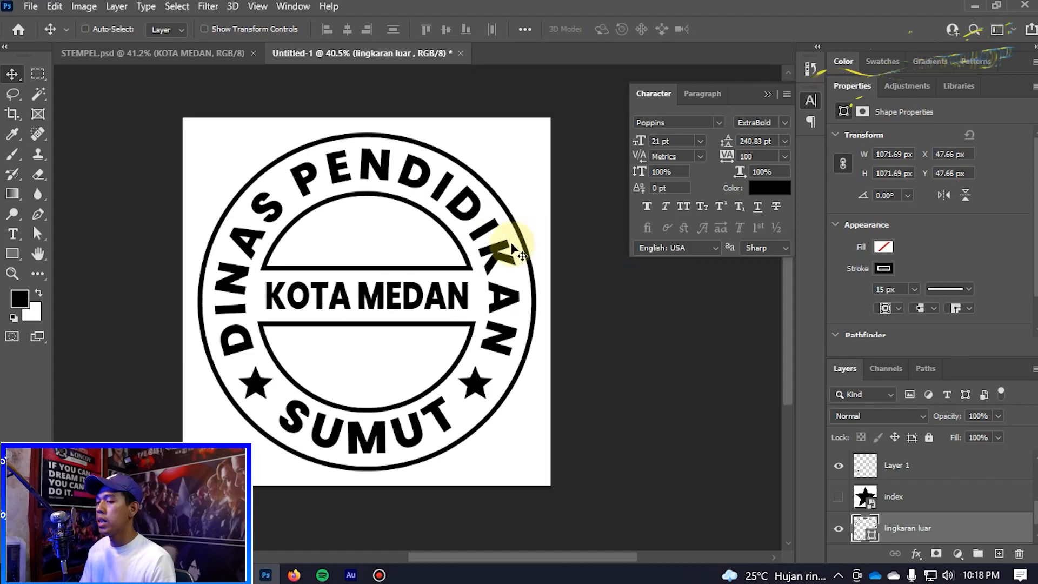
- Duplicate the lingkaran luar layer and enlarge the copy from its centre to about 105.7% as a second outer ring
drag(513, 249, 520, 241)
key(ctrl+z)
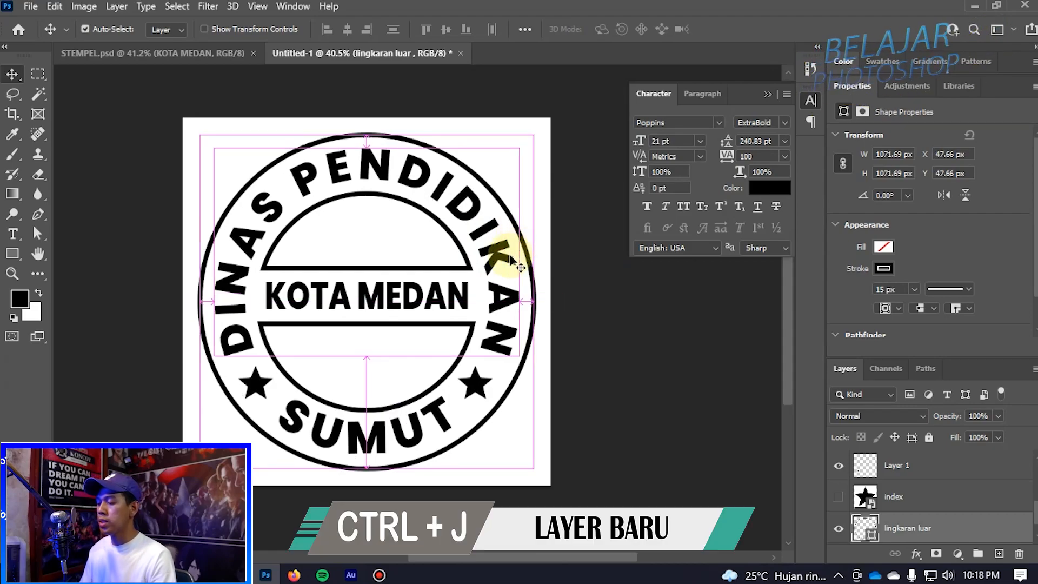
key(ctrl+j)
key(ctrl+t)
drag(536, 133, 546, 119)
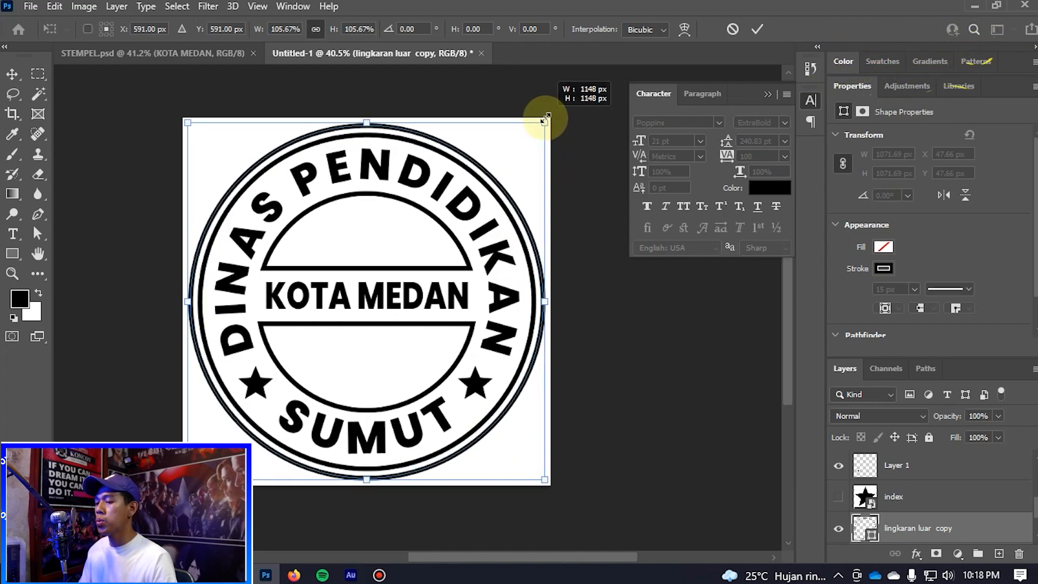
key(Return)
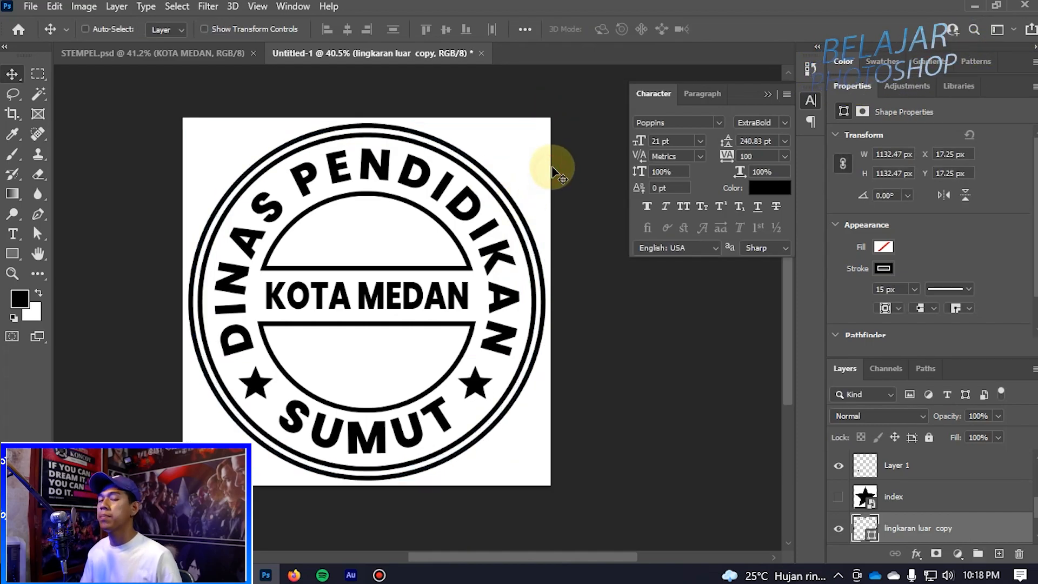